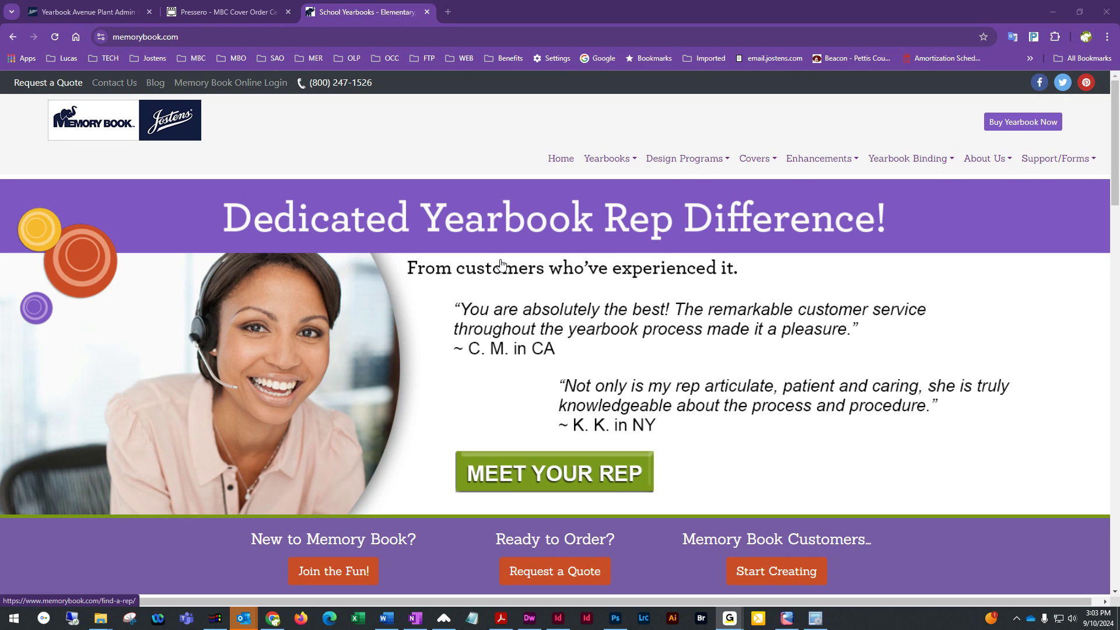
Open the Memory Book Online Login page in a new tab, then return to the memorybook.com tab.
scroll(840, 313, down, 5)
scroll(843, 314, up, 5)
click(240, 86)
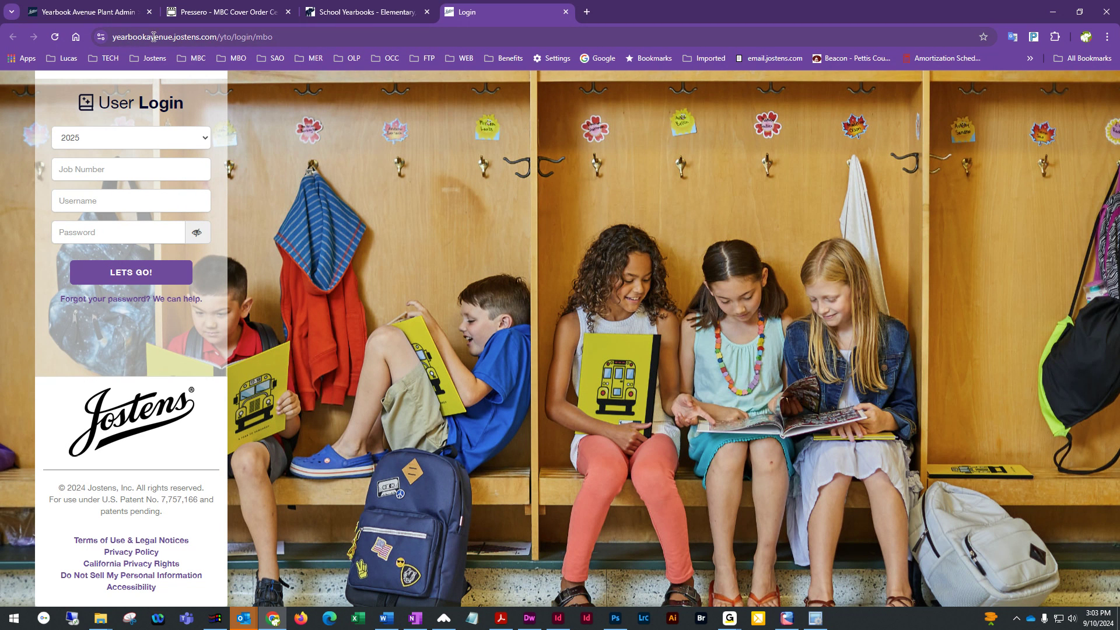
click(305, 33)
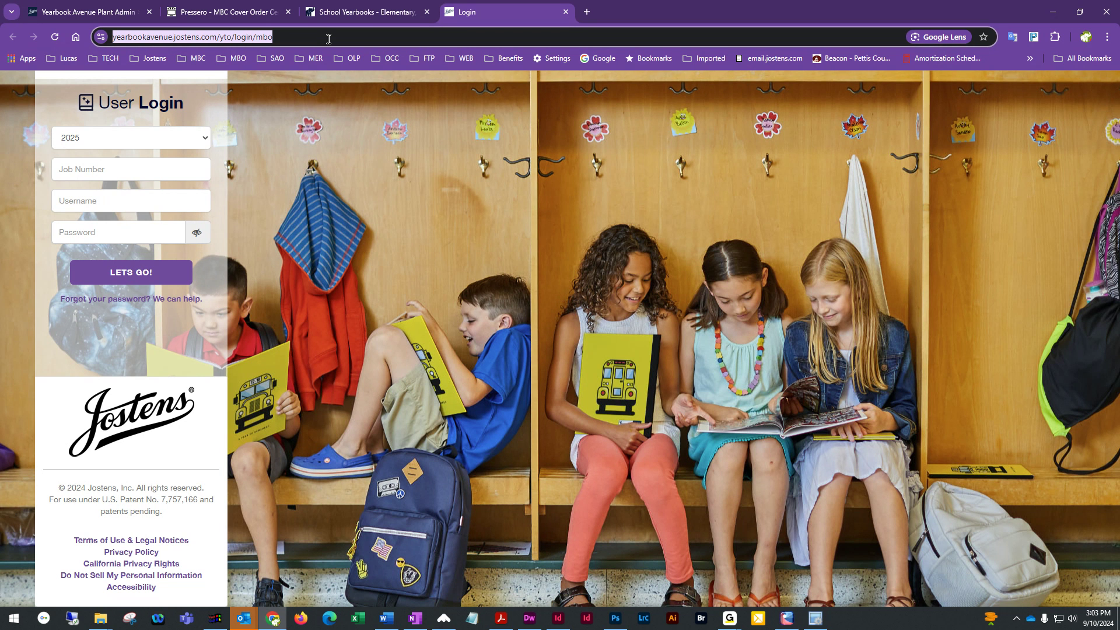
text(www.memor)
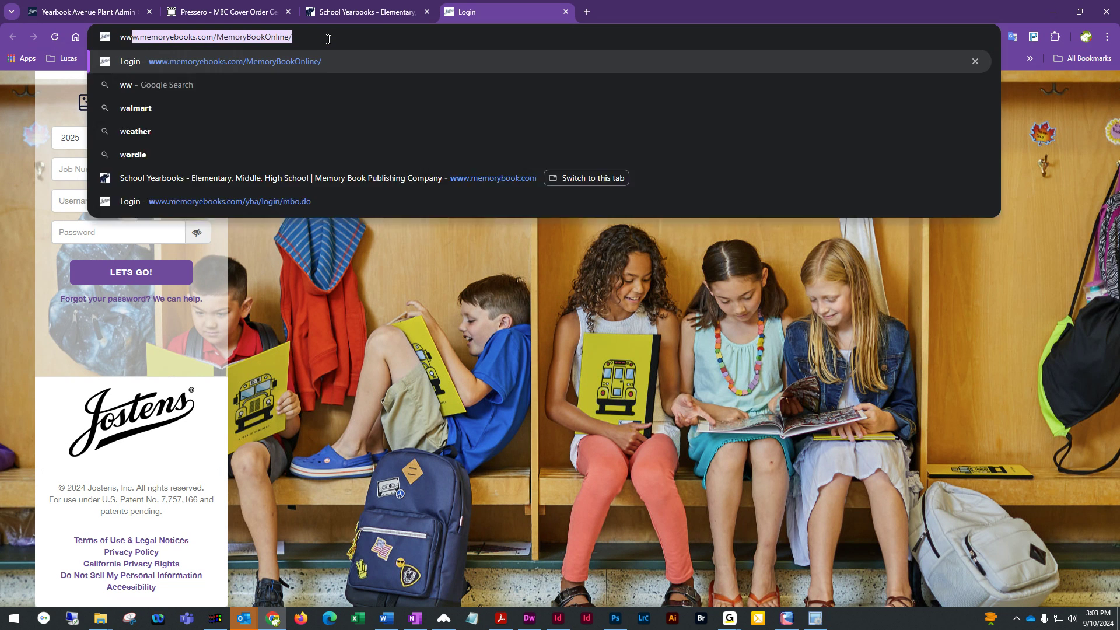
text(yebooks)
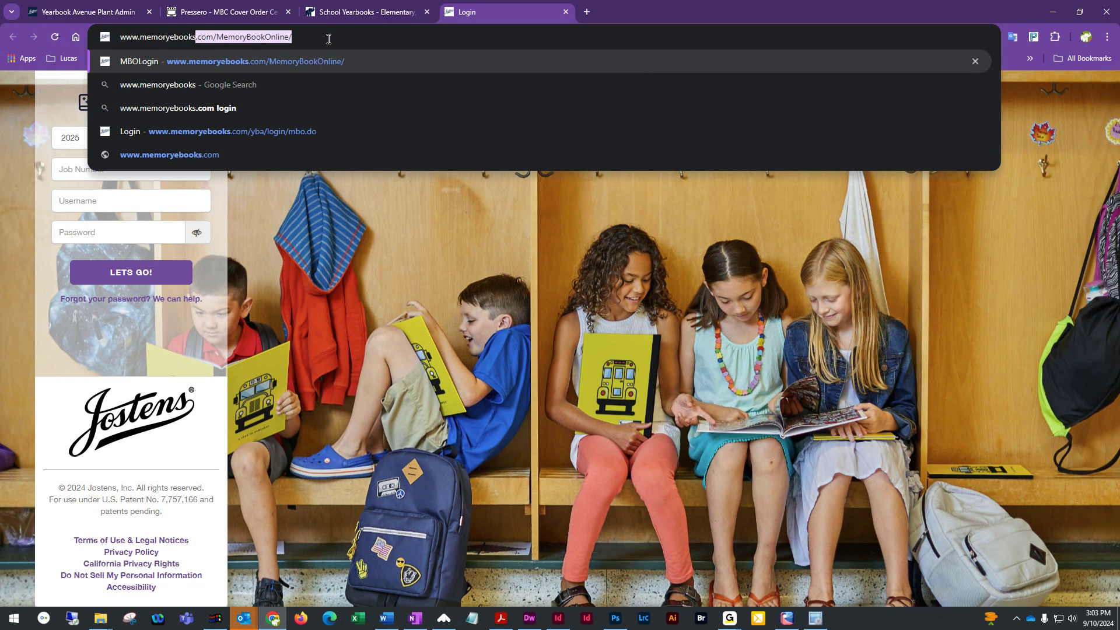
text(.com/MemoryBookOnline/)
key(Return)
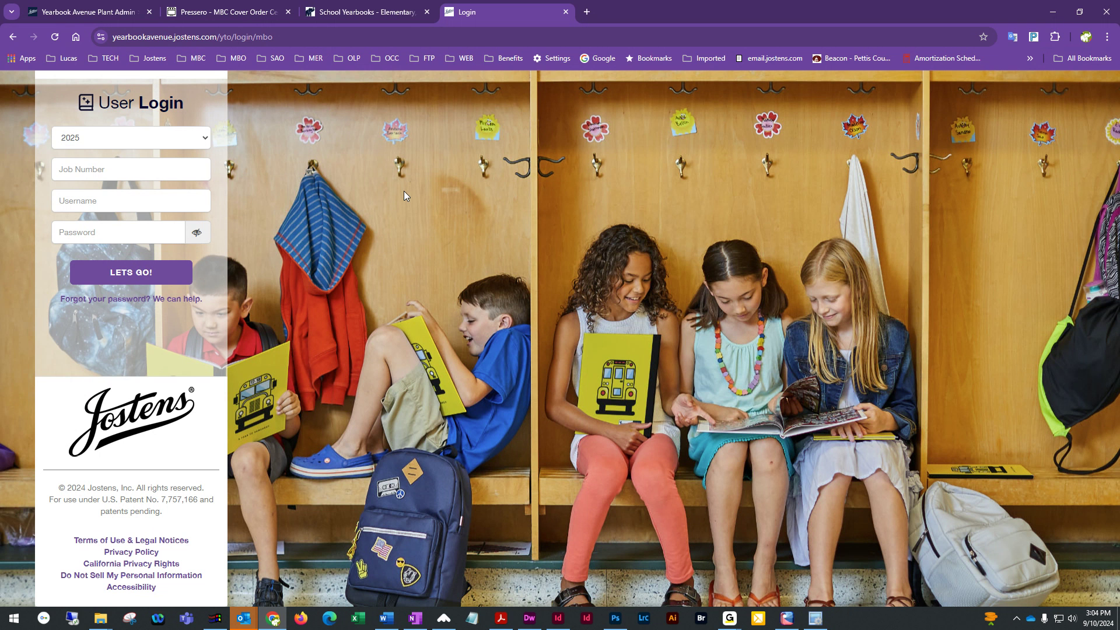
click(391, 12)
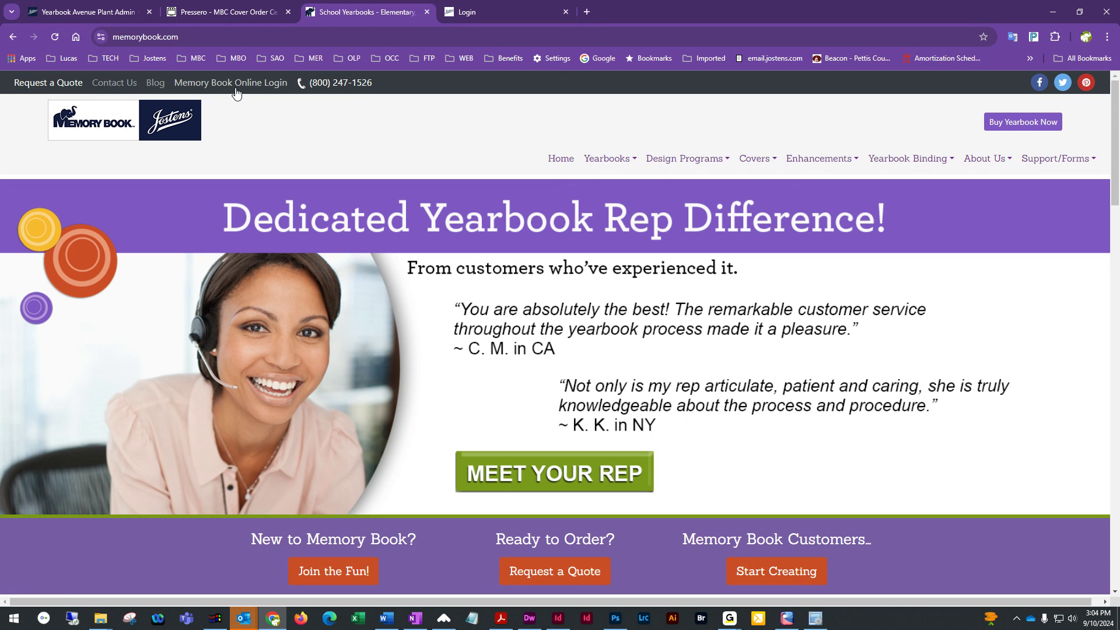
On the 2025 login form, enter the school's job number, the adviser username and the password.
click(465, 18)
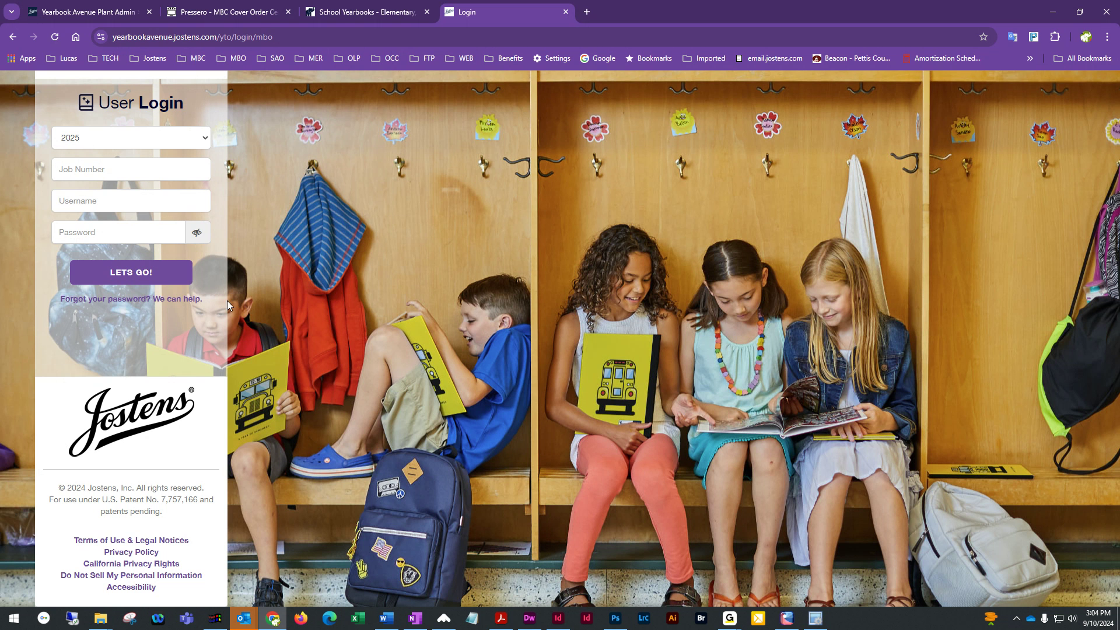
click(154, 173)
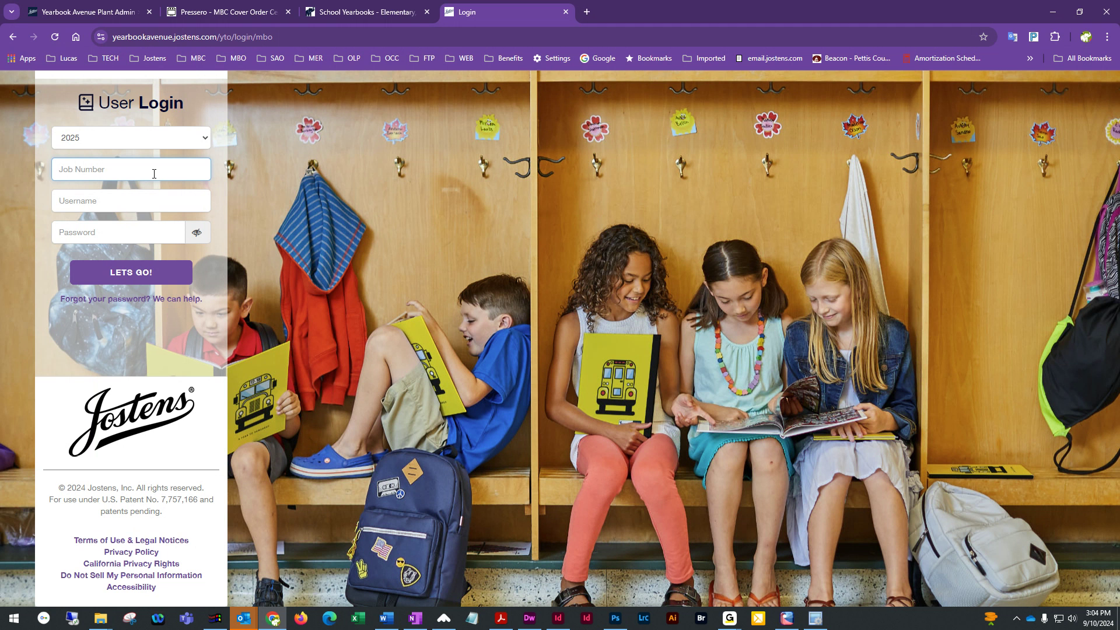
text(800015)
key(Tab)
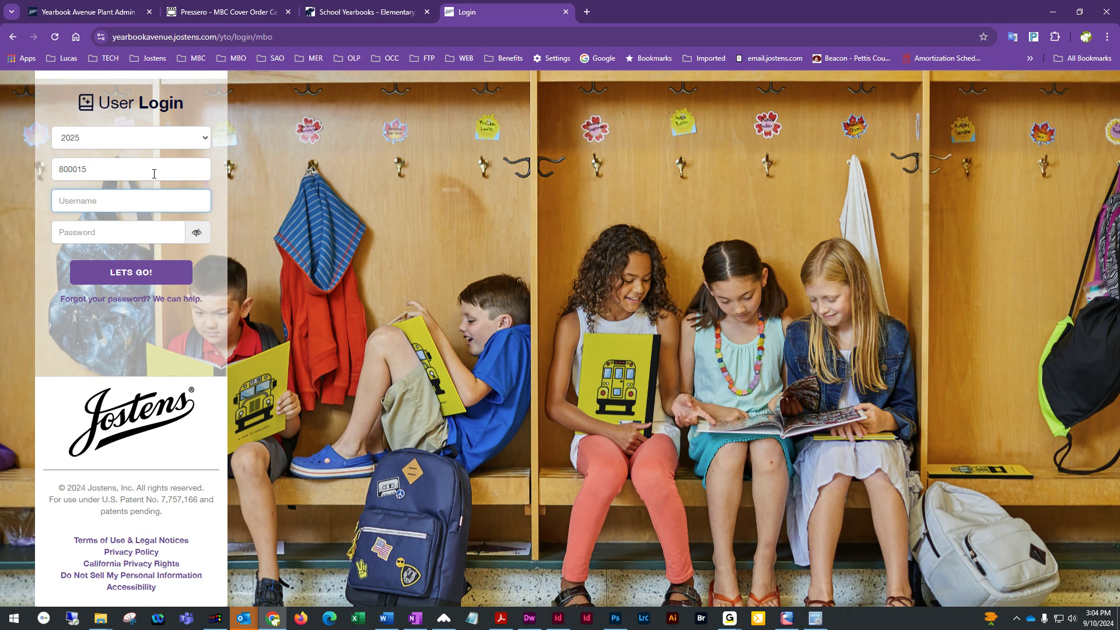
text(Adviser)
click(123, 230)
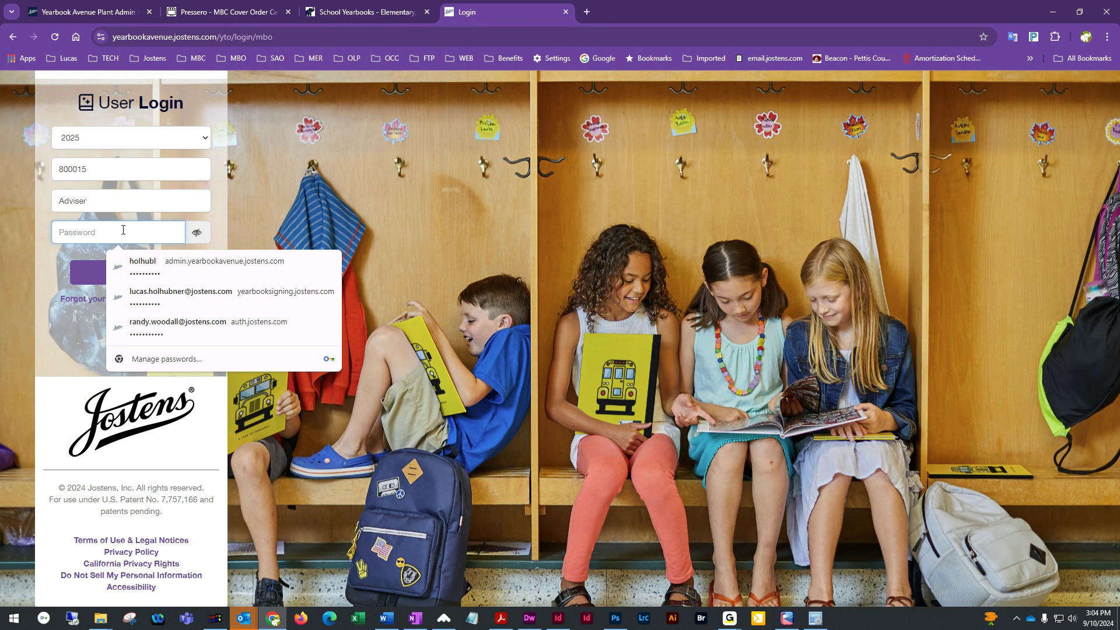
text(•••••••)
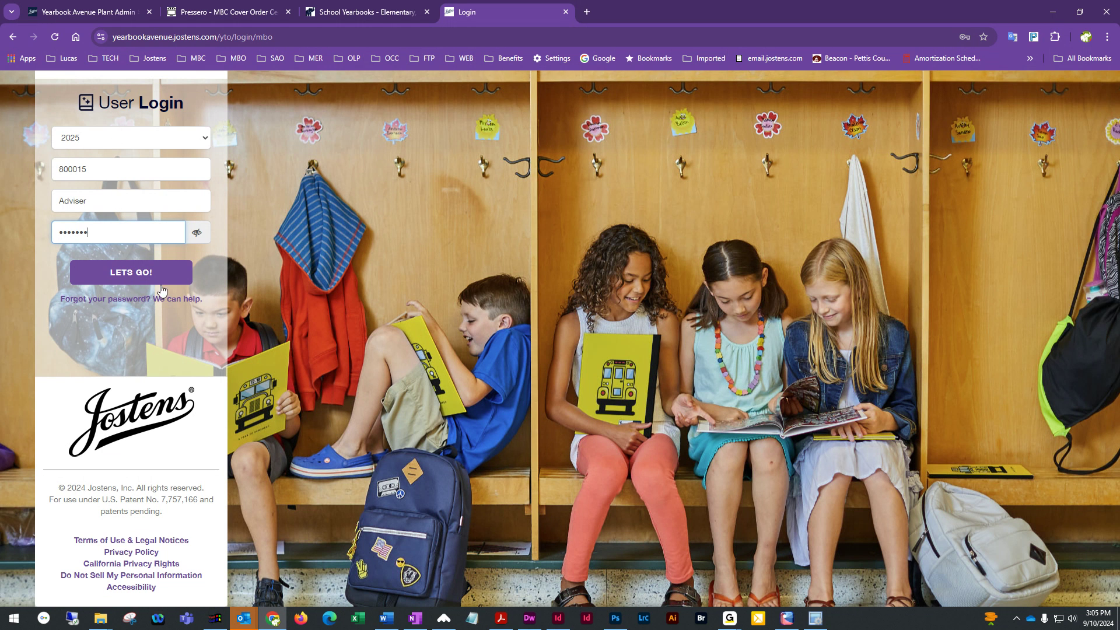
Log in with LETS GO!, dismiss the browser's password prompt, and open the PLAN menu.
click(134, 283)
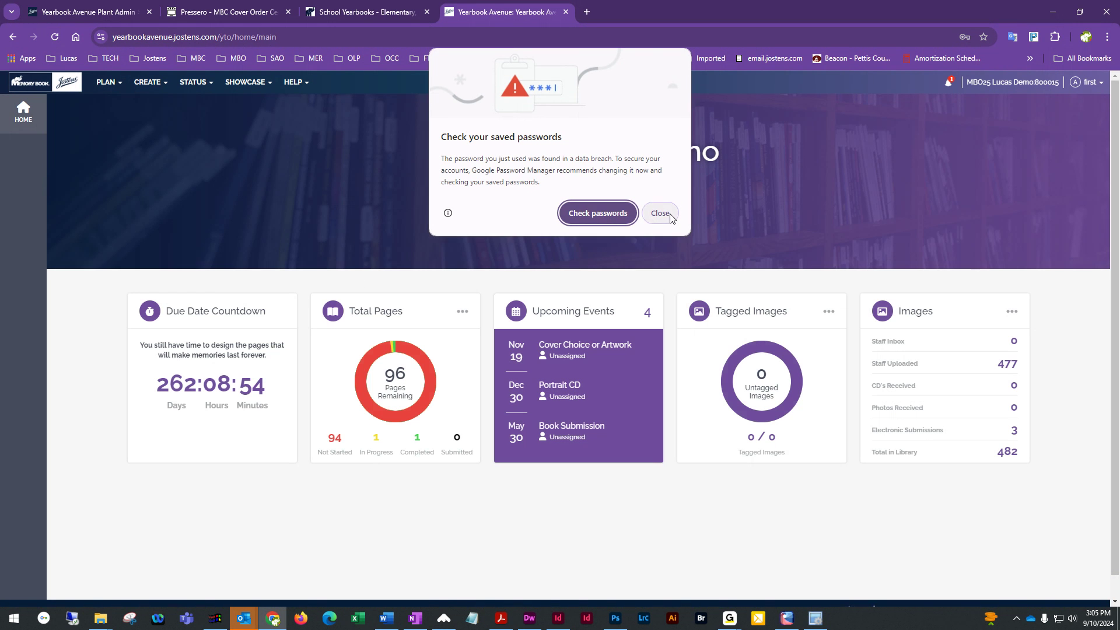
click(665, 213)
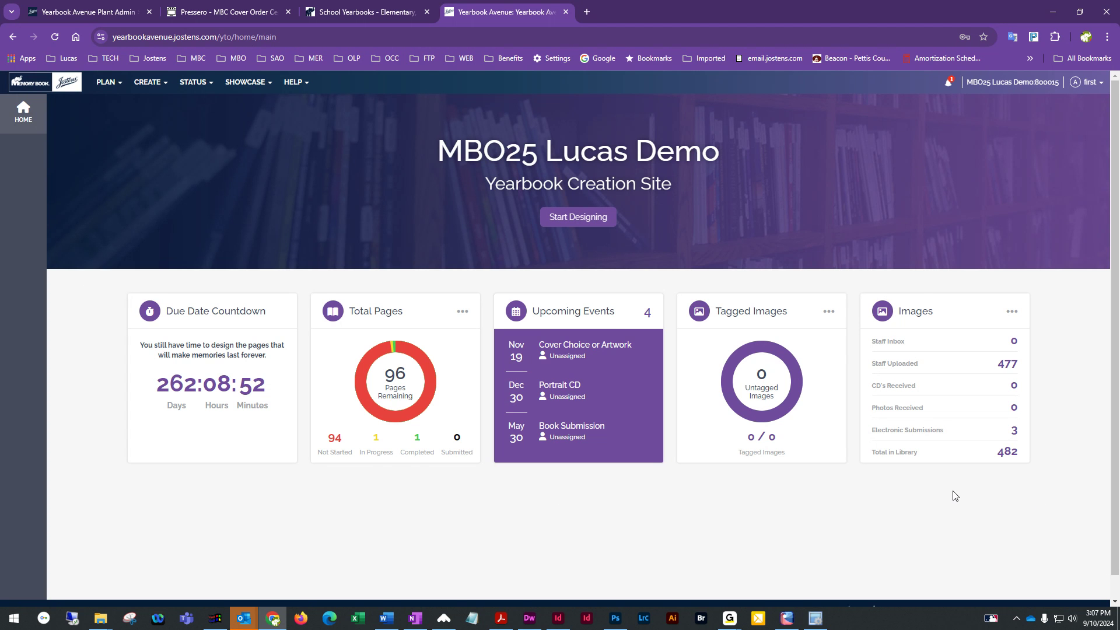
scroll(968, 490, down, 1)
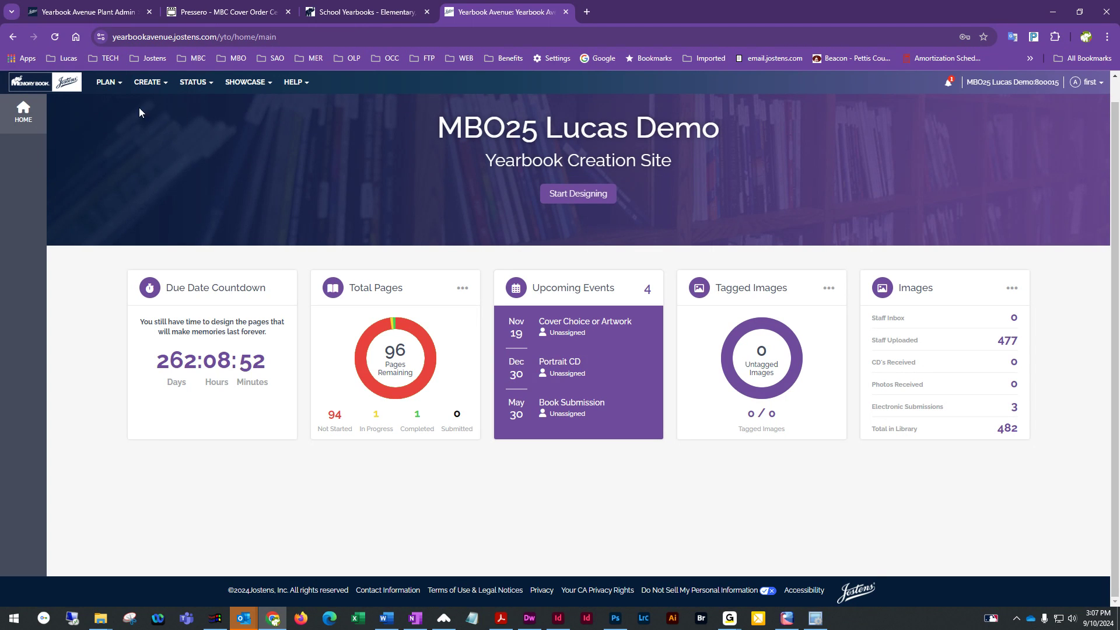
click(107, 85)
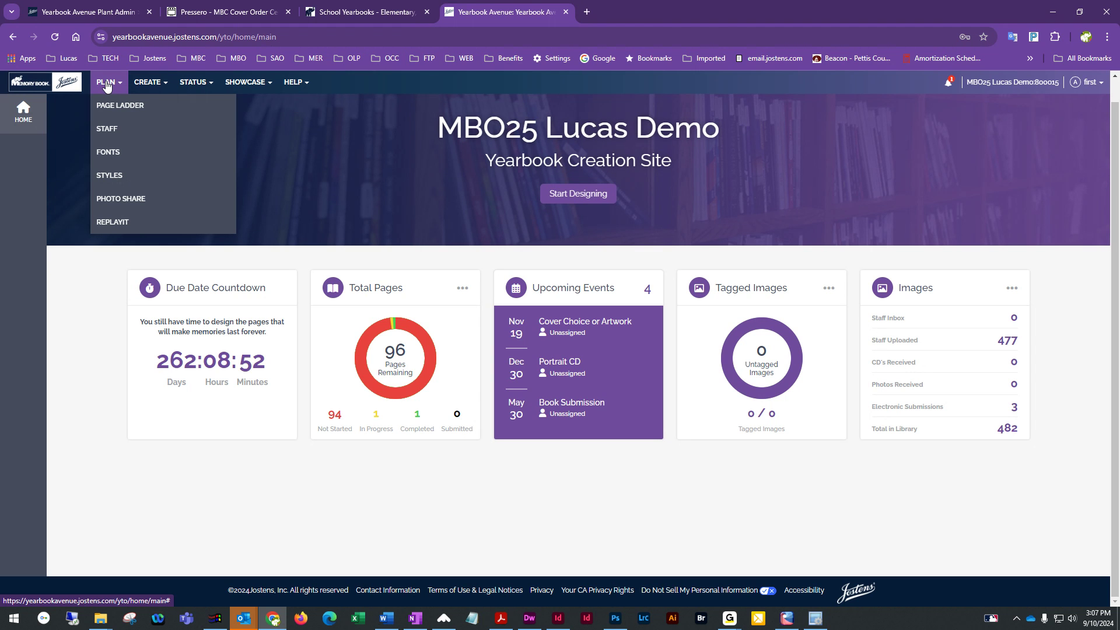
View the Page Ladder, then switch to the Staff page from the PLAN menu.
click(134, 110)
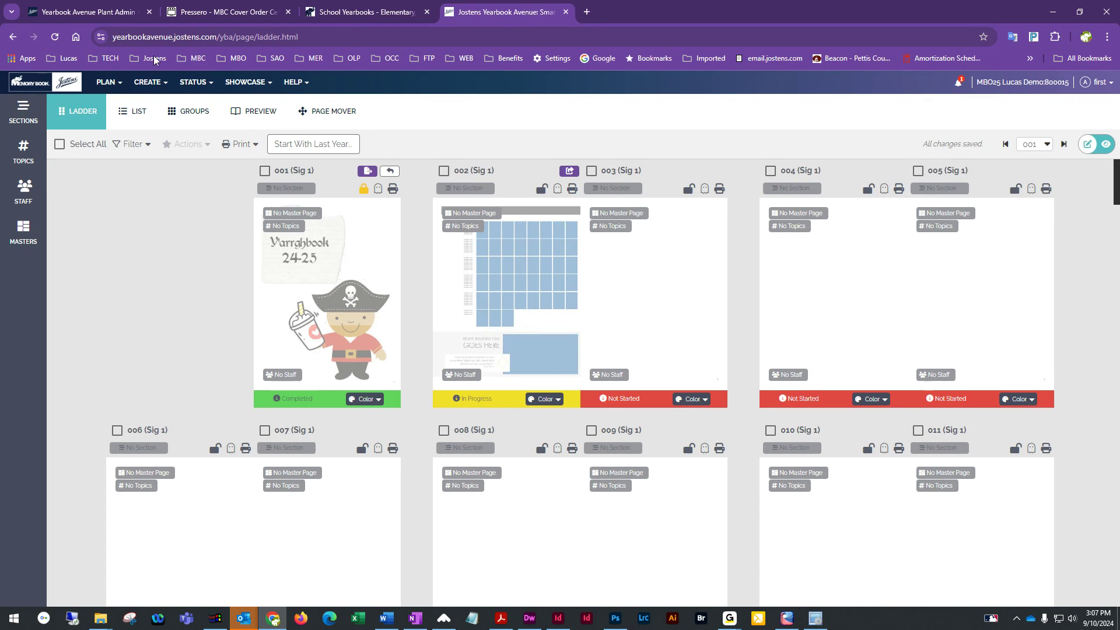
click(111, 83)
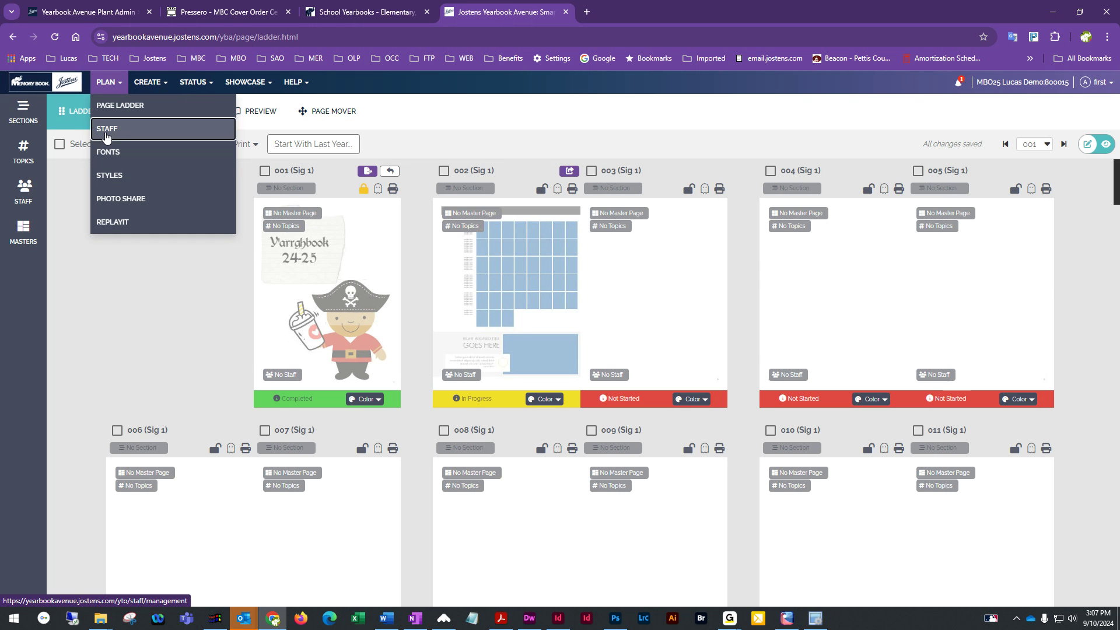
click(106, 130)
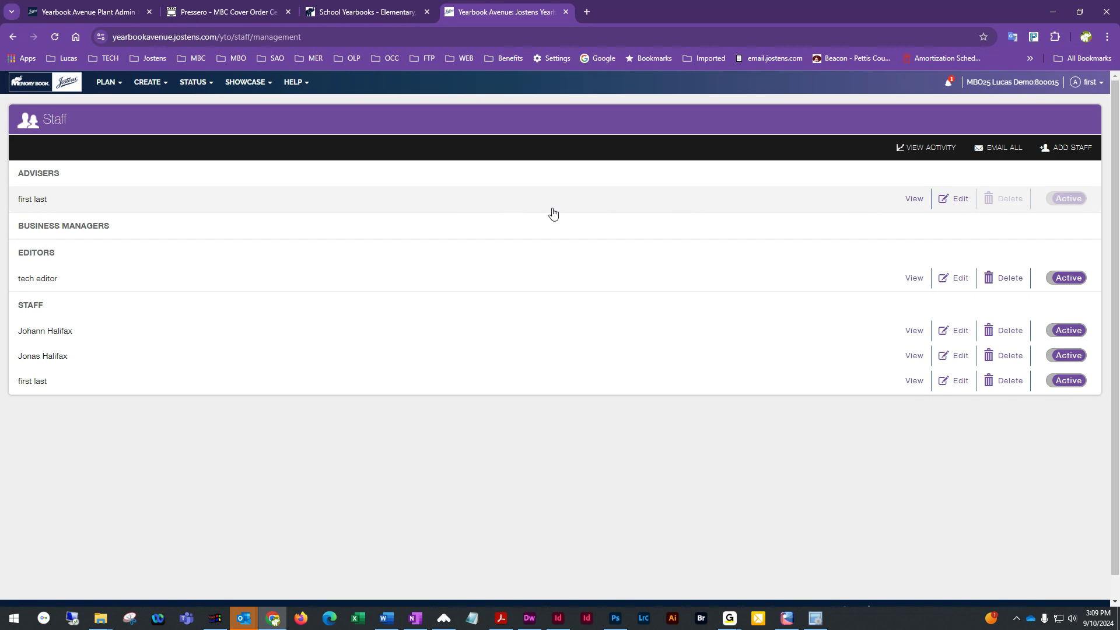
Change the adviser's first name to 'Tech' and last name to 'Support', correcting the capitalisation.
click(955, 199)
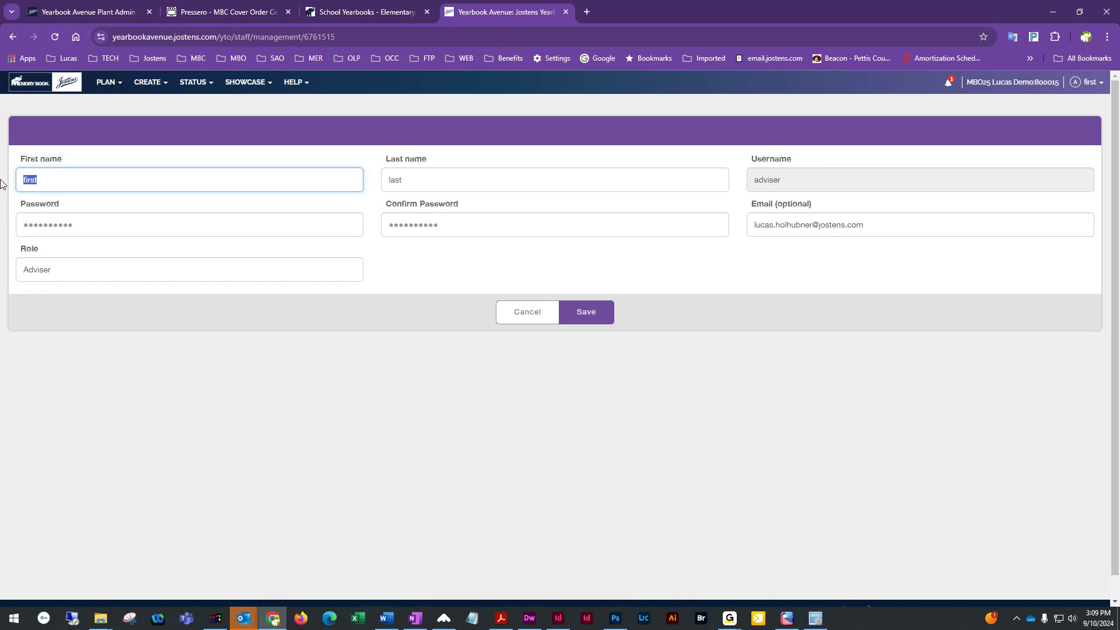
text(Tech)
key(Tab)
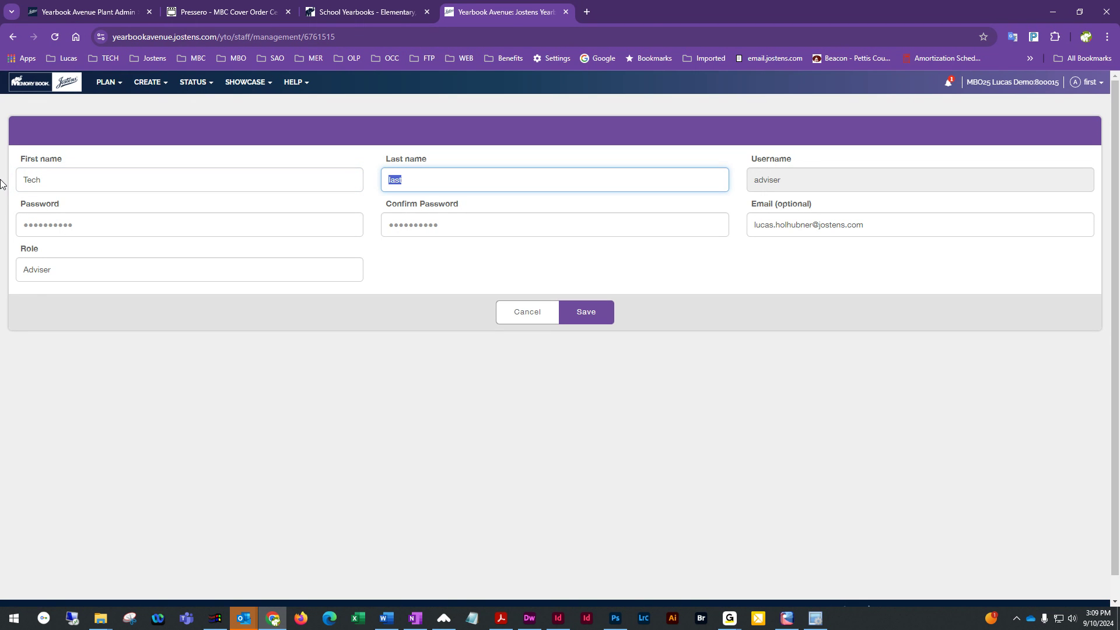
key(Caps_Lock)
text(sUPPORT)
key(BackSpace)
key(BackSpace)
key(BackSpace)
key(BackSpace)
key(BackSpace)
key(BackSpace)
key(BackSpace)
key(Caps_Lock)
text(Support)
Cancel the adviser edit and begin a new staff account with the person's first and last name.
click(533, 323)
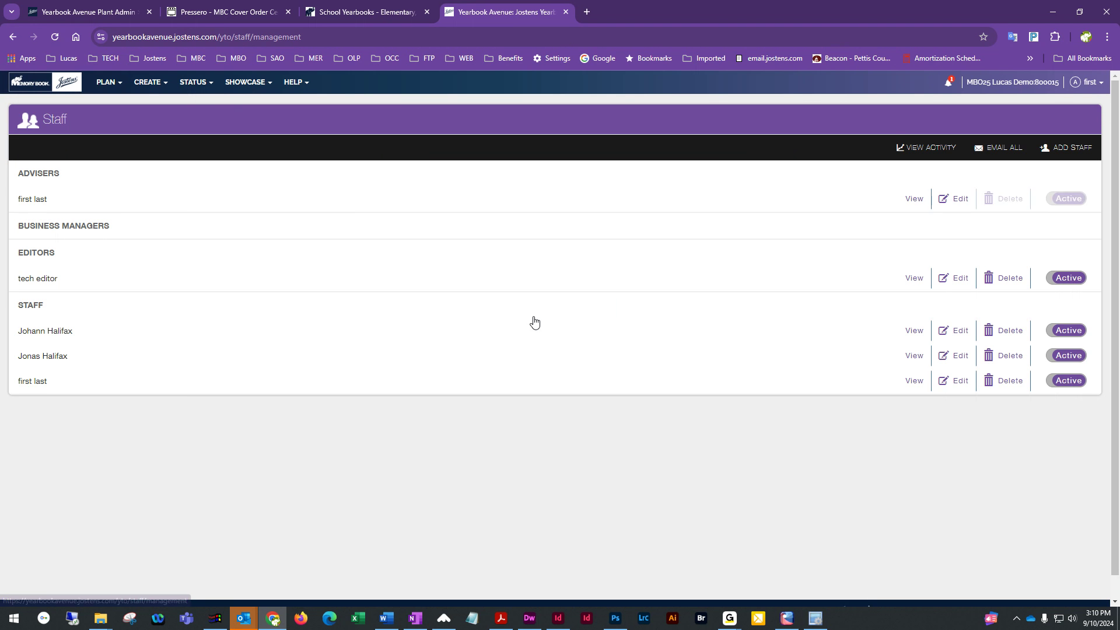
click(1068, 150)
click(132, 185)
key(Tab)
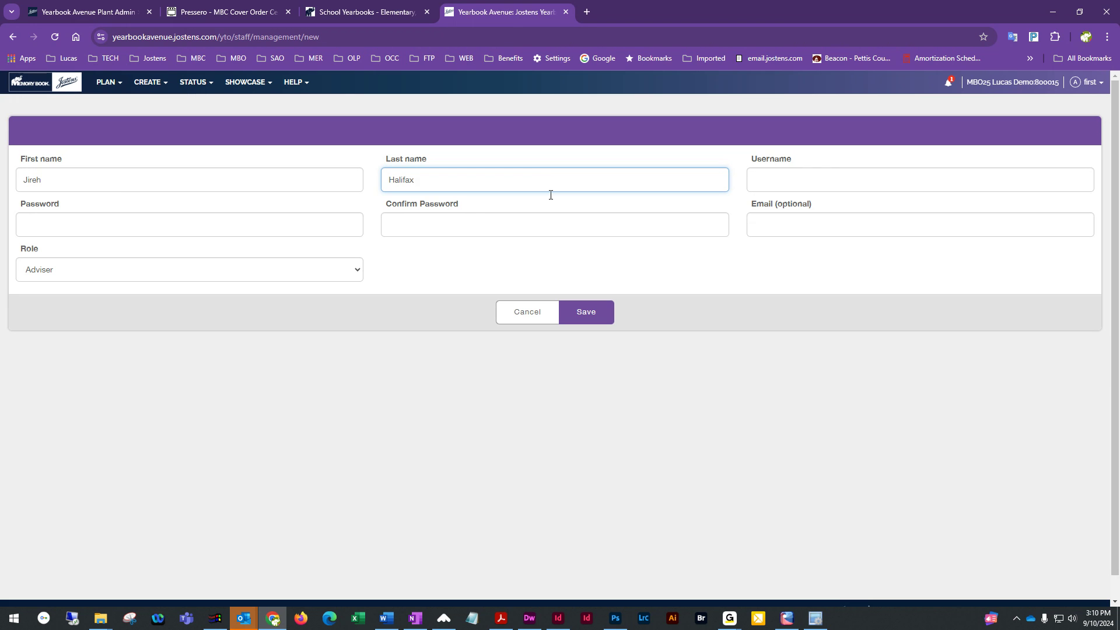
click(783, 179)
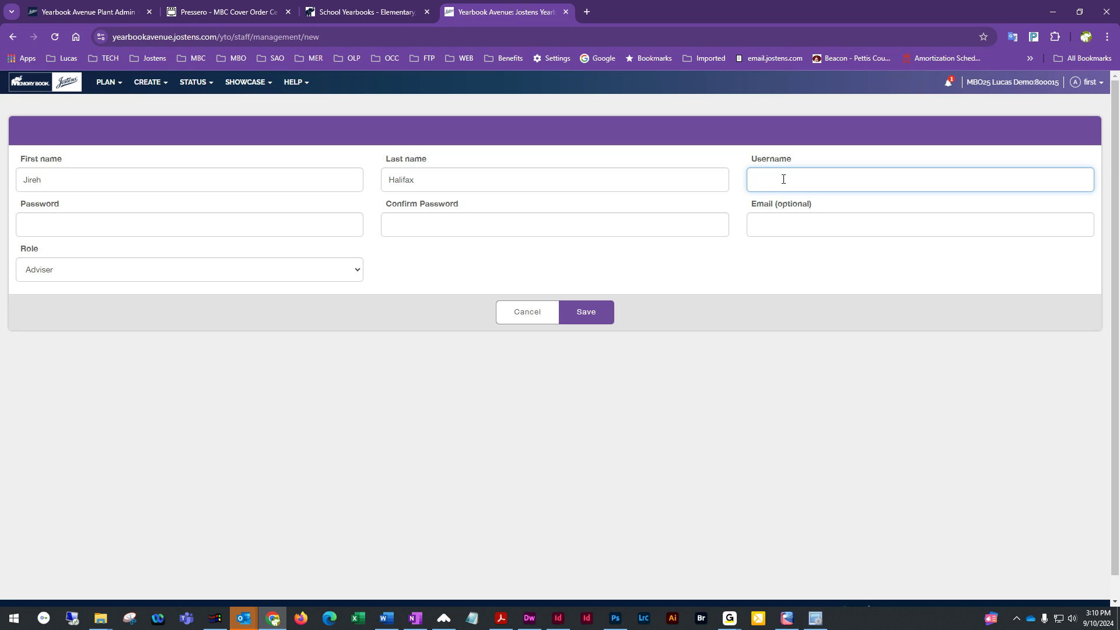
Enter the new member's username and password, then retype the password in Confirm Password.
text(ehjh)
text(hh)
click(93, 216)
text(•••••••••)
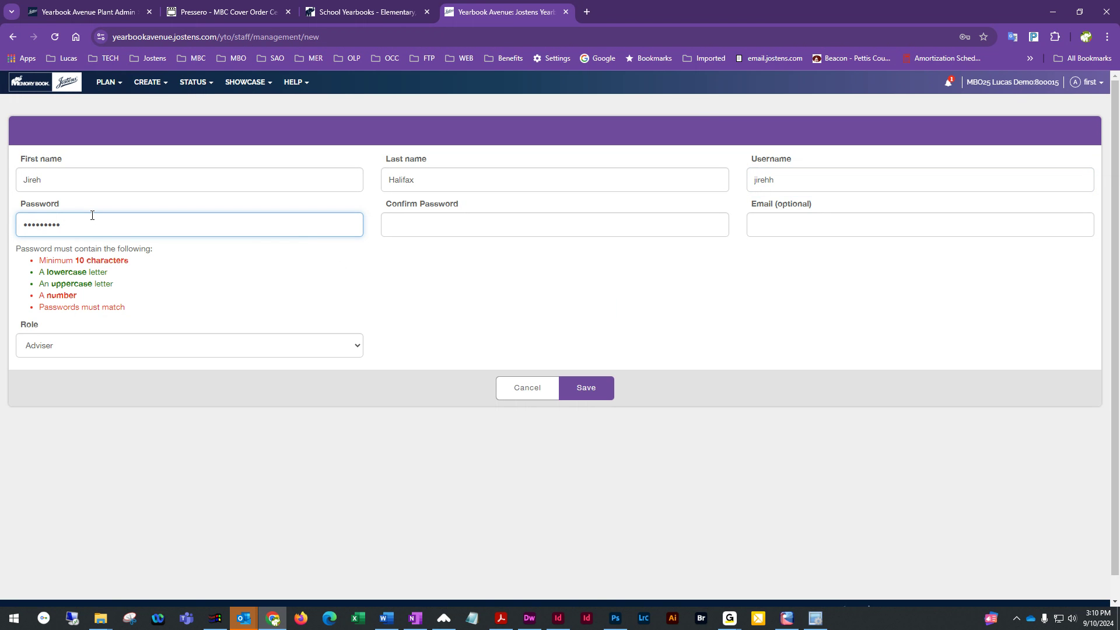
key(BackSpace)
key(BackSpace)
key(BackSpace)
key(BackSpace)
key(BackSpace)
key(BackSpace)
key(BackSpace)
key(BackSpace)
text(••••••••)
key(BackSpace)
key(BackSpace)
key(BackSpace)
key(BackSpace)
key(BackSpace)
key(BackSpace)
key(BackSpace)
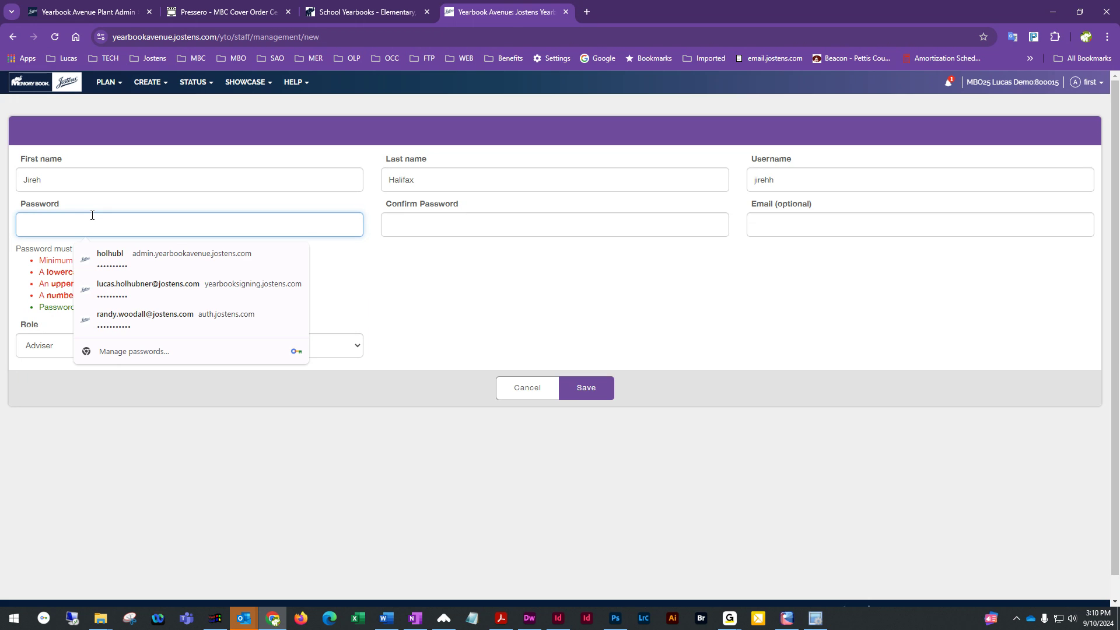
text(••••••••)
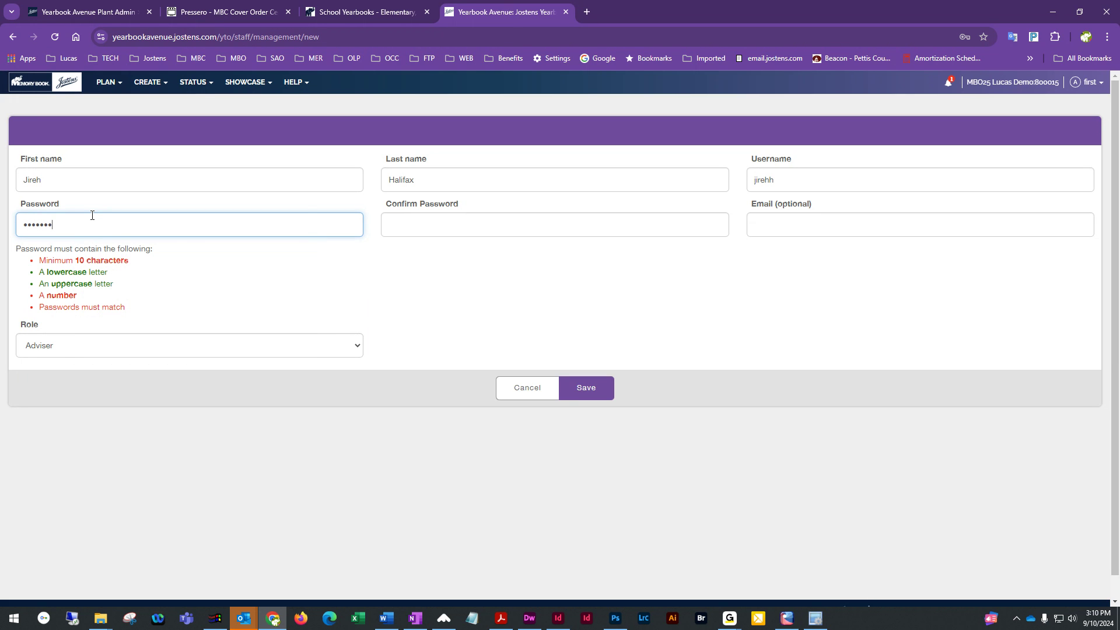
text(•)
key(Tab)
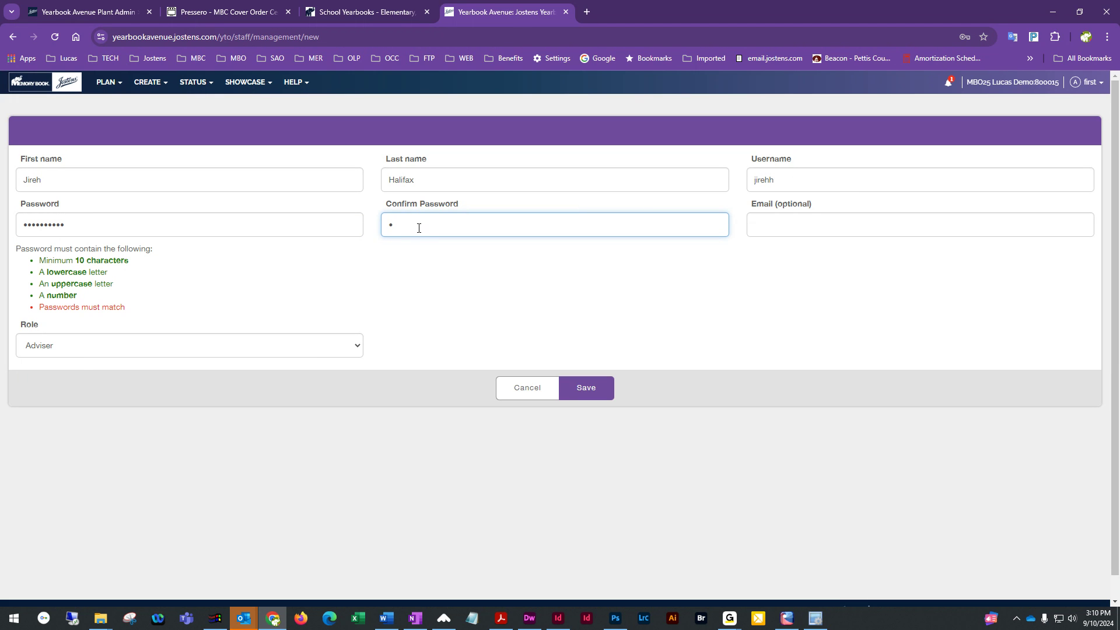
key(BackSpace)
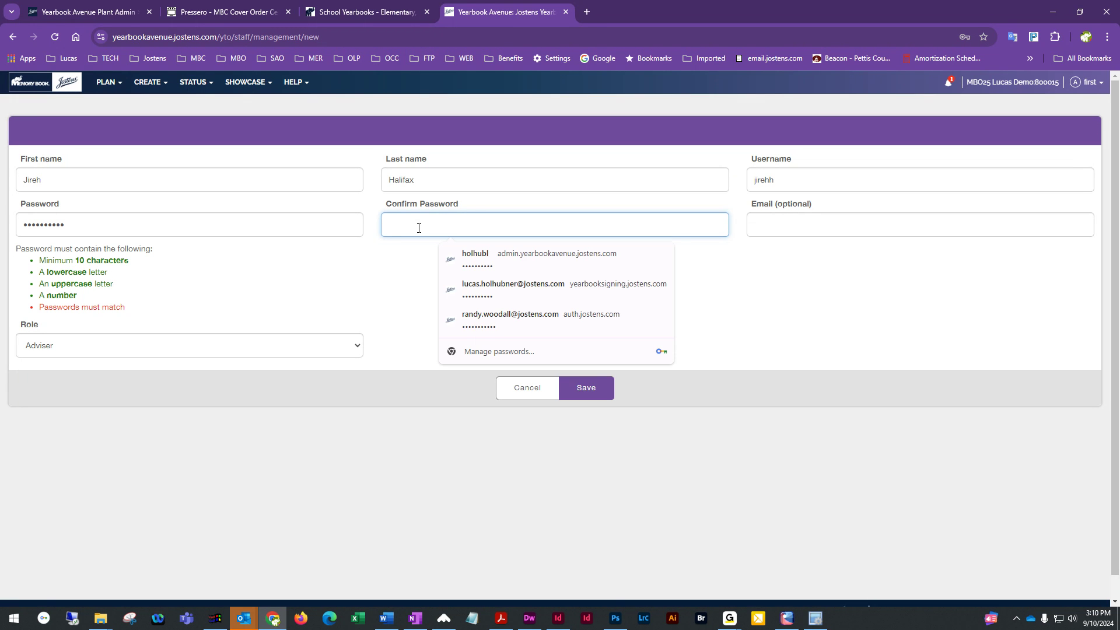
text(••••••••)
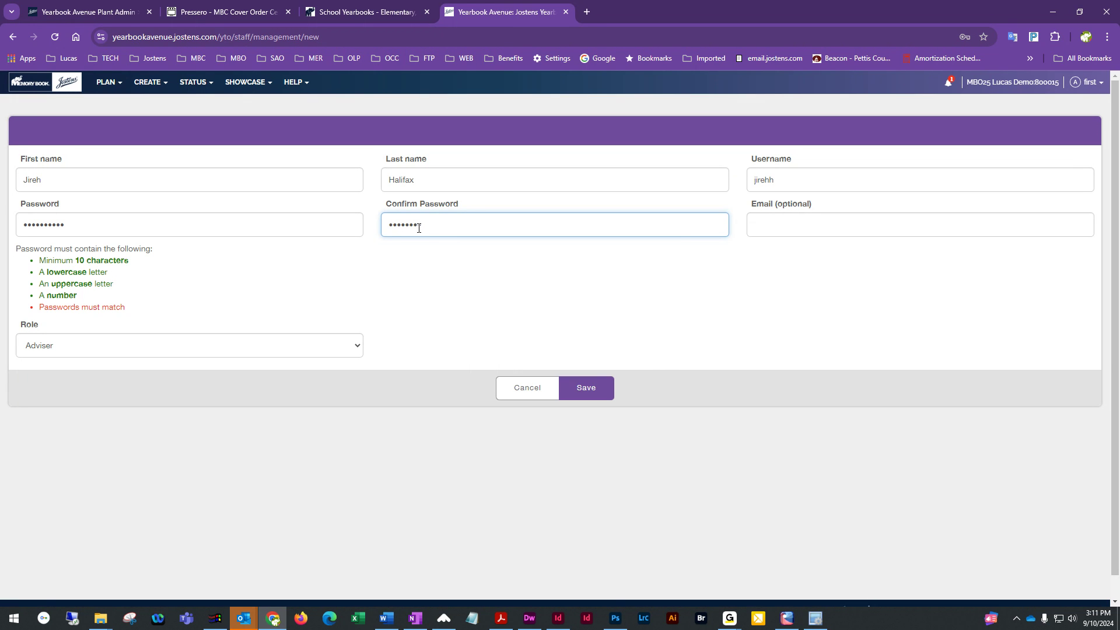
text(••)
Set the new login's role to Staff and save the account.
click(105, 345)
click(54, 408)
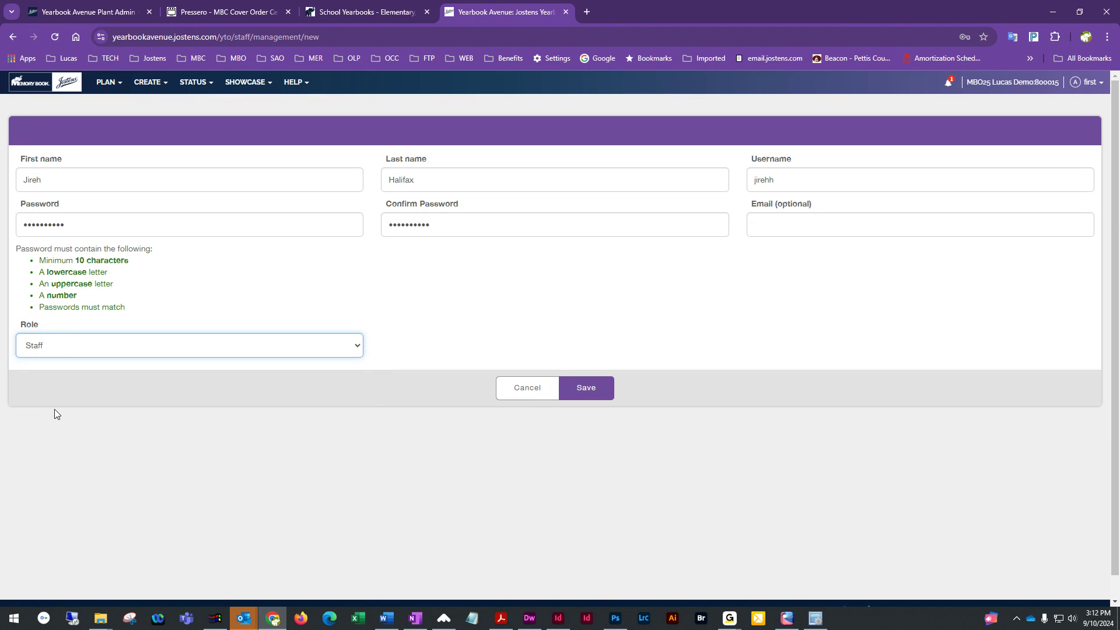
click(594, 396)
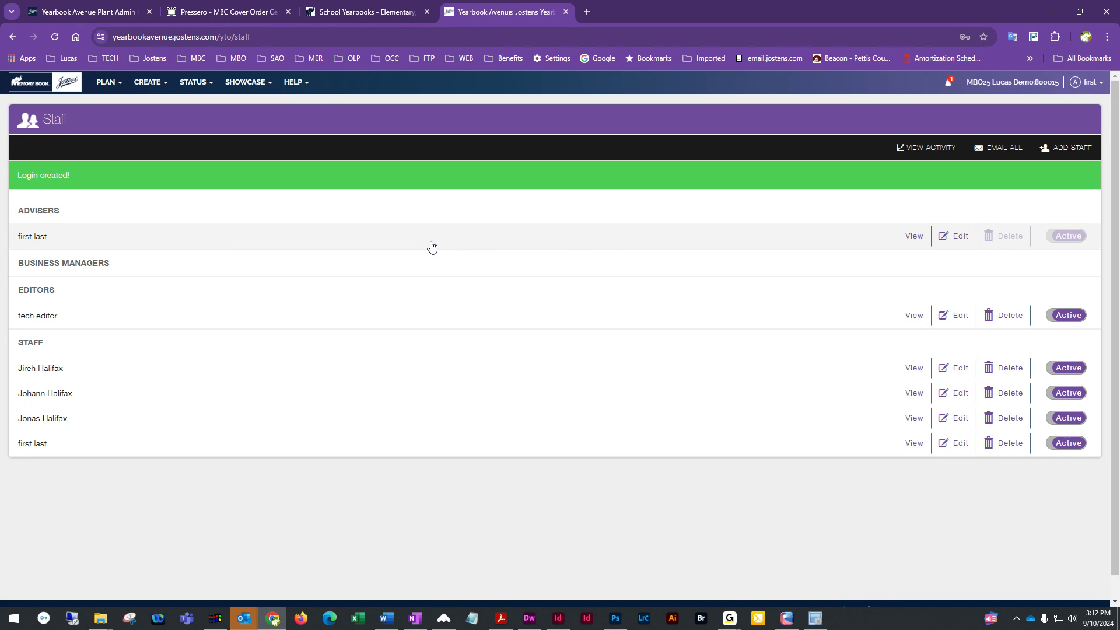
Start another new staff member with ADD STAFF.
click(1065, 148)
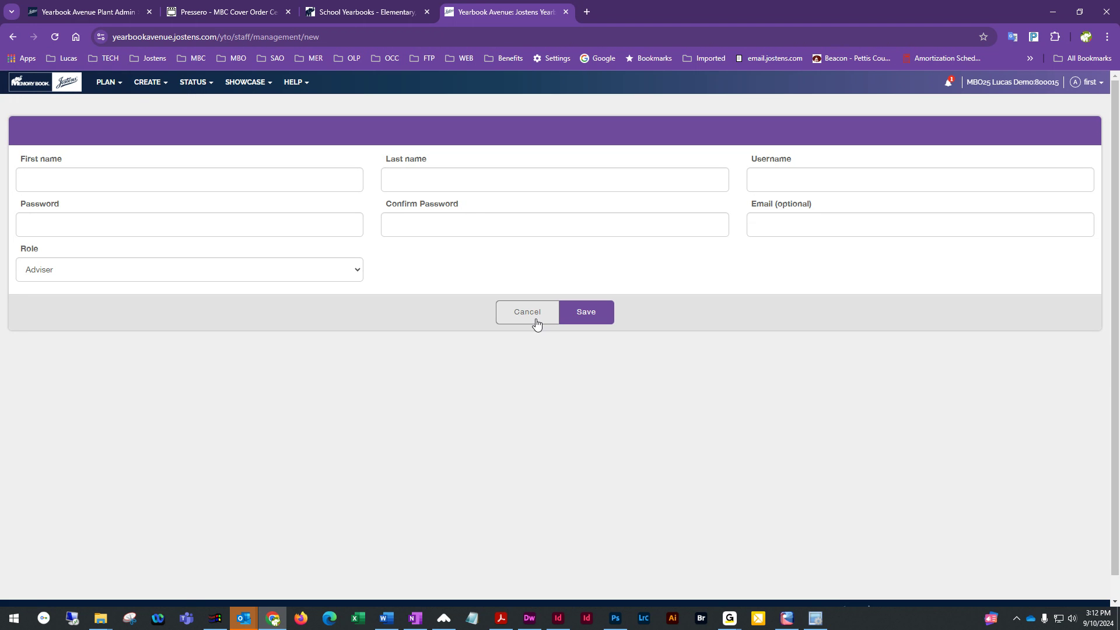
Cancel the blank new-staff form to go back to the Staff list.
click(534, 322)
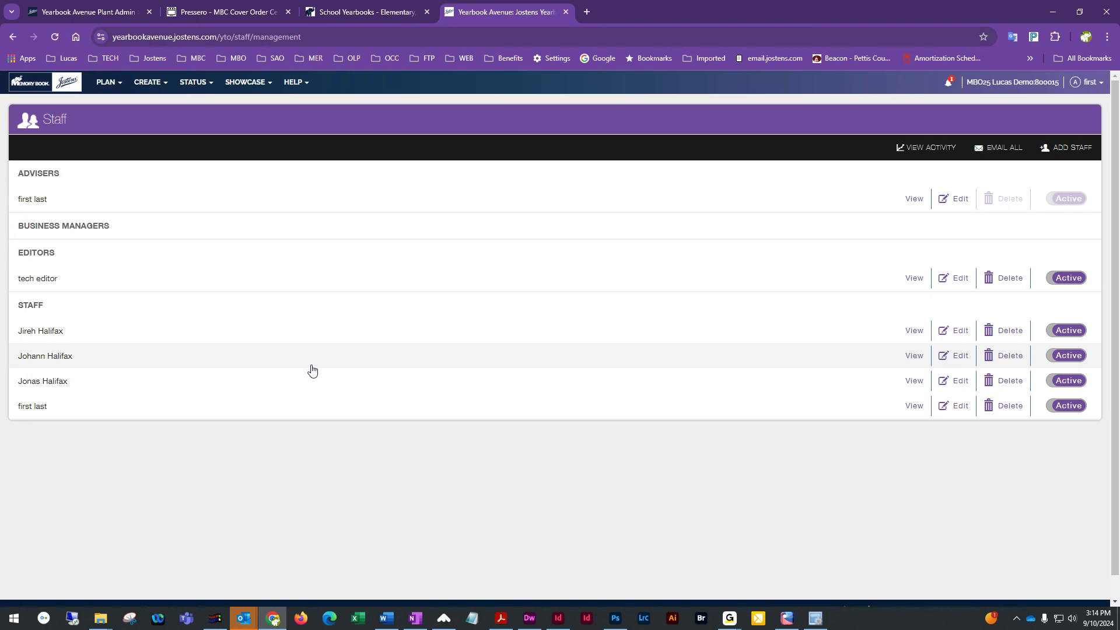
Open the Page Ladder from the PLAN menu and check the status of pages 001 and 002.
click(107, 85)
click(111, 109)
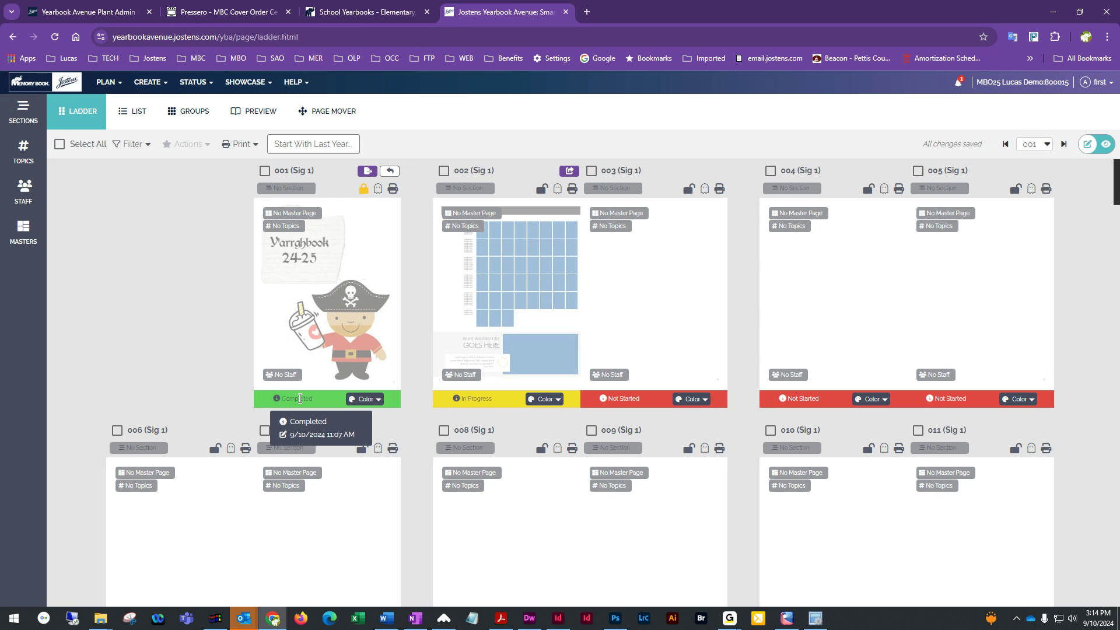
mouse_move(484, 396)
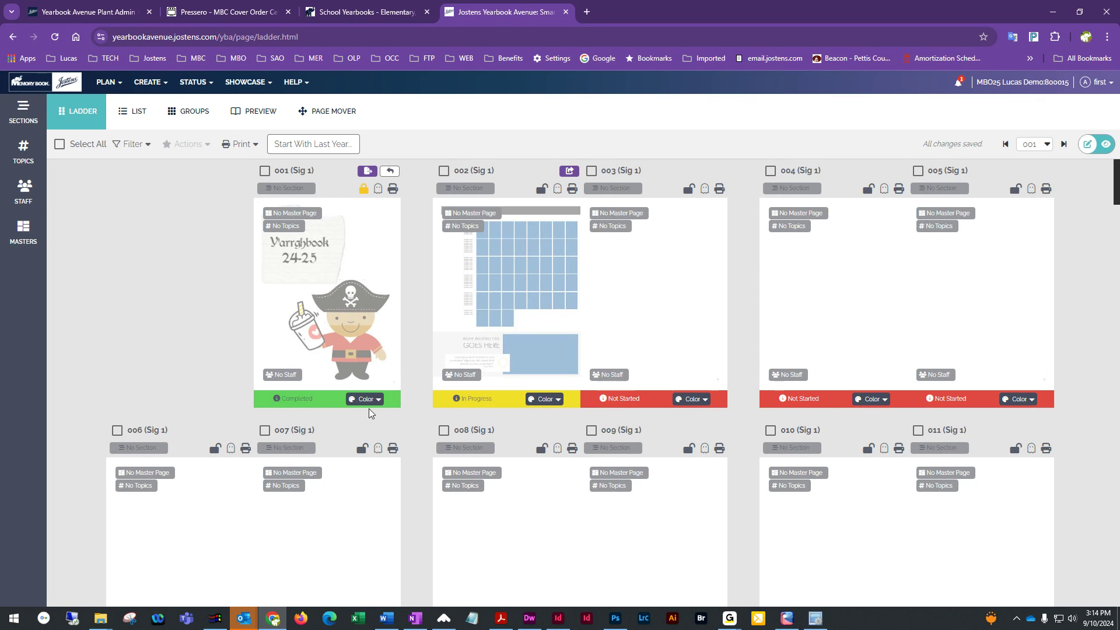
scroll(643, 413, down, 3)
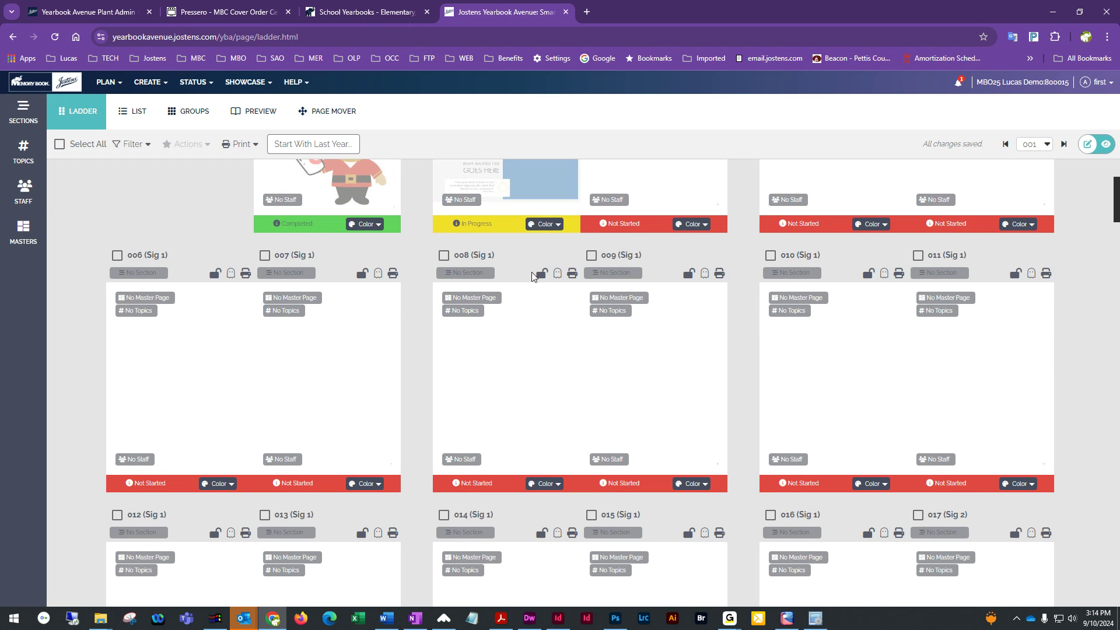
scroll(566, 188, up, 3)
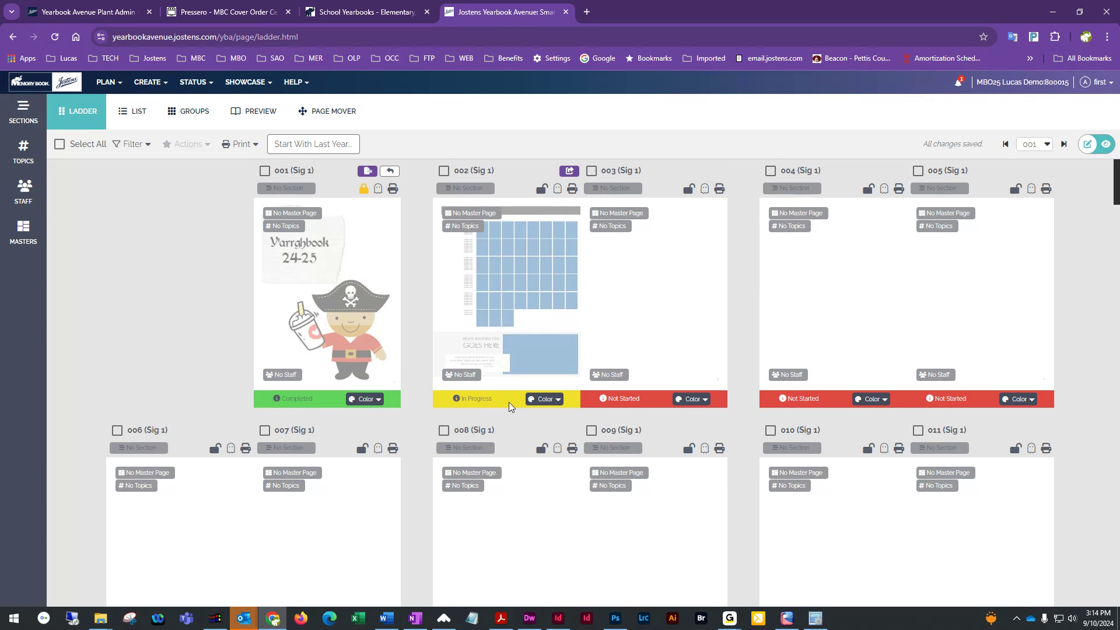
mouse_move(294, 409)
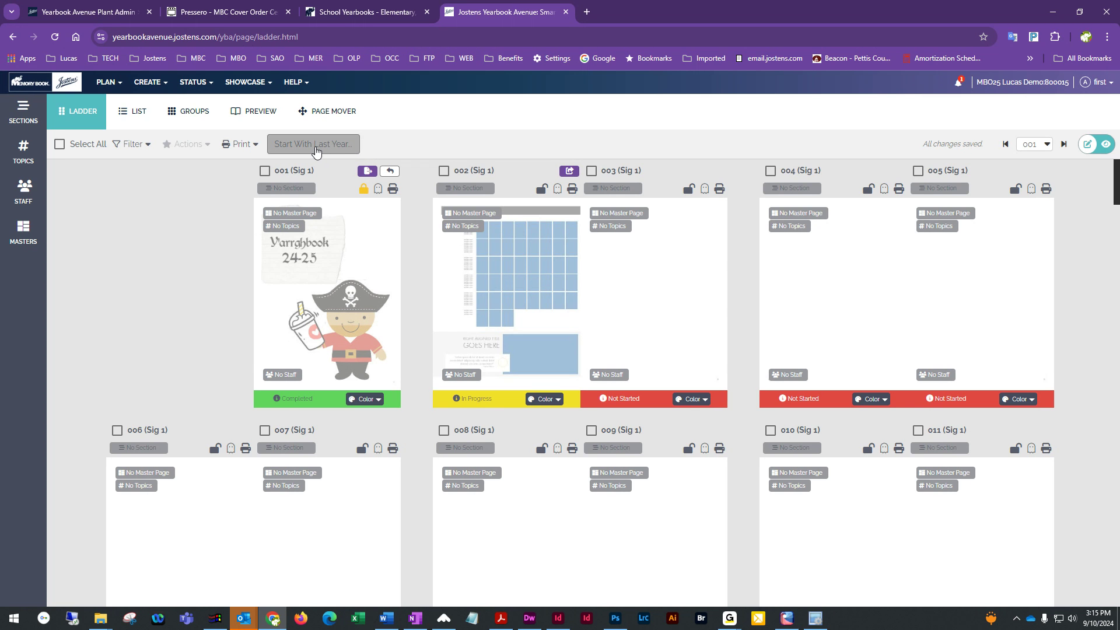
Start With Last Year, keeping Sections and Topics checked, and proceed to the confirmation.
click(315, 144)
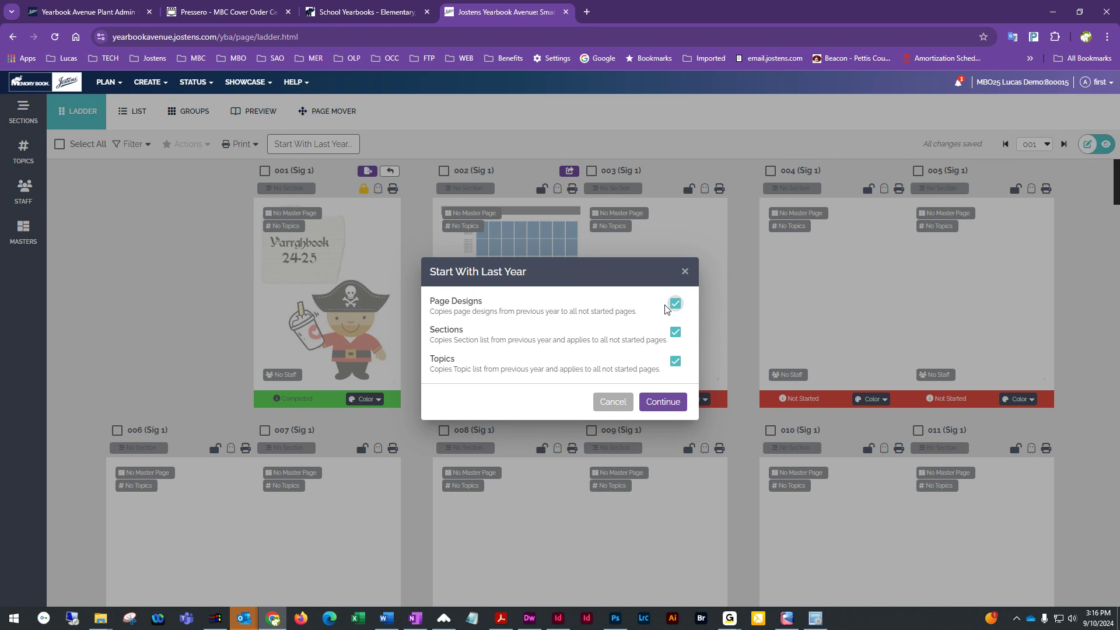
click(676, 332)
click(676, 361)
click(676, 331)
click(676, 361)
click(675, 405)
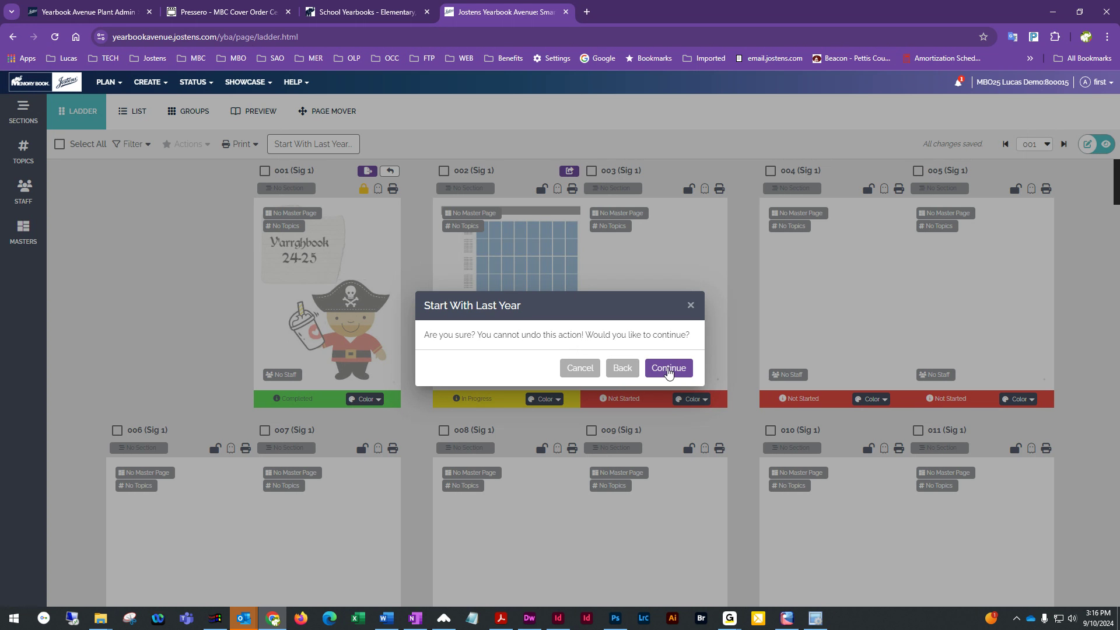
Confirm Start With Last Year and scroll through the ladder to review the filled pages.
click(668, 368)
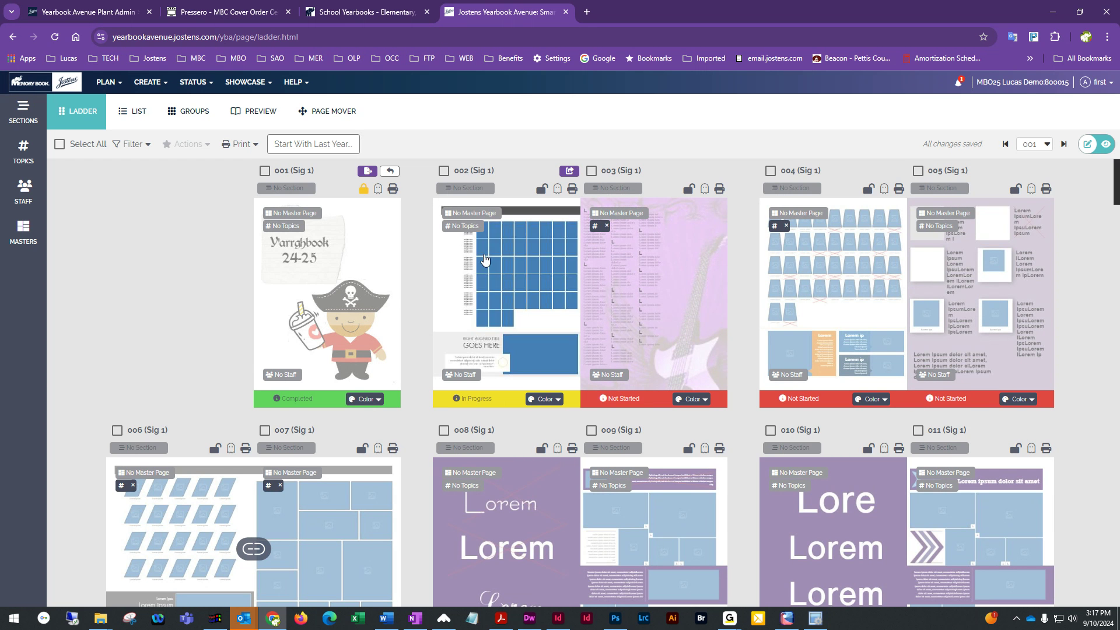
scroll(825, 445, down, 2)
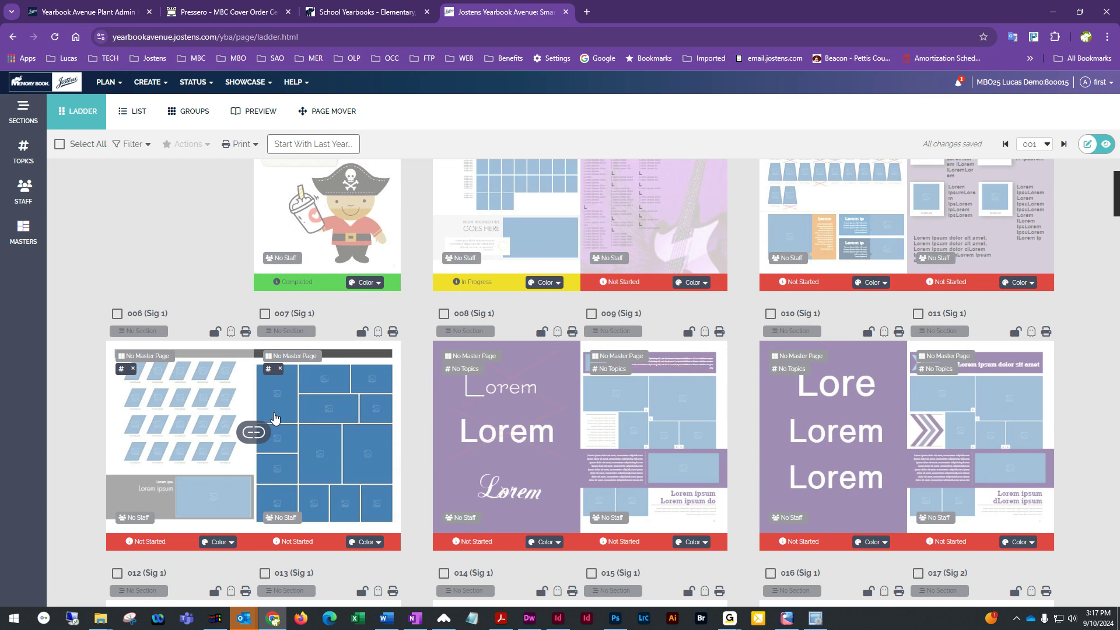
scroll(321, 443, down, 2)
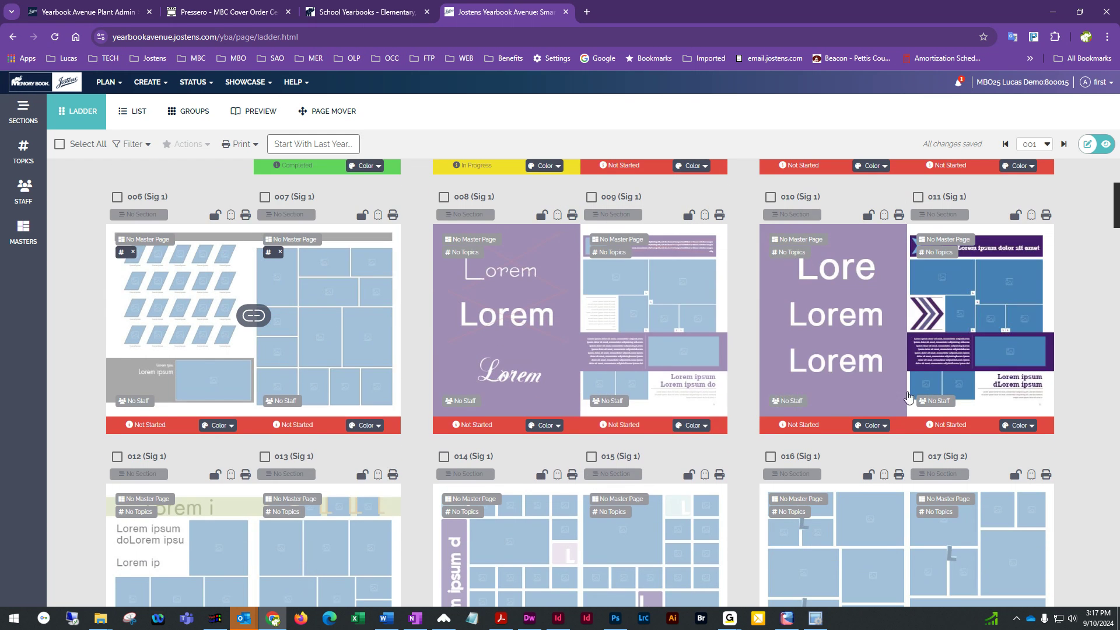
scroll(905, 402, down, 3)
scroll(906, 402, down, 4)
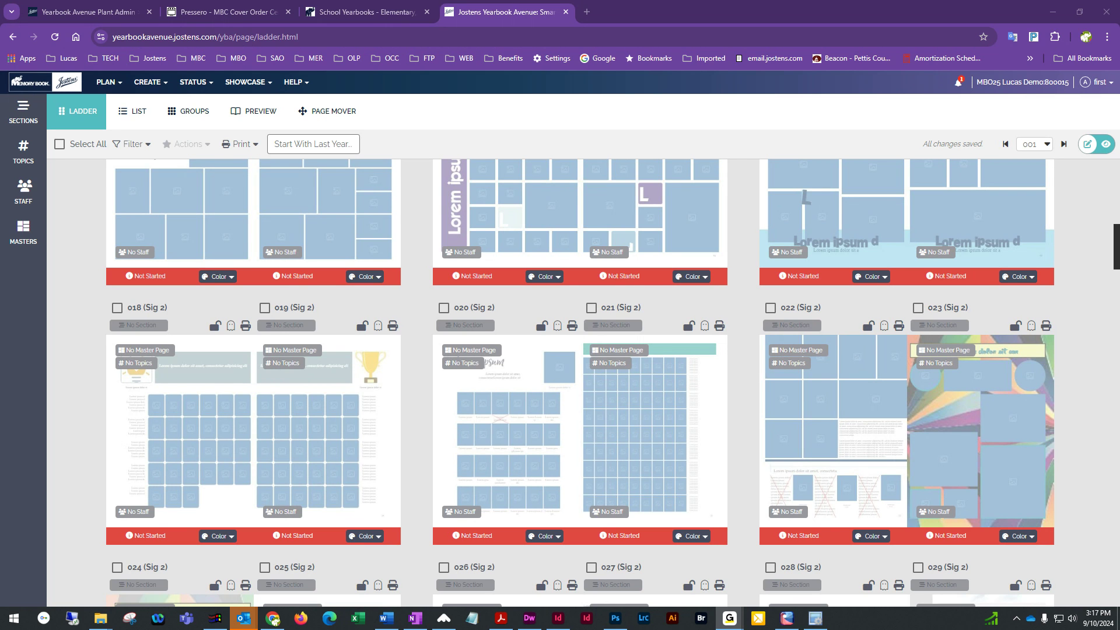
scroll(1090, 247, up, 1)
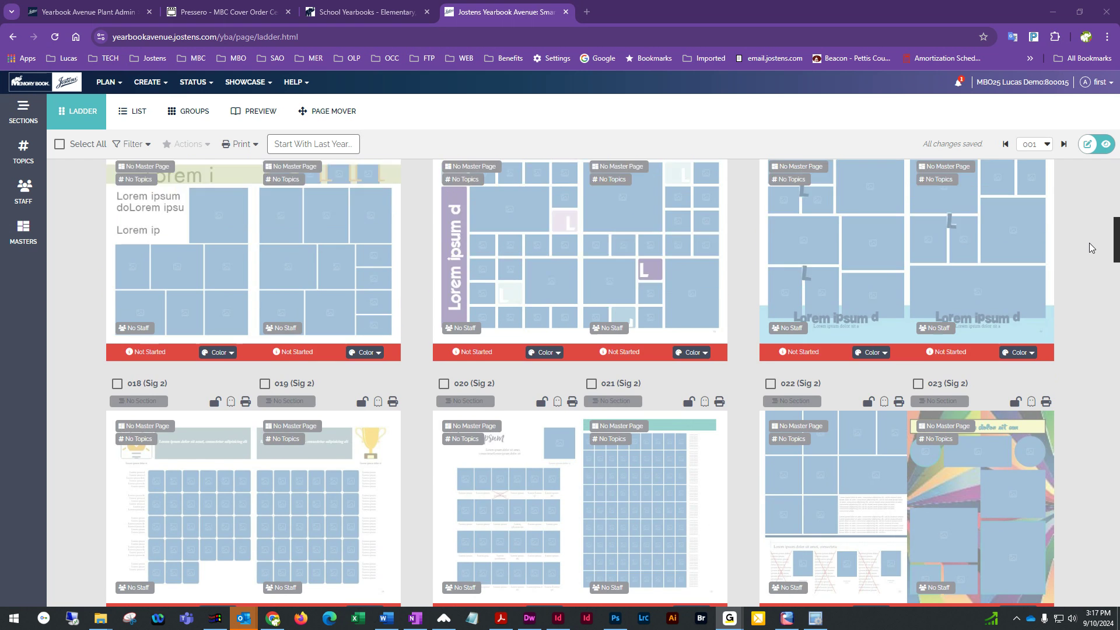
scroll(1090, 247, up, 2)
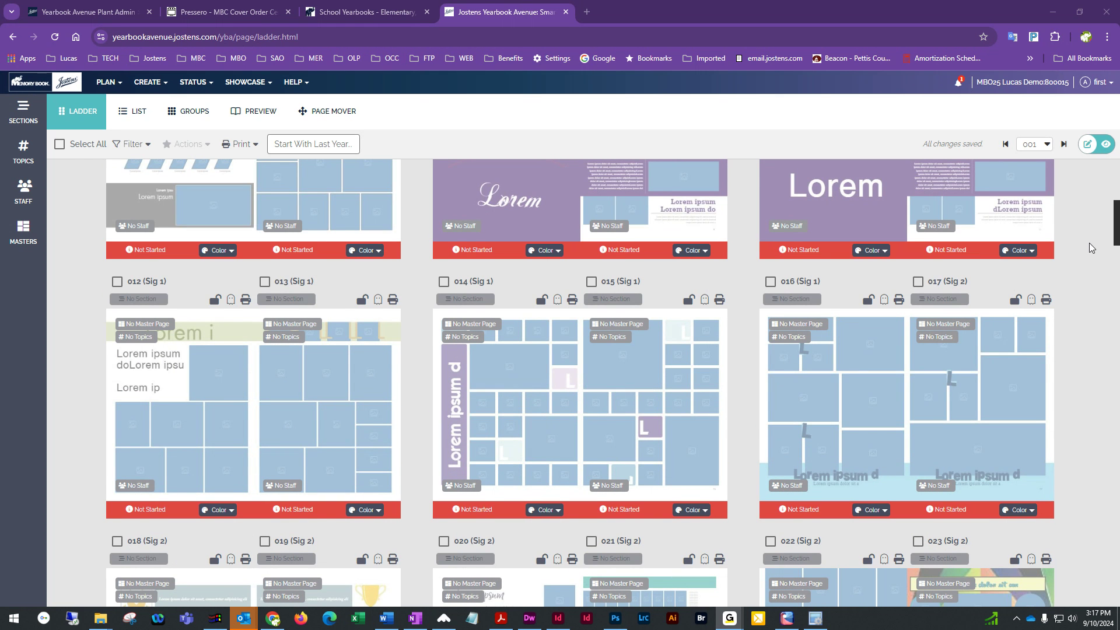
scroll(1089, 243, up, 5)
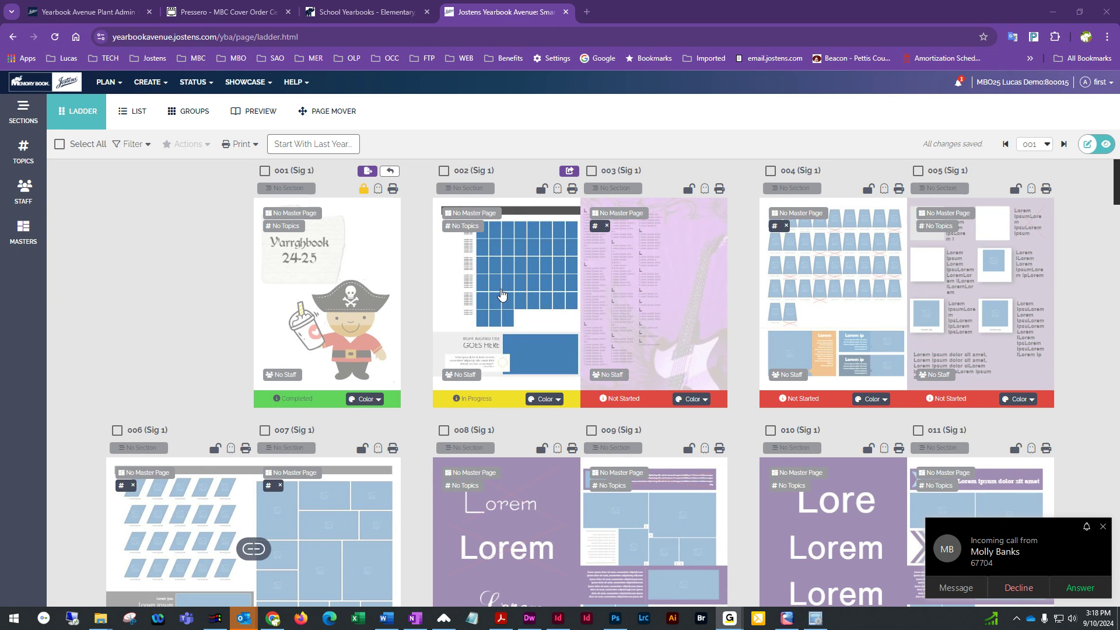
Dismiss the call notification and open page 004's spread in the layout editor.
click(1006, 597)
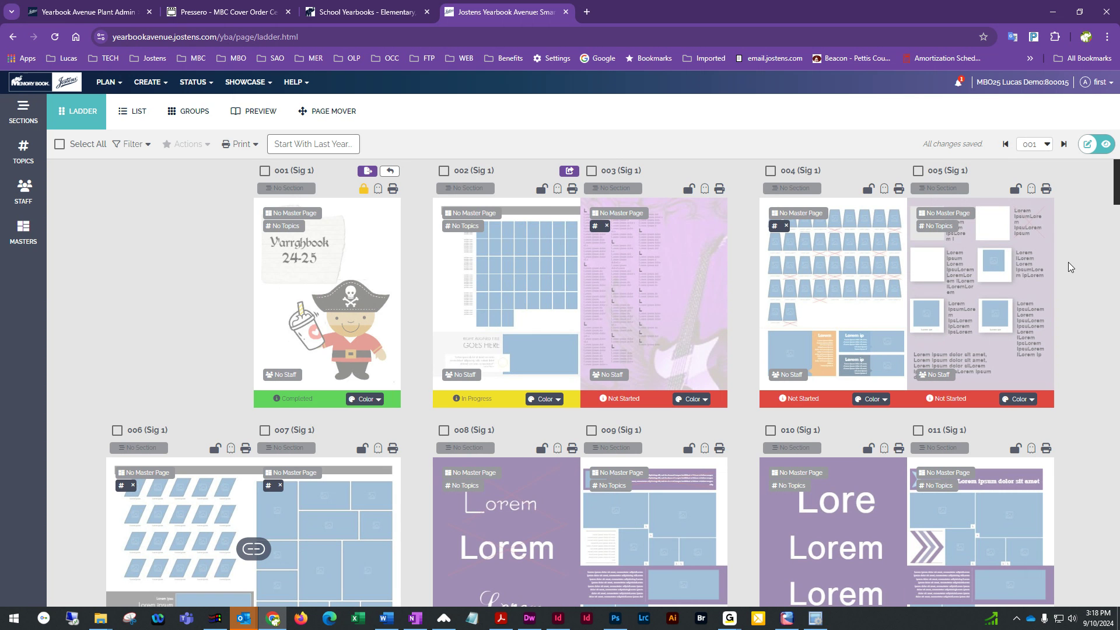
scroll(588, 315, down, 2)
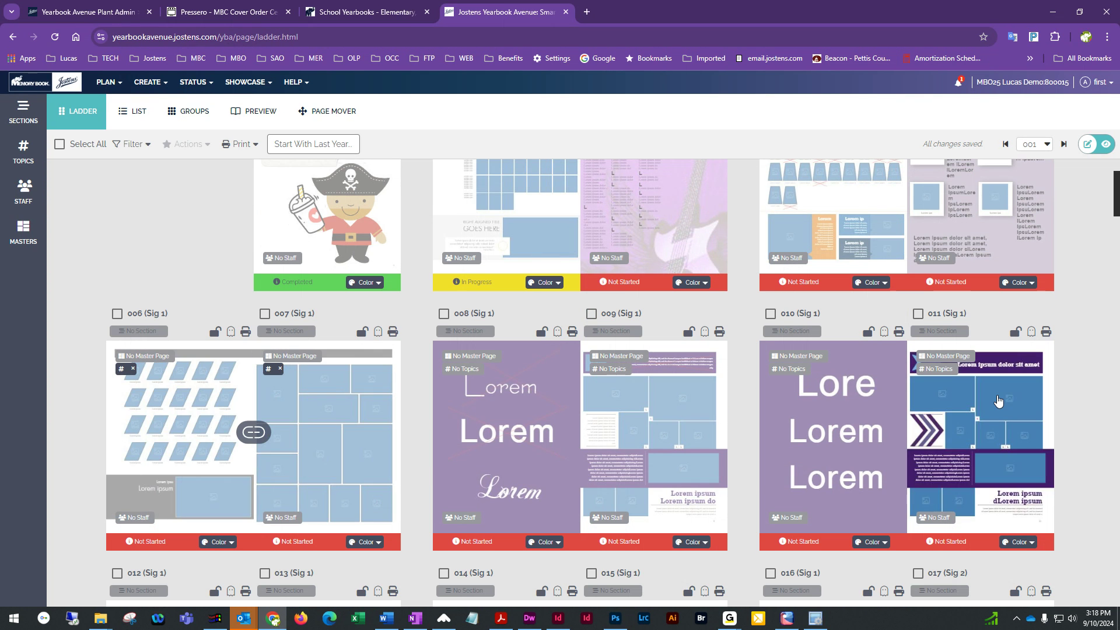
scroll(999, 401, up, 2)
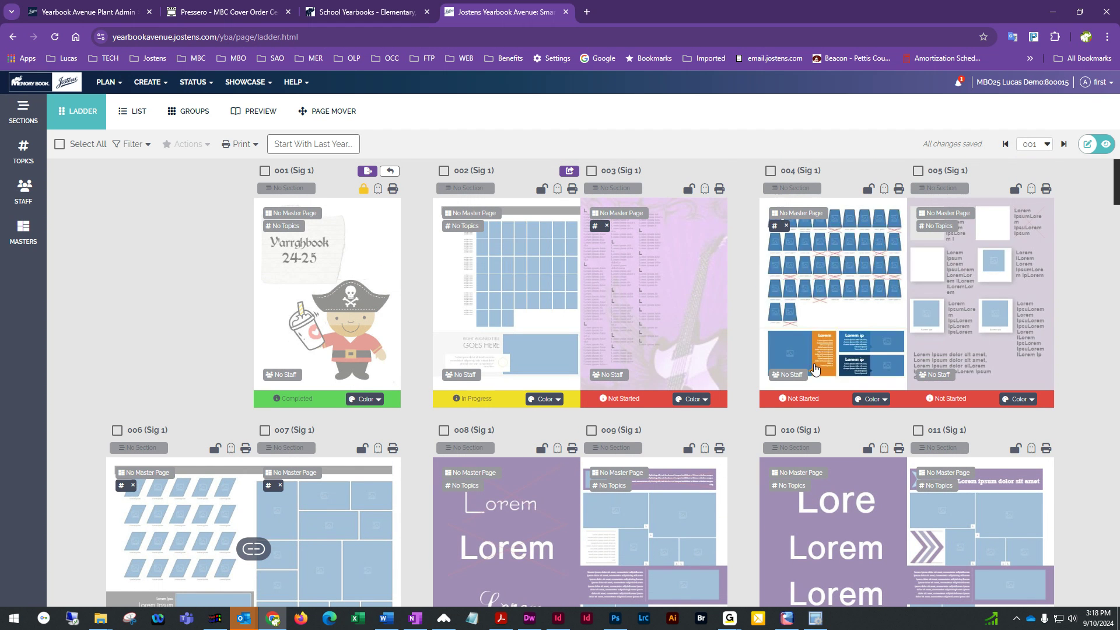
scroll(612, 523, down, 1)
scroll(613, 523, down, 2)
scroll(648, 507, up, 2)
double_click(871, 320)
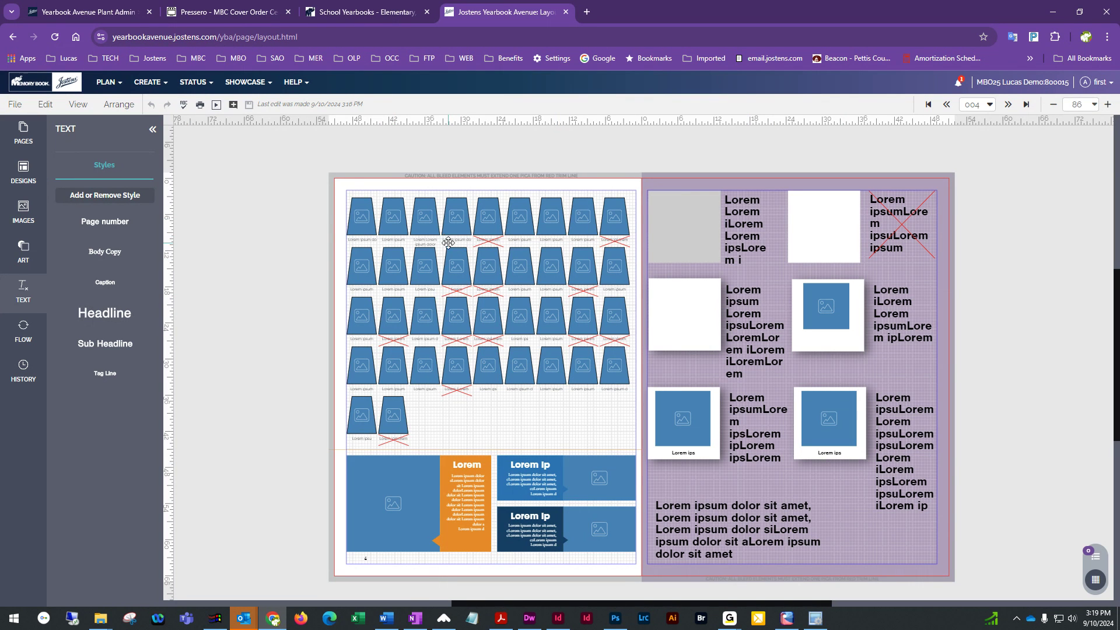
Delete every carried-over object on the left page of spread 004–005.
drag(338, 185, 642, 557)
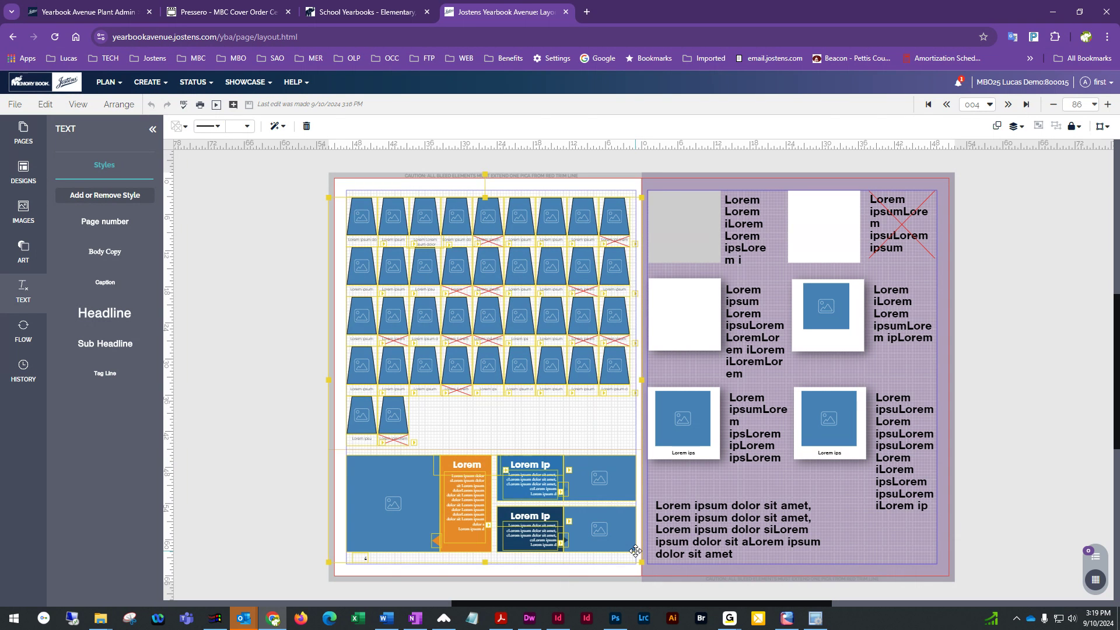
key(Delete)
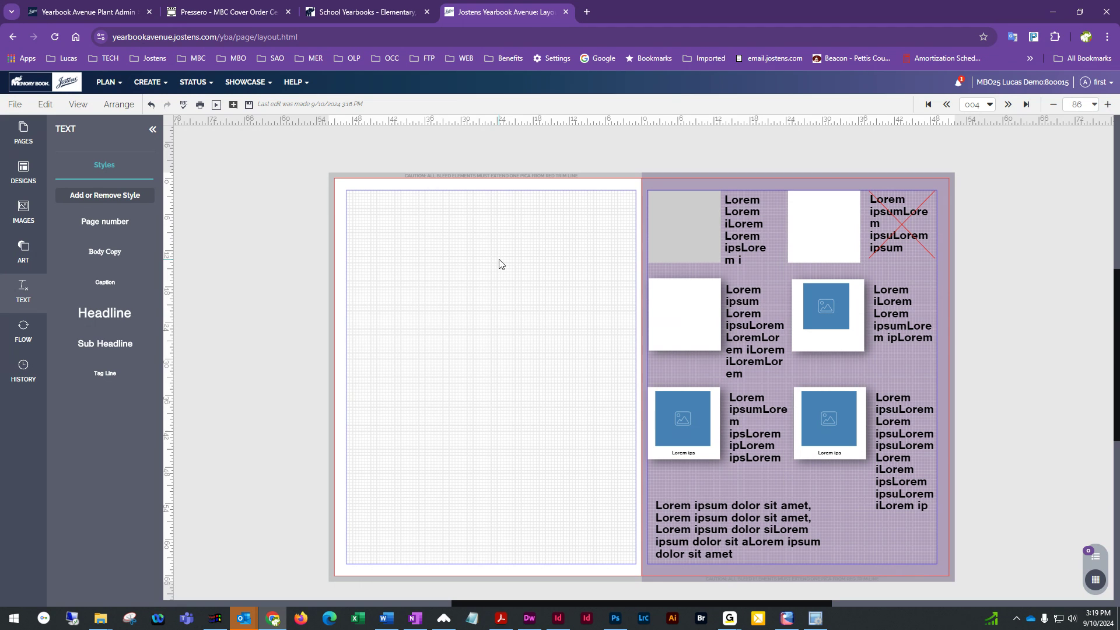
click(113, 92)
click(135, 108)
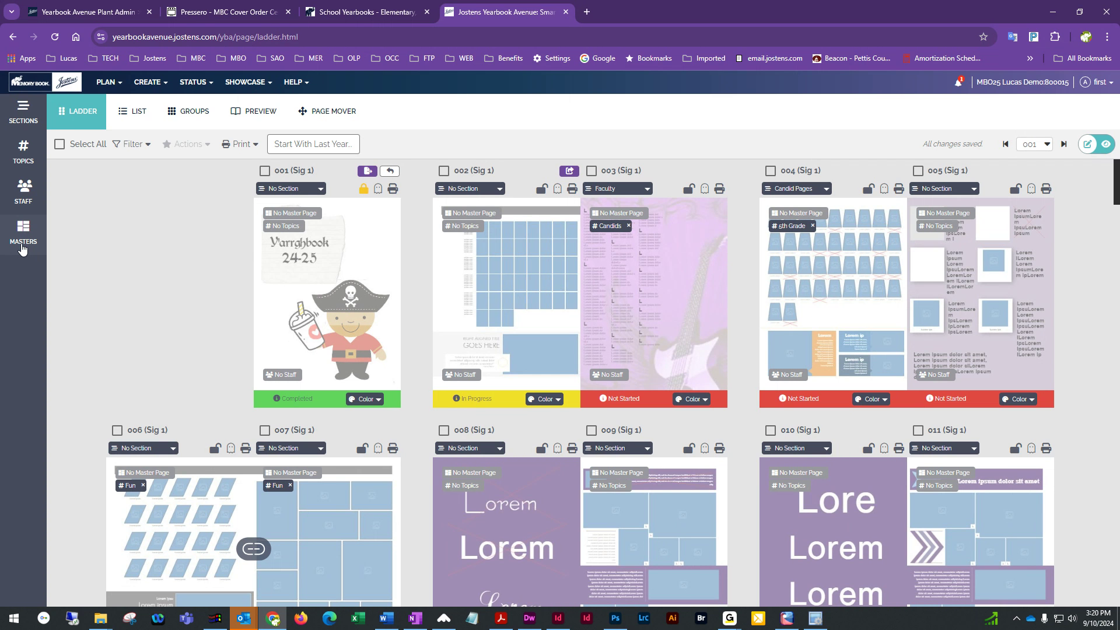
Open the Sections list and browse the existing yearbook sections.
click(26, 113)
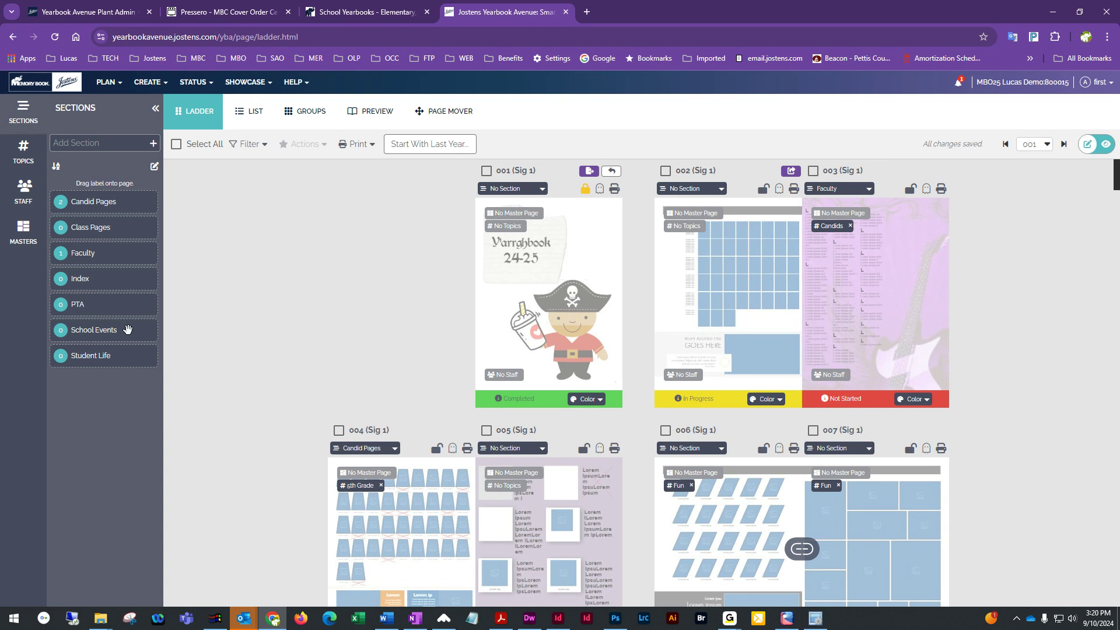
click(82, 143)
text(sxlnvlsn)
key(BackSpace)
key(BackSpace)
key(BackSpace)
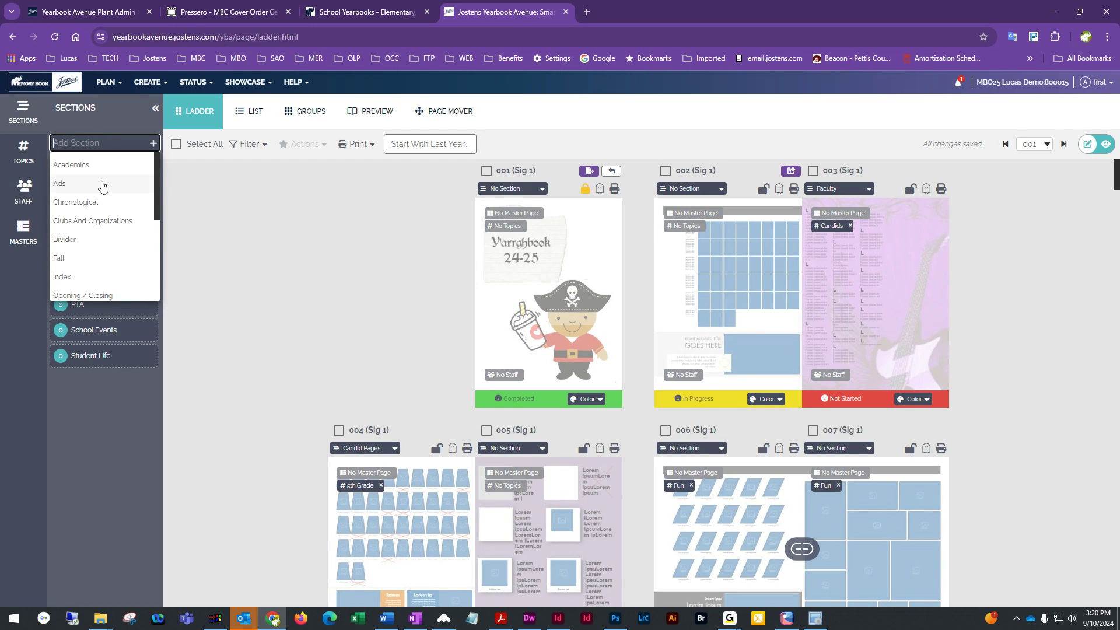
scroll(103, 184, down, 1)
scroll(104, 193, down, 2)
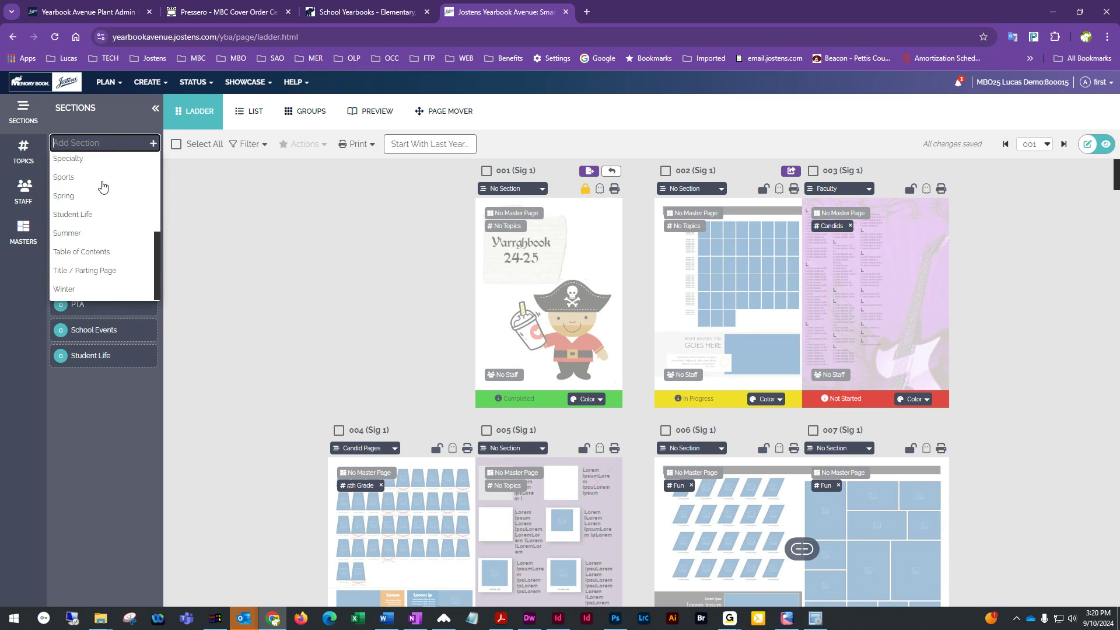
scroll(110, 235, up, 4)
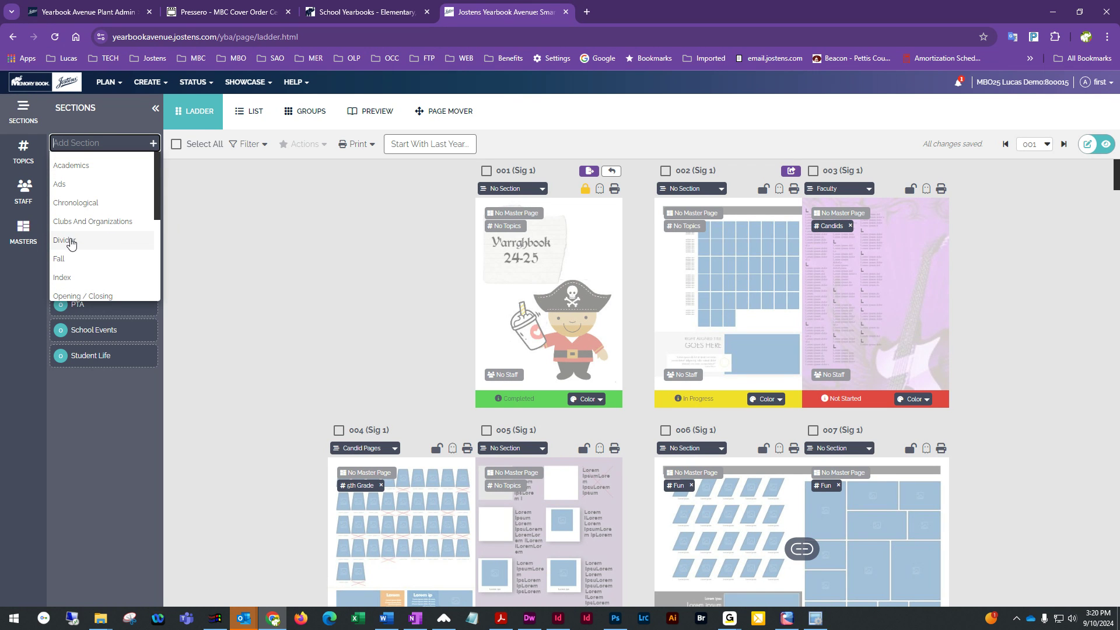
scroll(76, 239, down, 2)
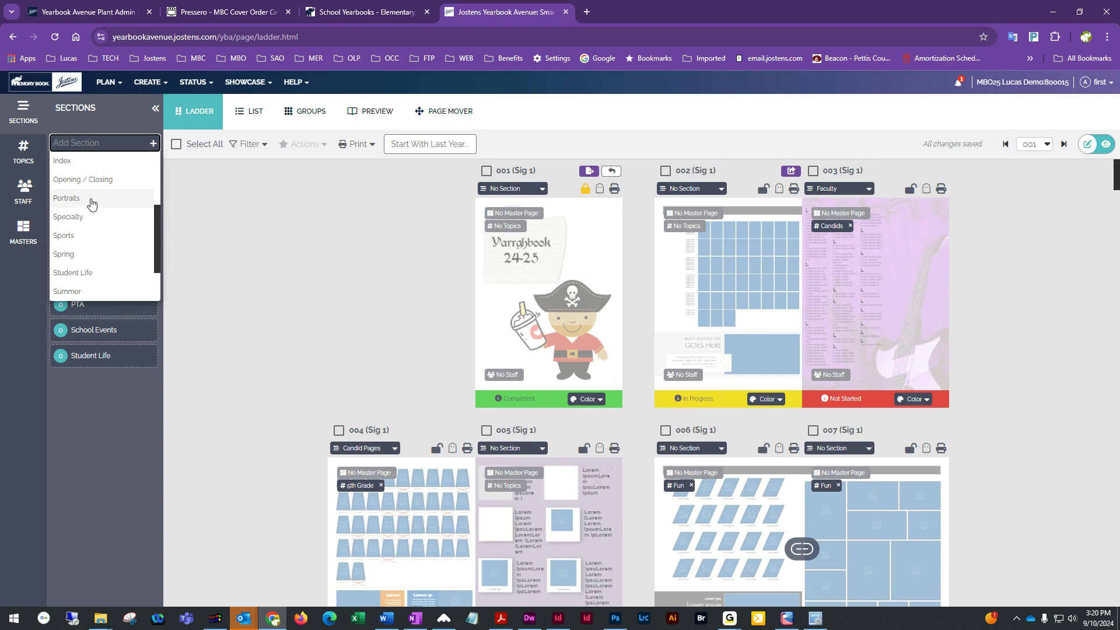
scroll(87, 254, down, 3)
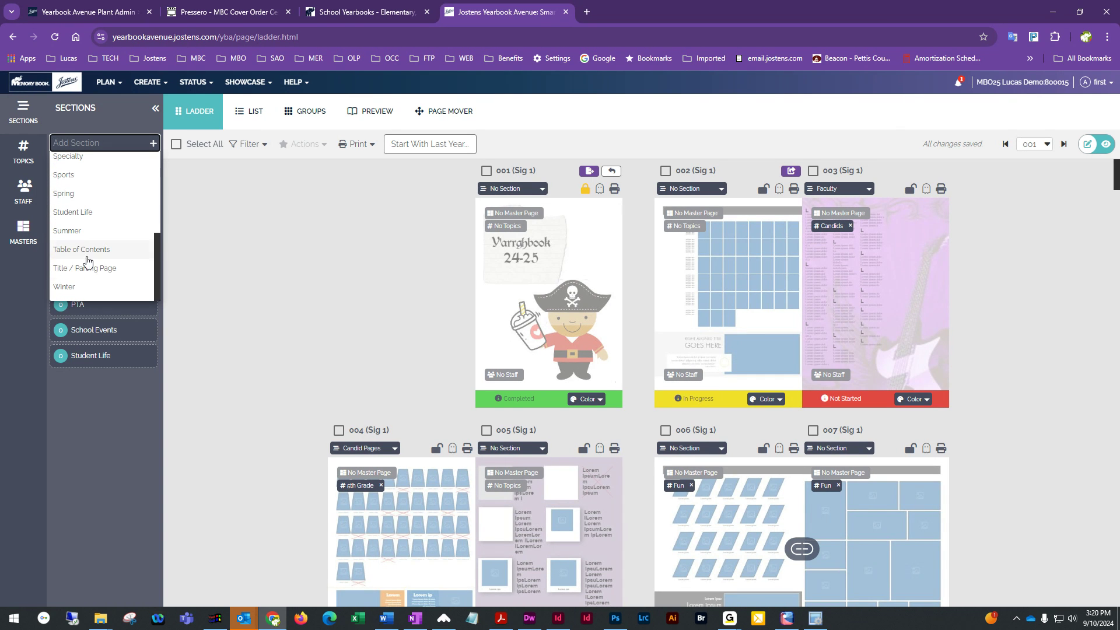
scroll(94, 262, up, 5)
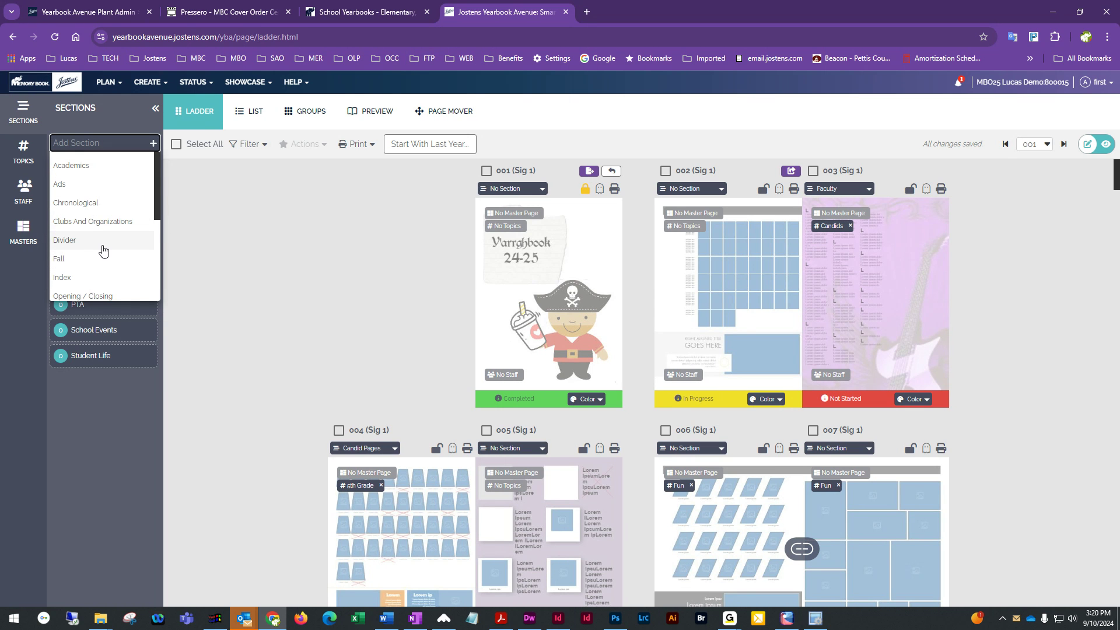
scroll(103, 250, down, 2)
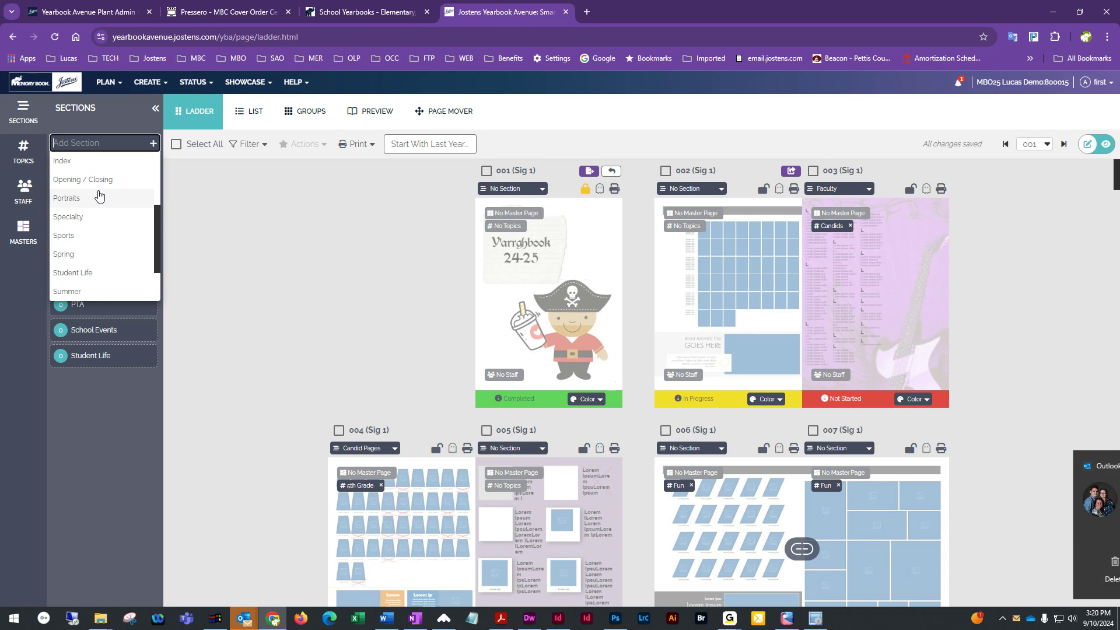
Add a new section named 'My Own Section'.
click(94, 142)
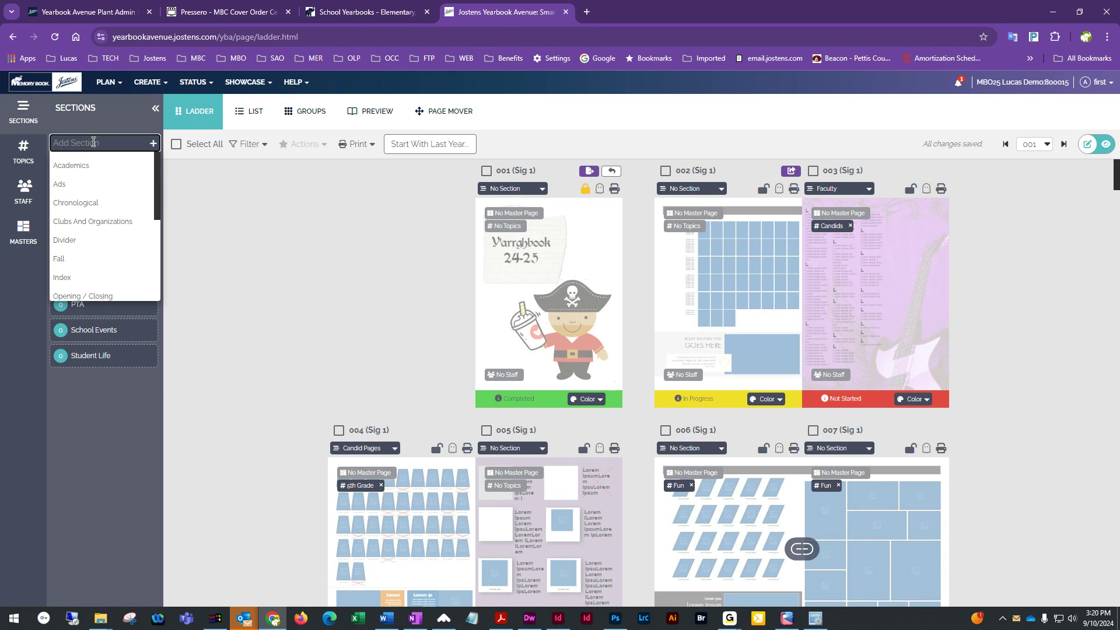
text(My Own Section)
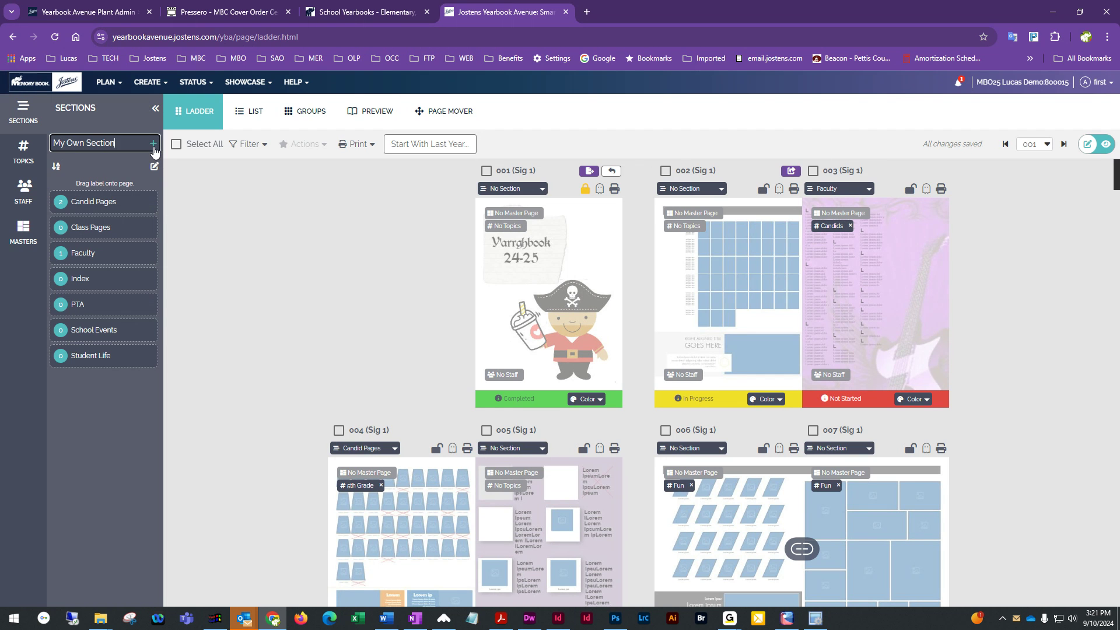
click(154, 144)
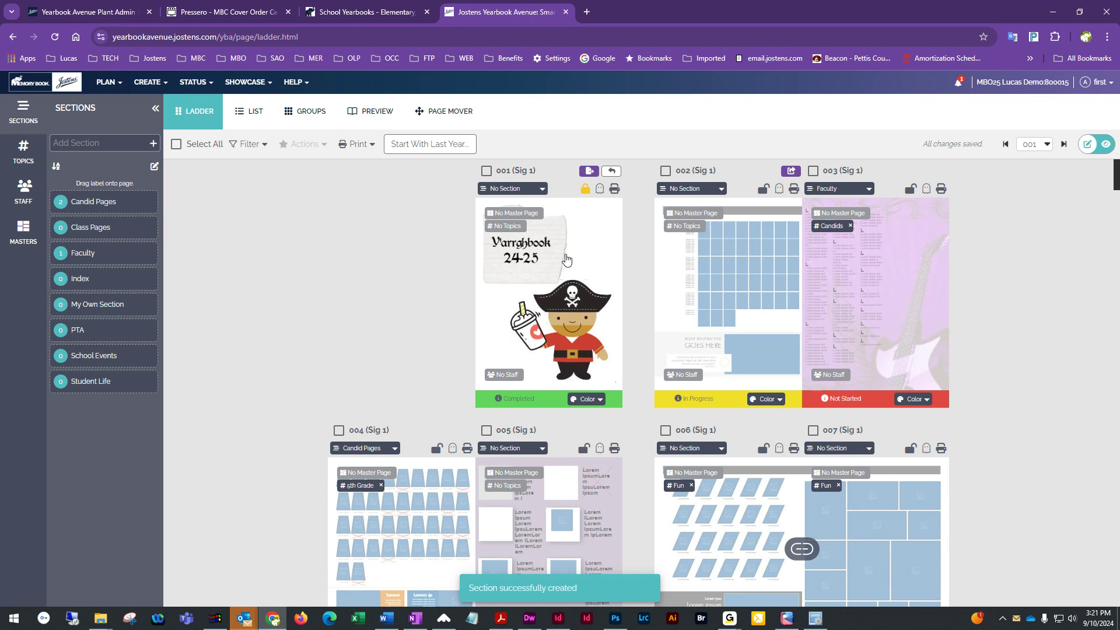
click(117, 141)
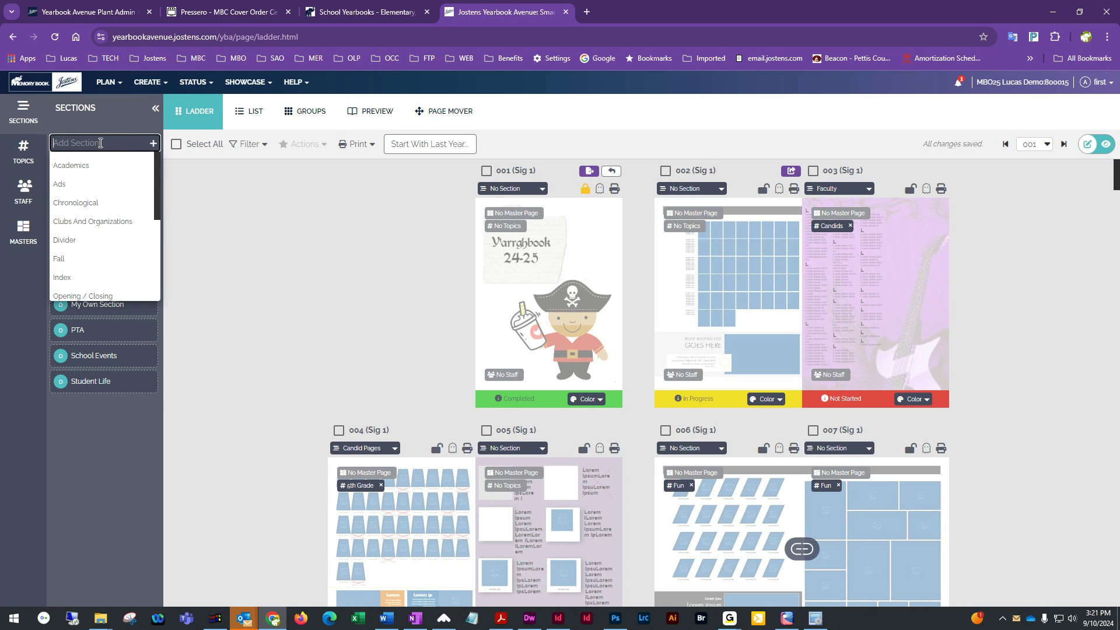
click(260, 209)
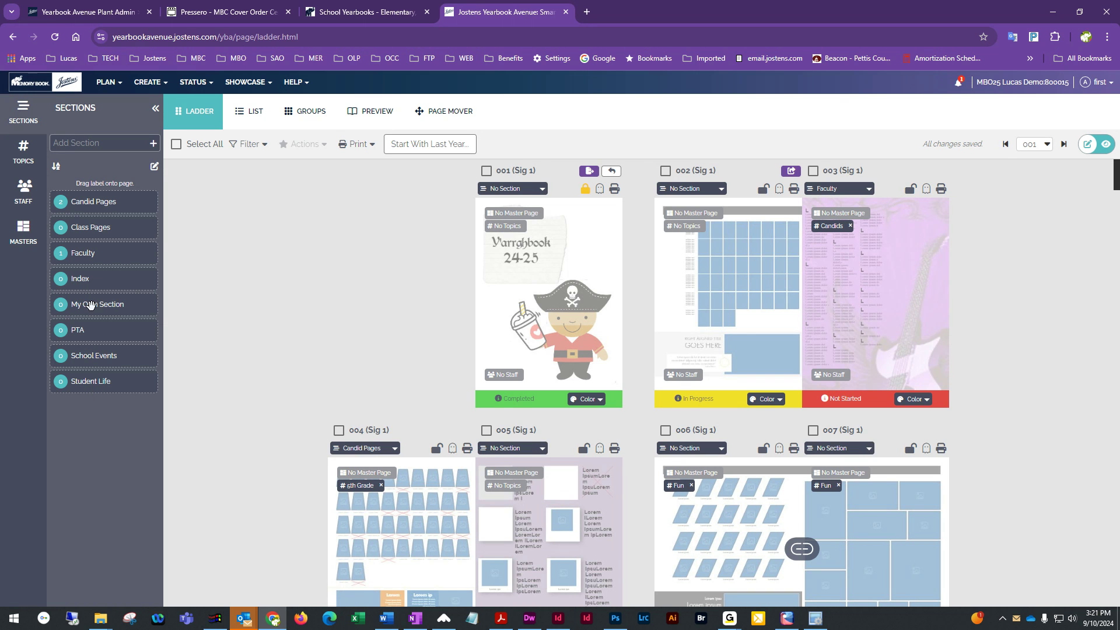
Unlock page 001, return it to In Progress, and assign it to My Own Section.
drag(91, 304, 565, 274)
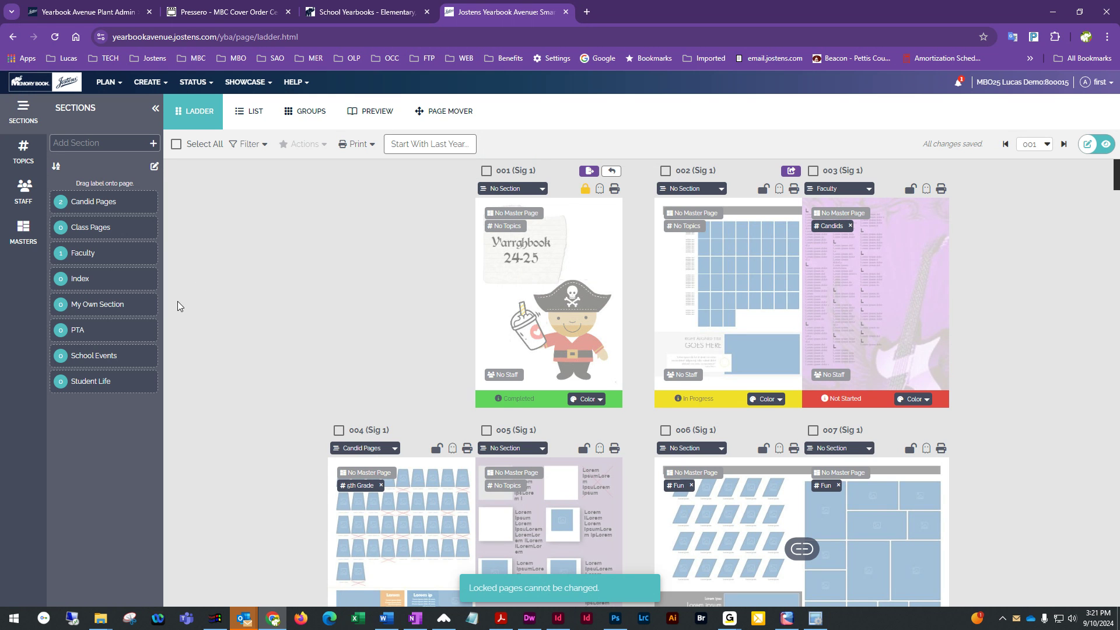
click(585, 188)
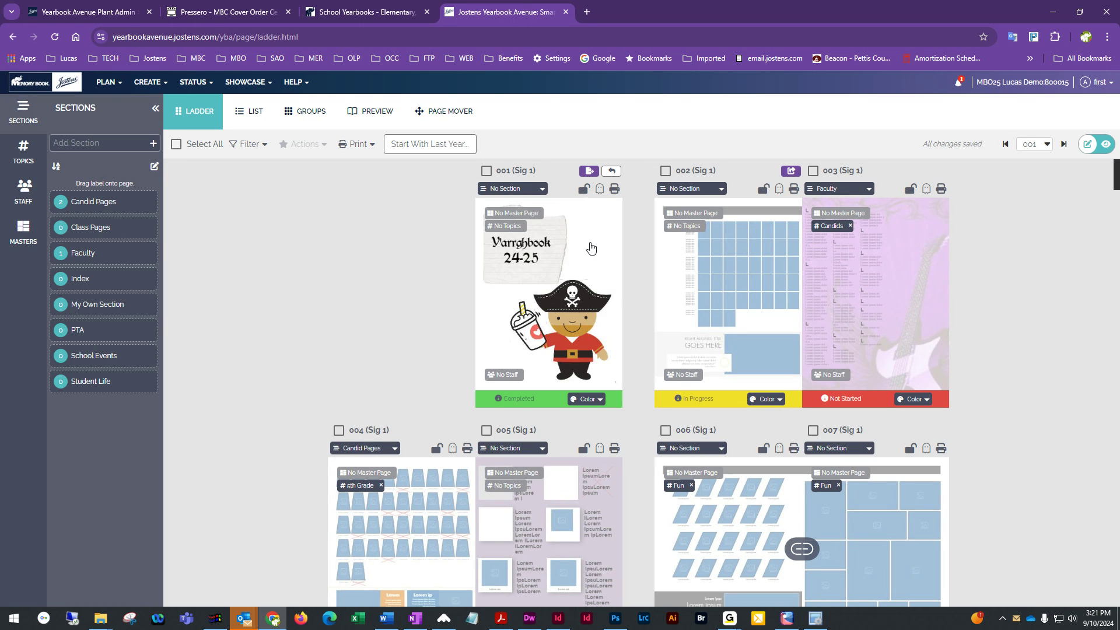
click(611, 171)
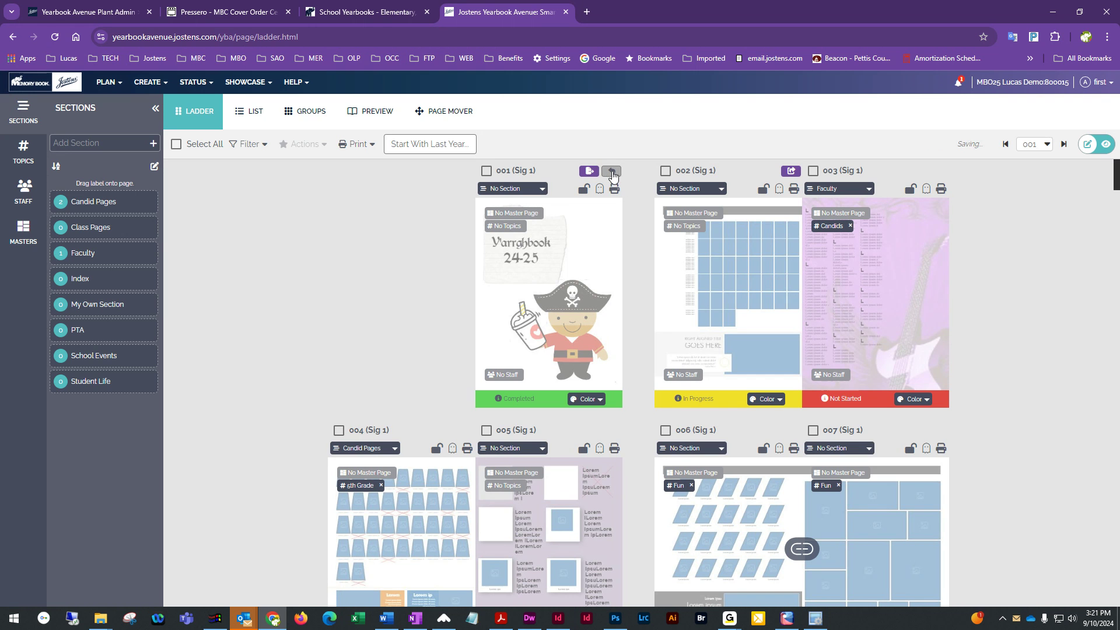
click(602, 373)
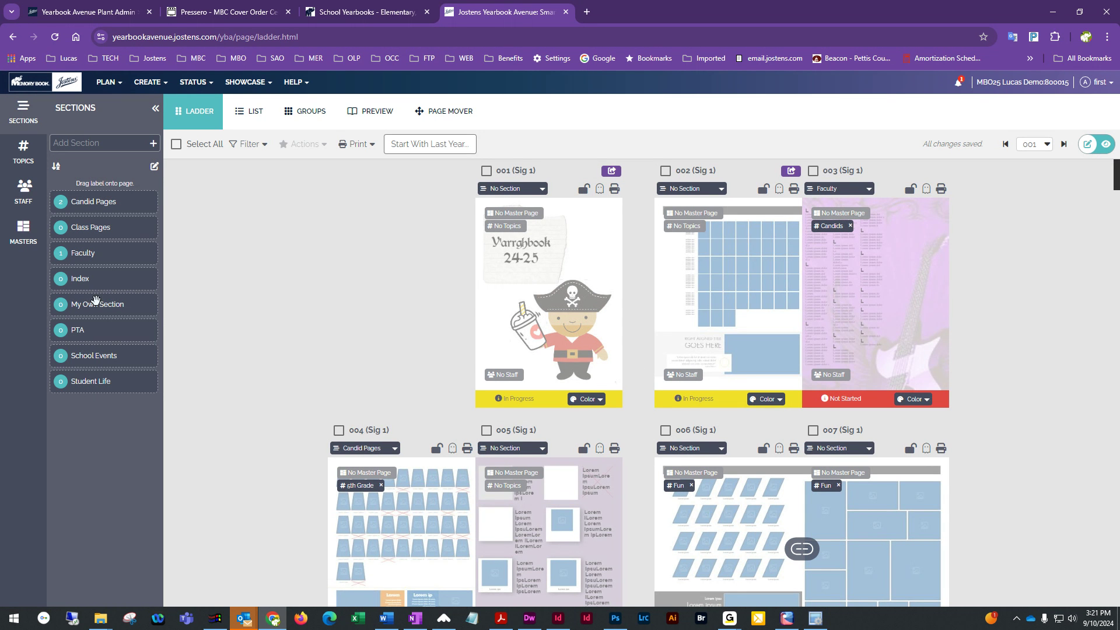
drag(96, 307, 511, 289)
Set page 002's section to Index.
drag(86, 254, 727, 273)
drag(85, 309, 703, 300)
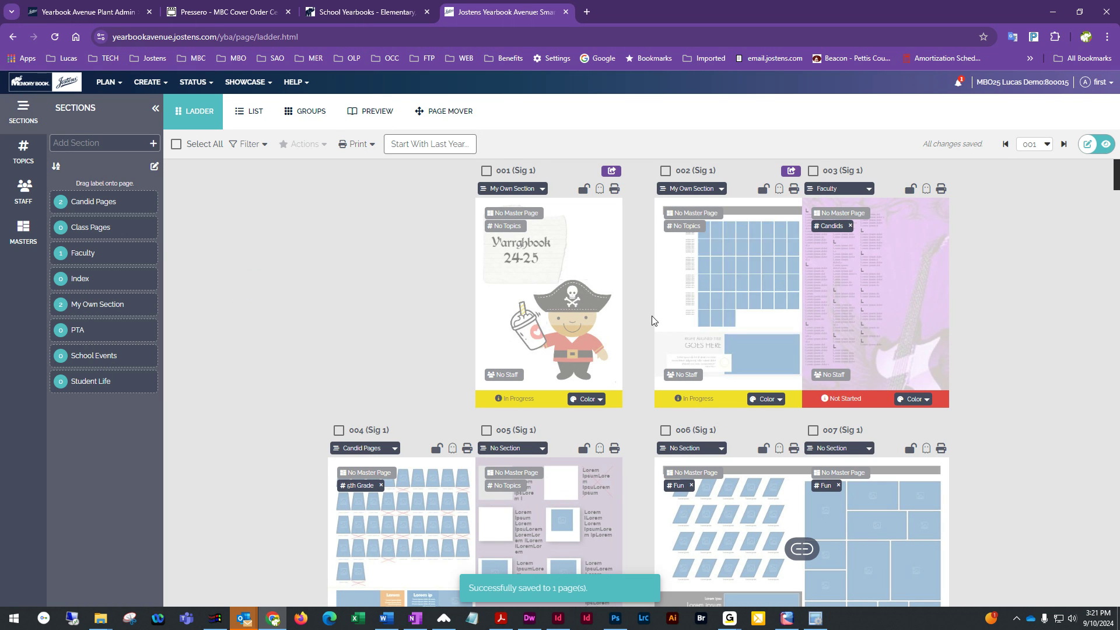
click(720, 190)
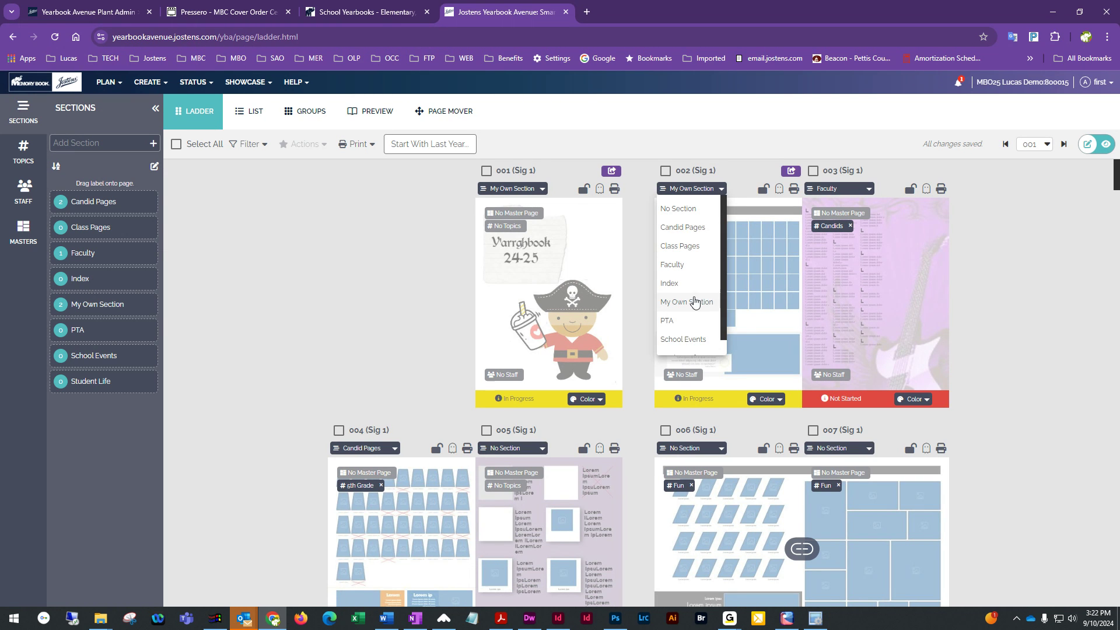
click(683, 284)
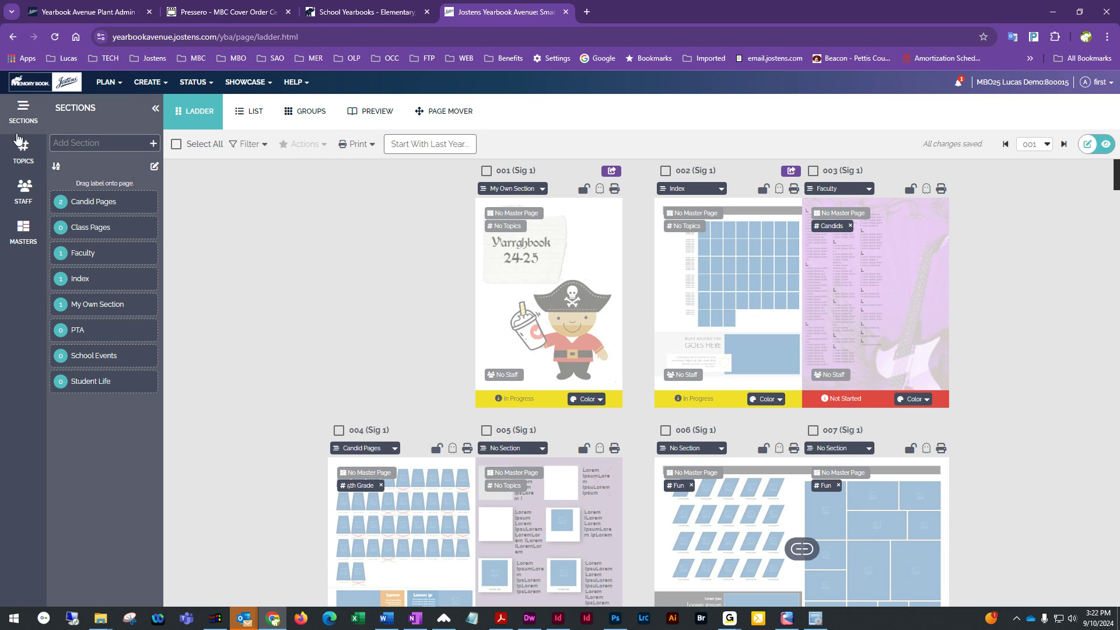
Switch the side panel to Topics and browse the topic list.
click(22, 163)
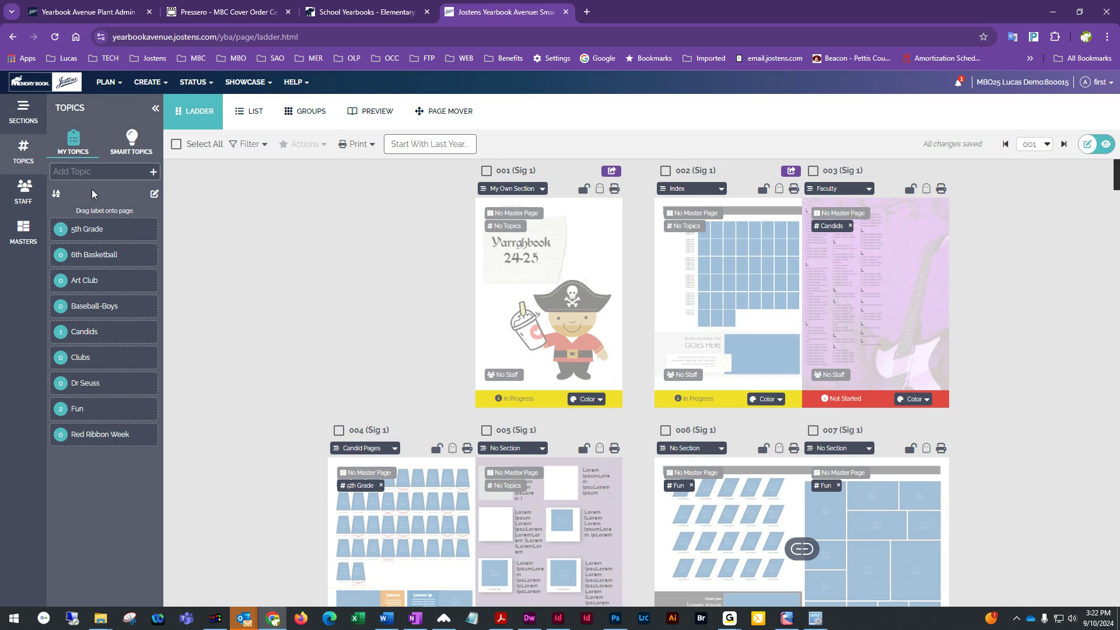
click(101, 171)
text(sc)
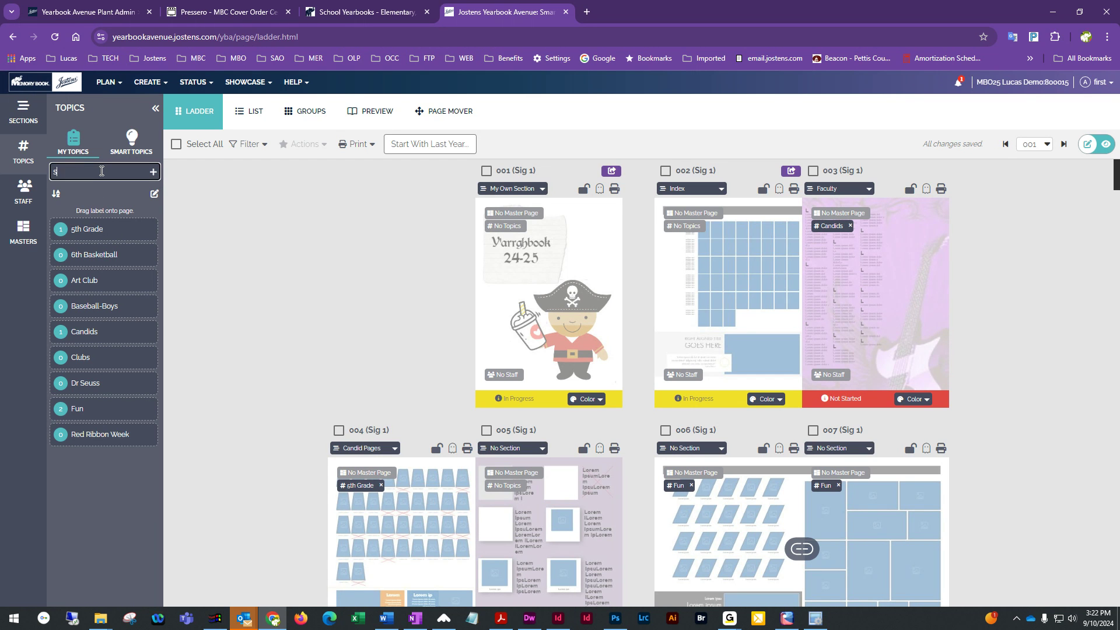
key(BackSpace)
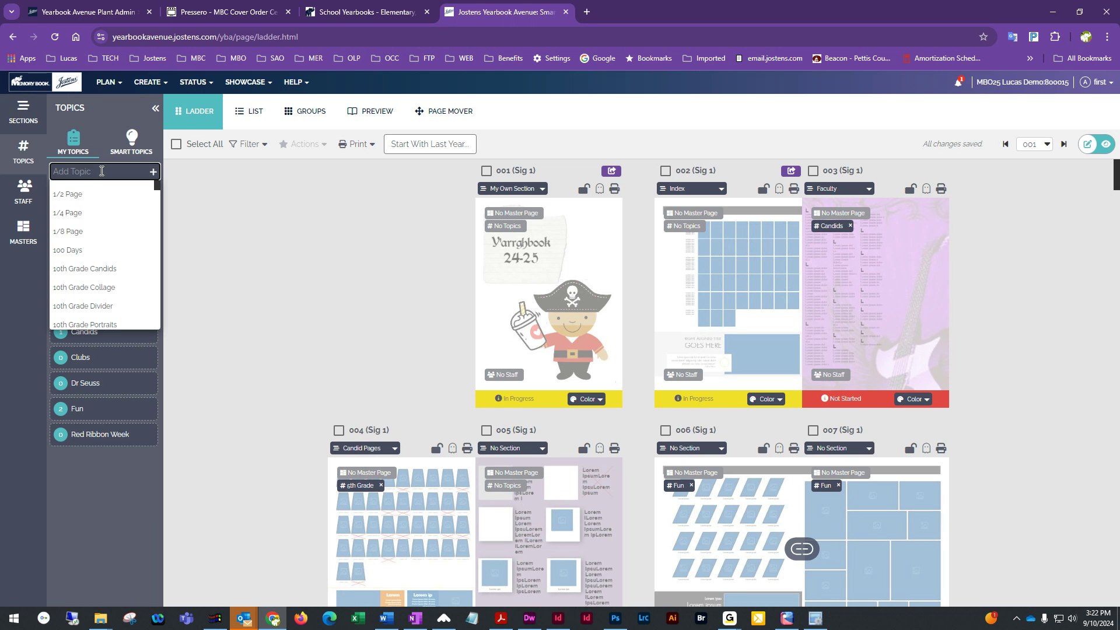
scroll(113, 237, down, 10)
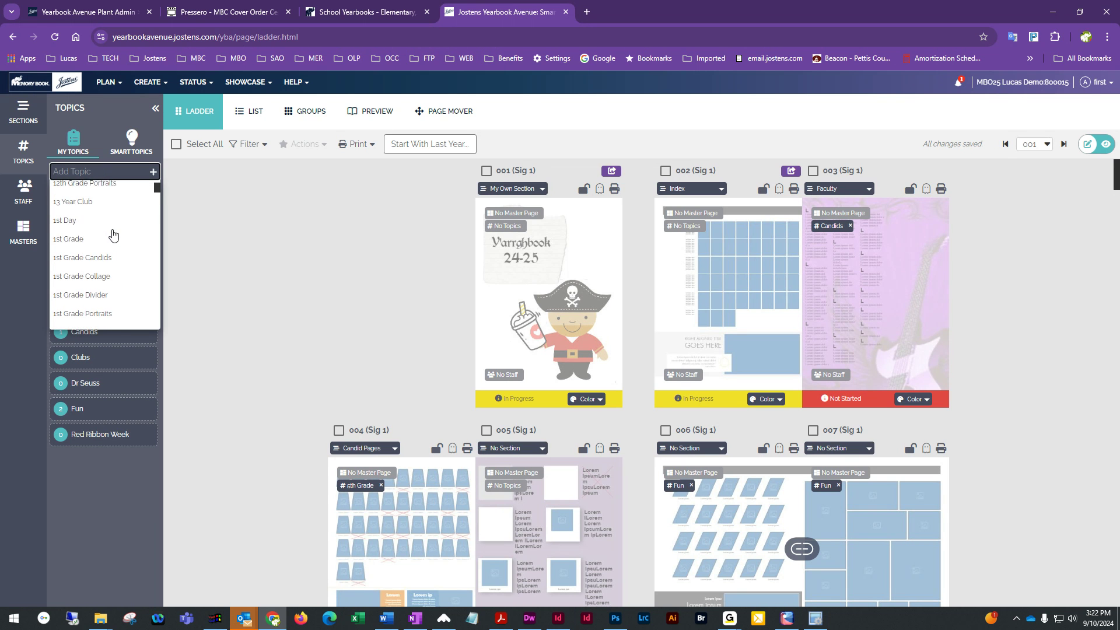
scroll(114, 236, down, 15)
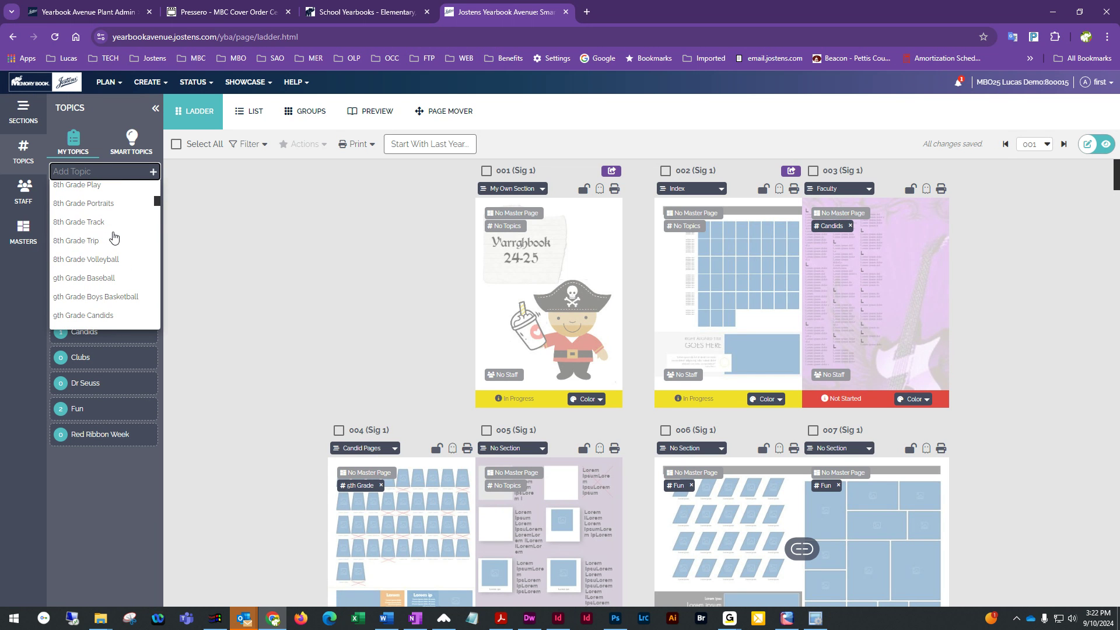
Expand and collapse the Academics smart-topic category, then switch to My Topics.
click(136, 138)
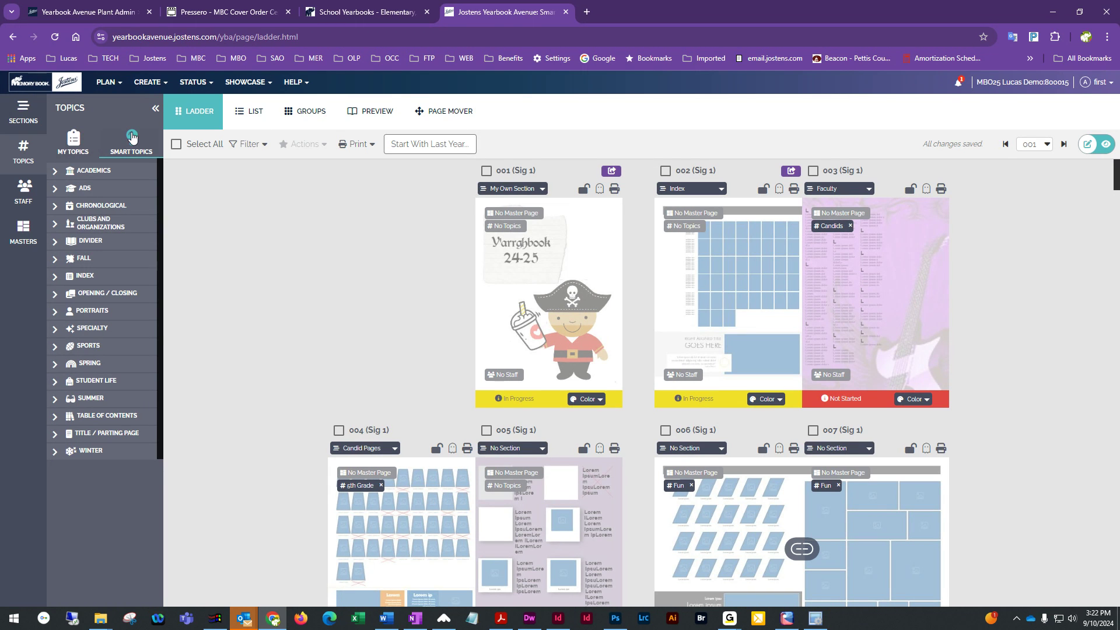
click(55, 171)
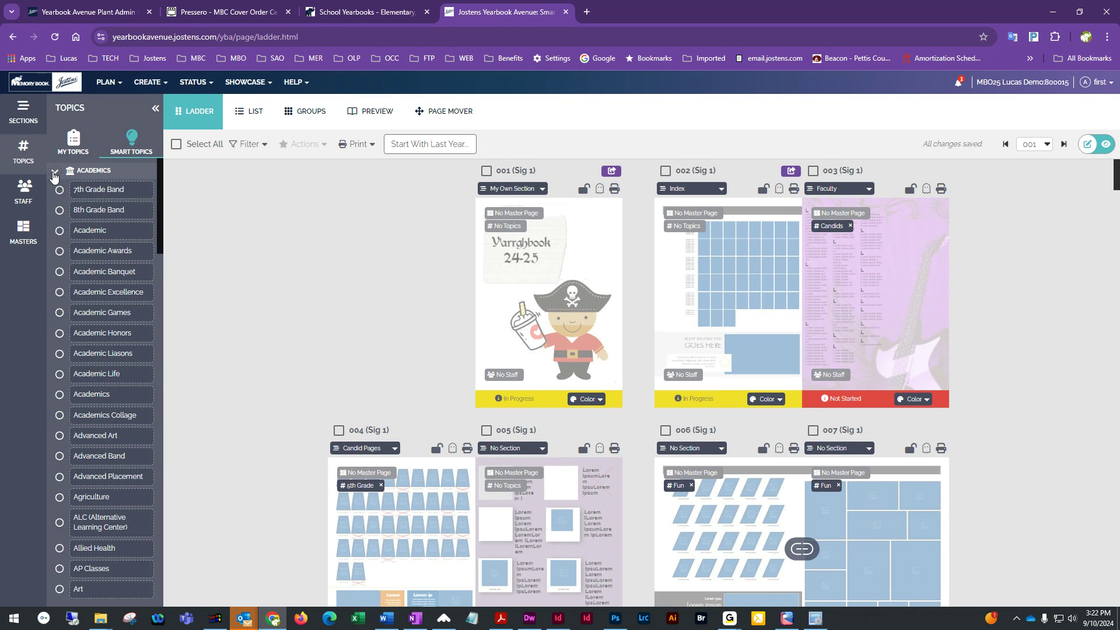
scroll(115, 319, down, 10)
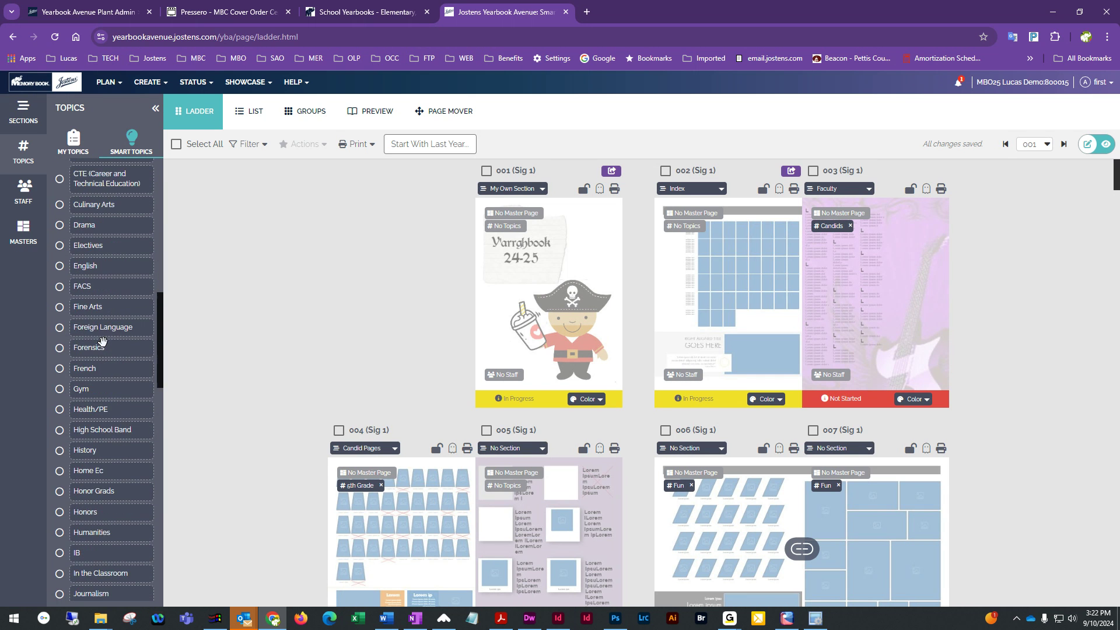
scroll(102, 341, up, 10)
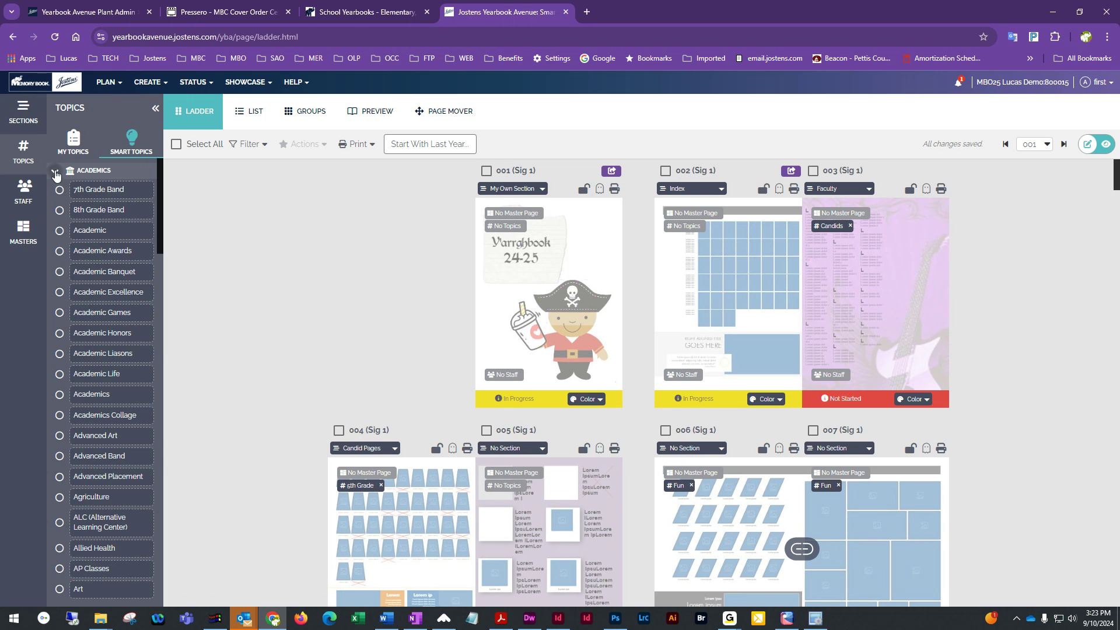
click(56, 173)
click(74, 153)
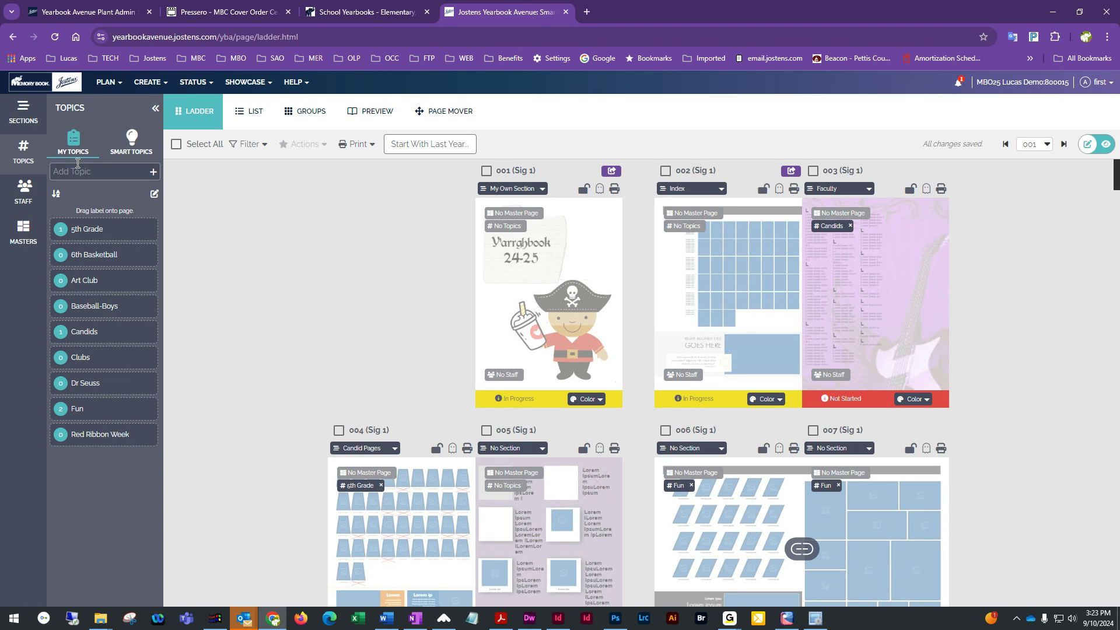
Create the Fifth Grade topic and tag pages 003 through 005 with Fun.
click(84, 170)
text(Fifth Grade)
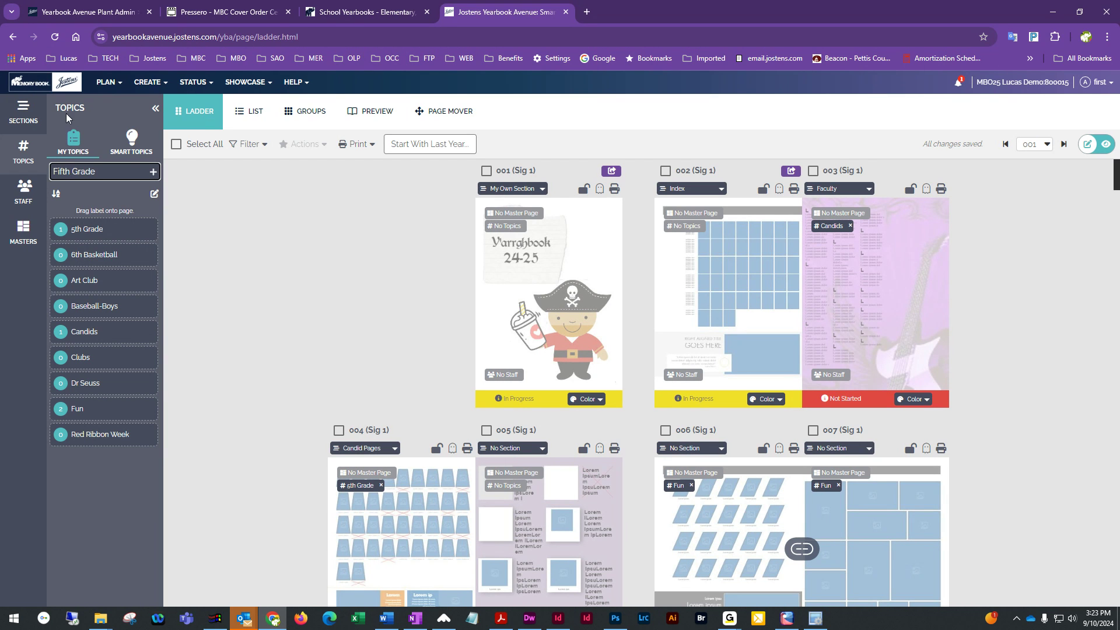
click(153, 172)
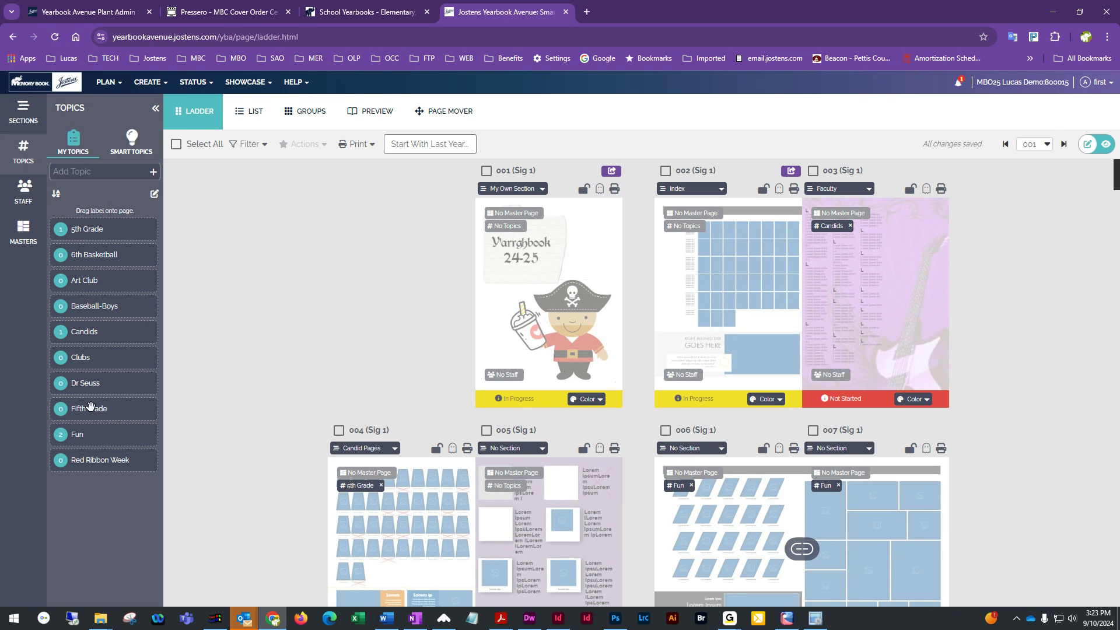
drag(76, 435, 878, 317)
drag(86, 436, 465, 551)
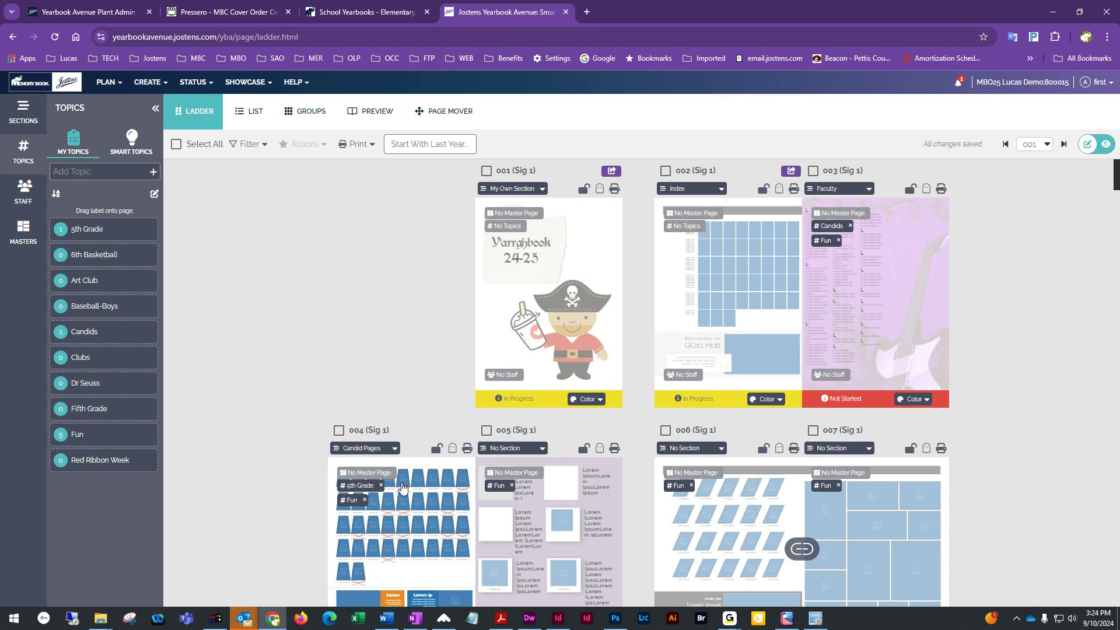
Remove the Fun tag from pages 004 and 005, then scroll down the ladder.
click(365, 501)
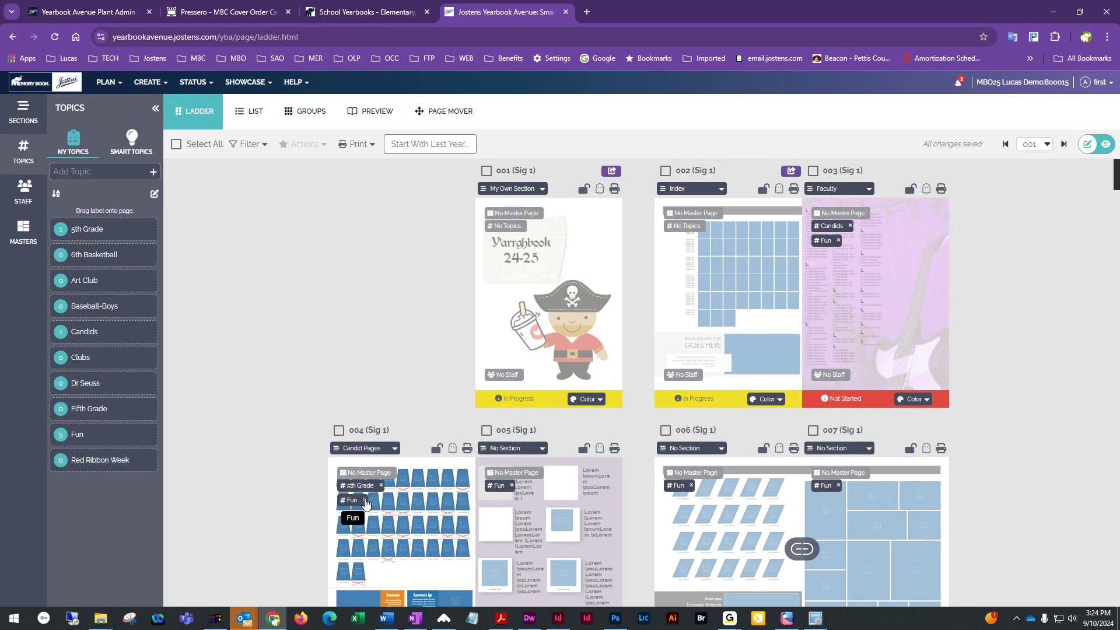
click(513, 486)
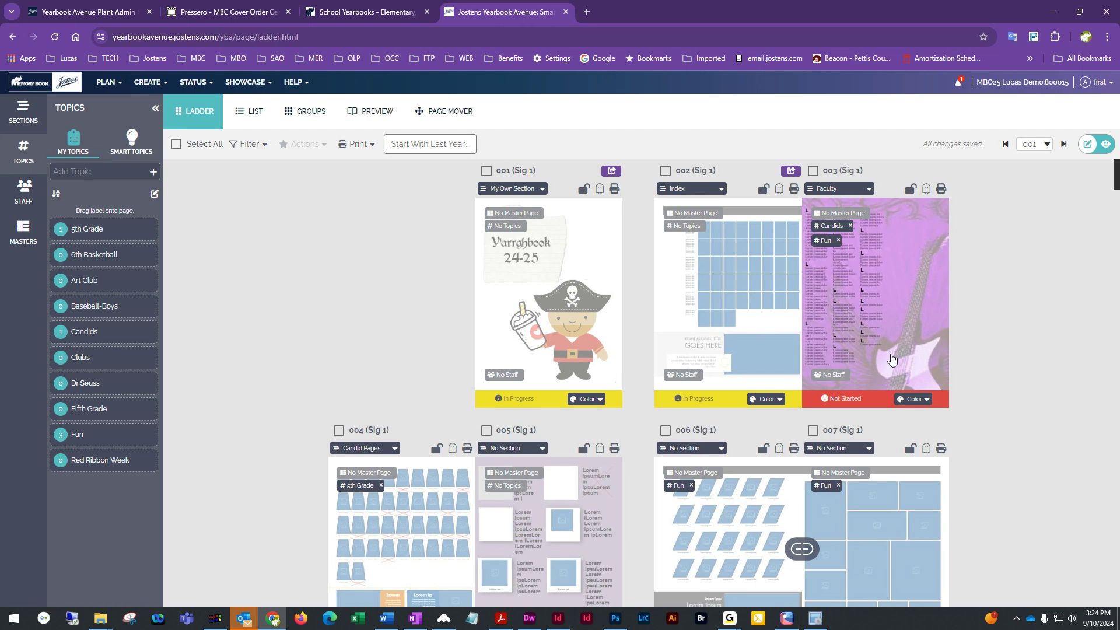
scroll(892, 358, down, 5)
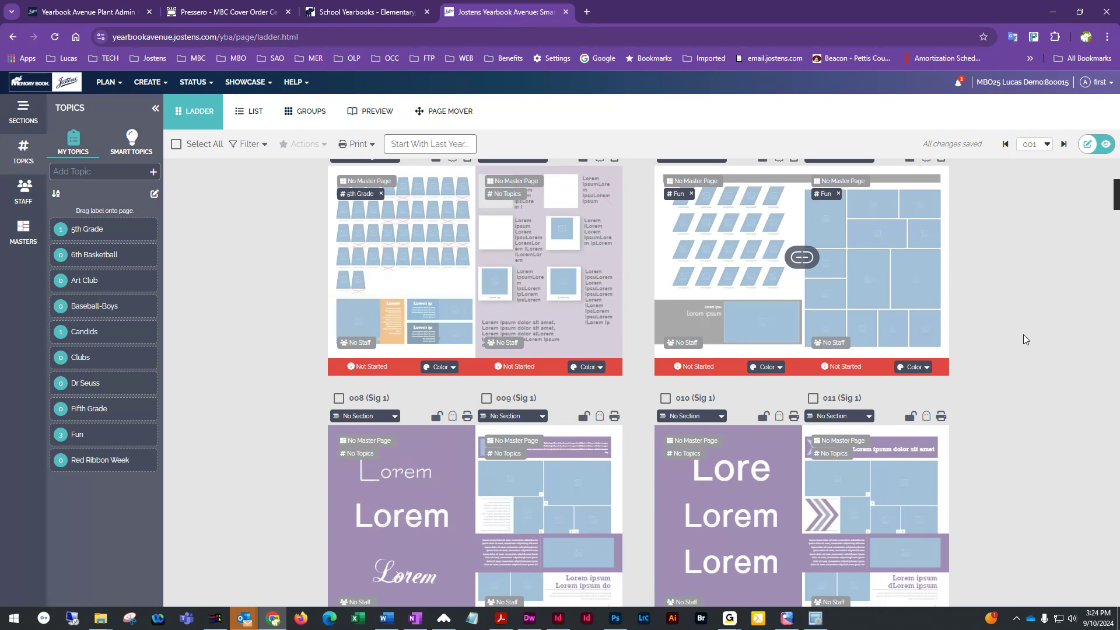
scroll(1035, 307, down, 2)
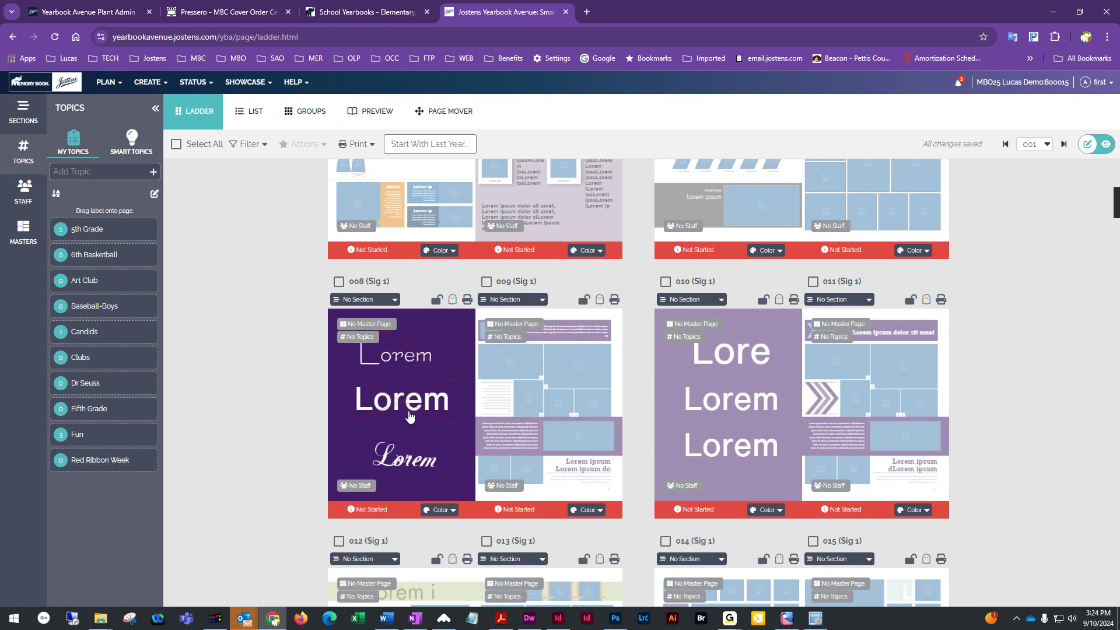
scroll(410, 416, down, 3)
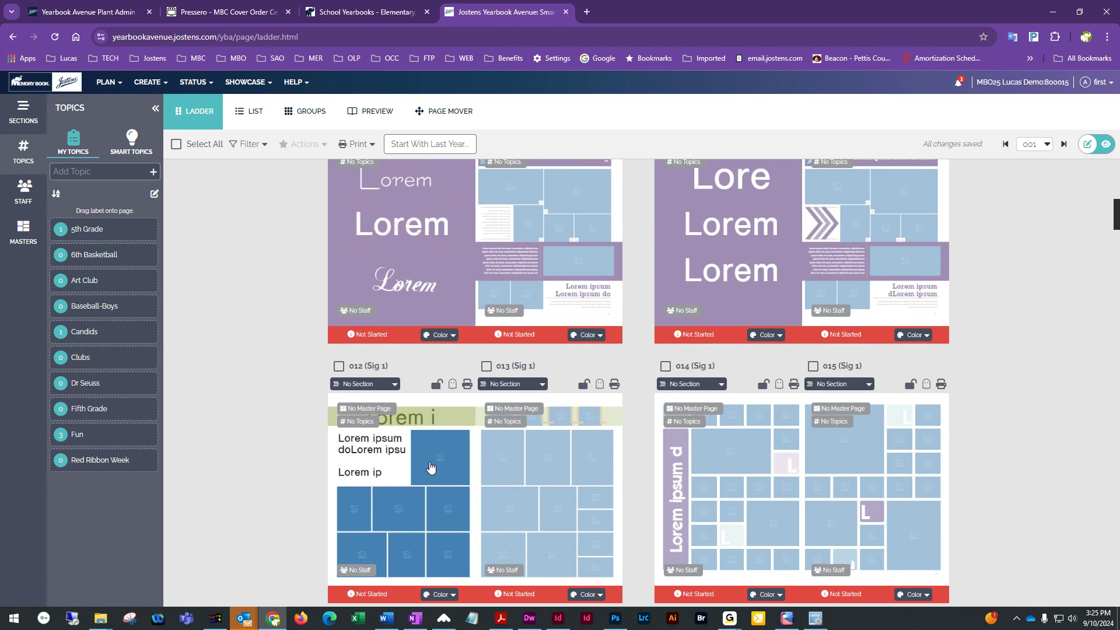
scroll(275, 449, down, 4)
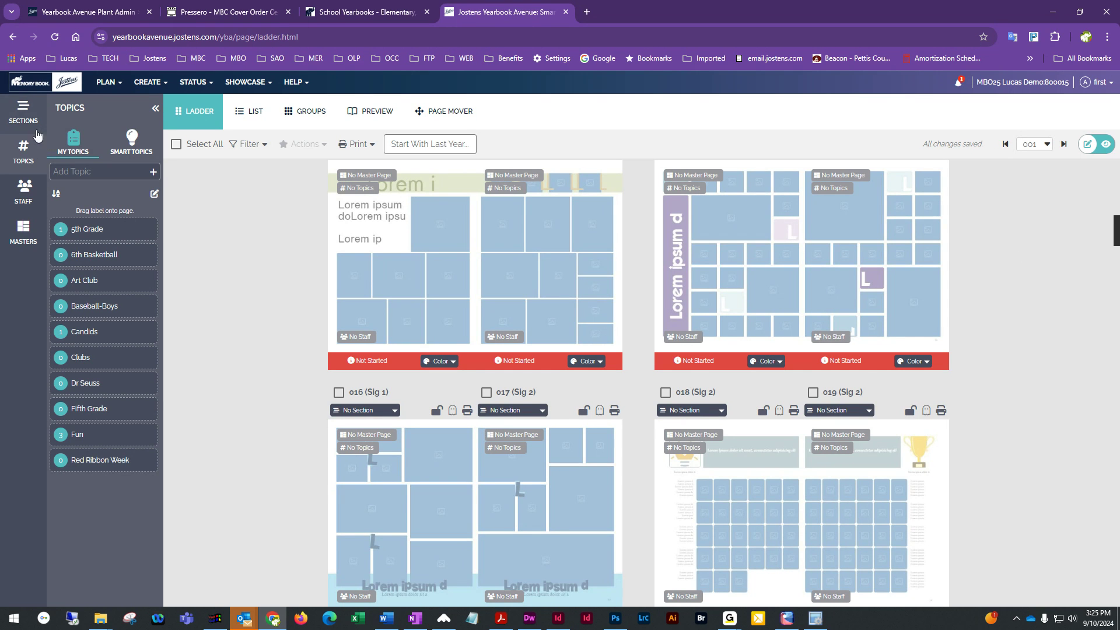
Add a section named AP, which appears at the top of the Sections list with 0 pages.
click(28, 107)
click(139, 146)
text(A)
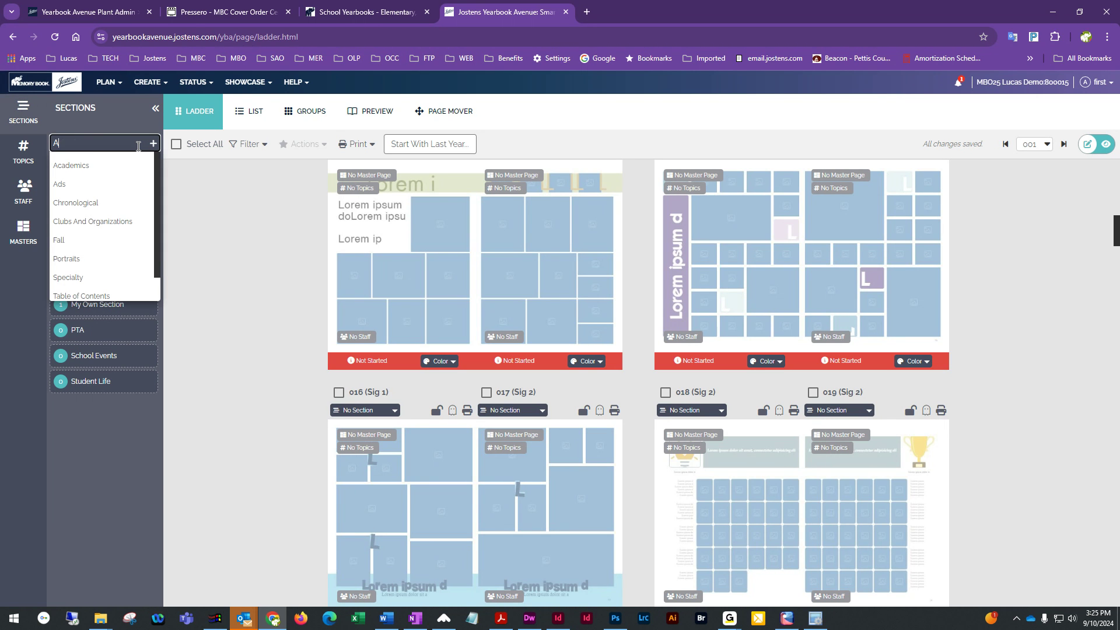
text(P)
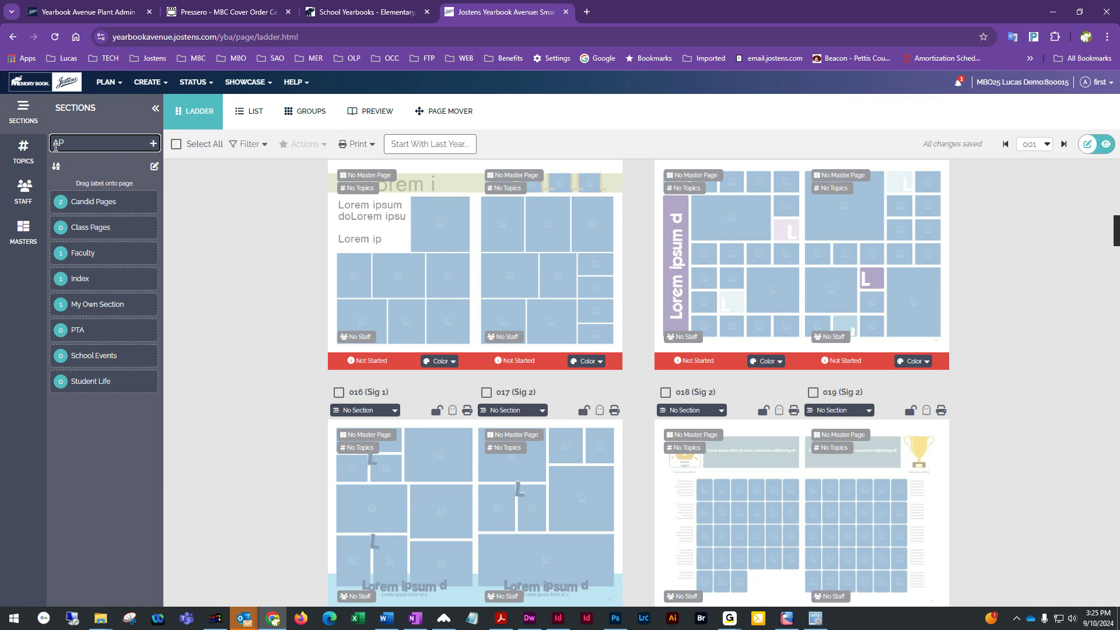
click(153, 143)
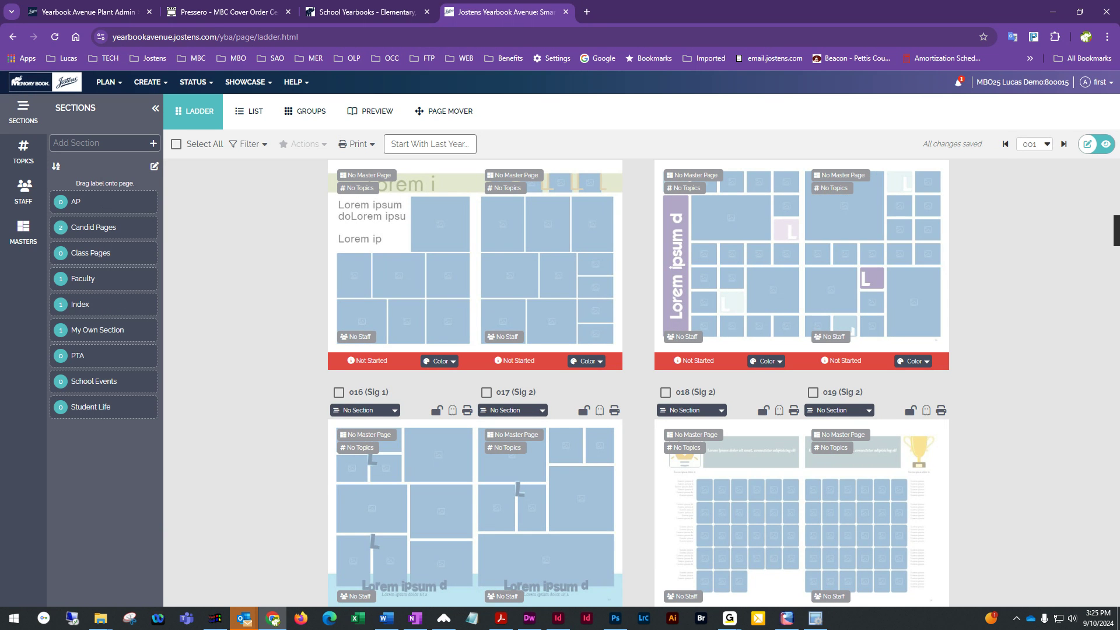
scroll(501, 345, up, 15)
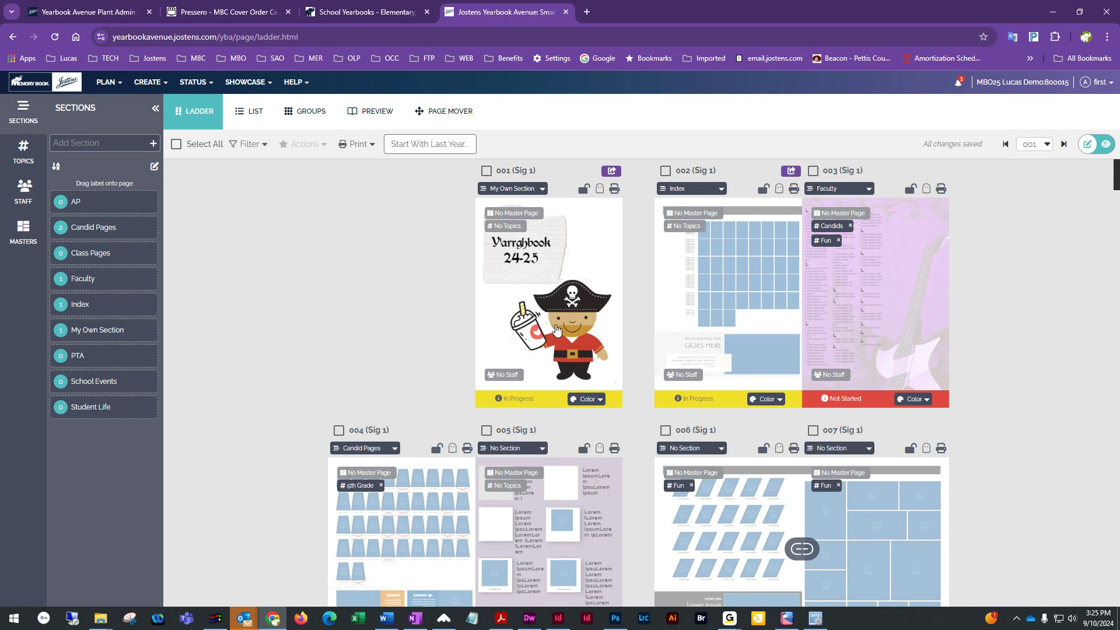
scroll(514, 443, down, 4)
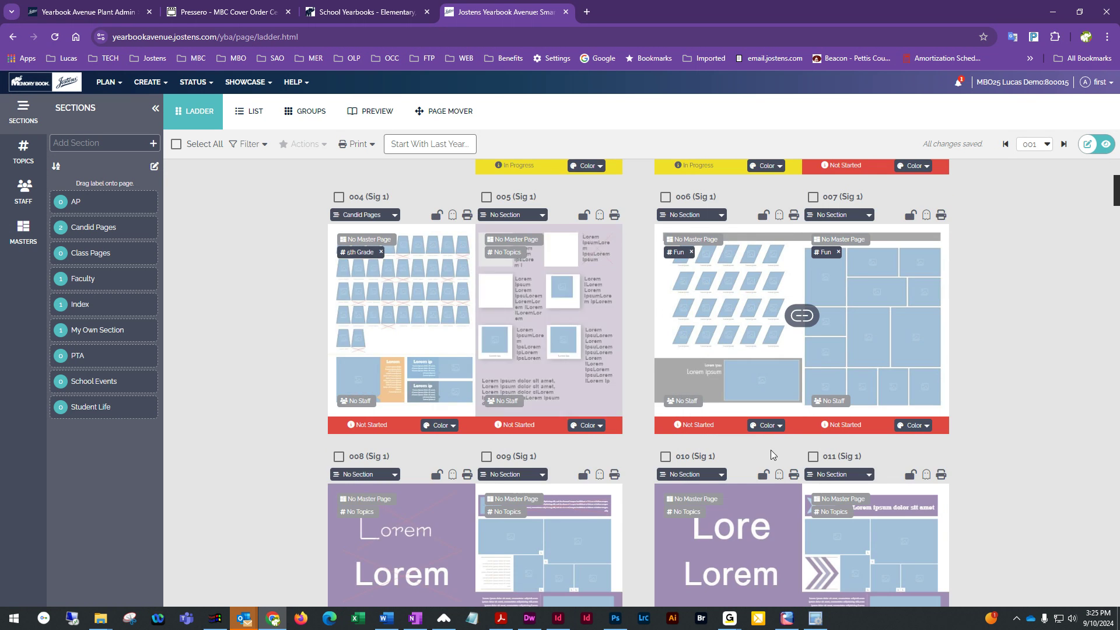
scroll(591, 340, down, 4)
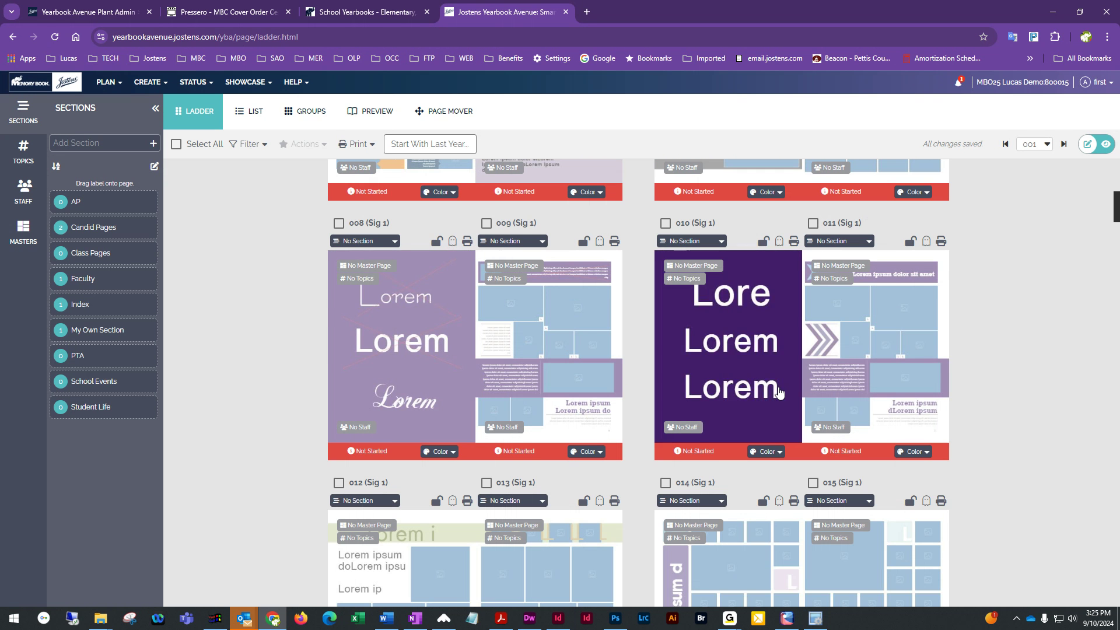
scroll(517, 390, down, 1)
scroll(517, 390, down, 9)
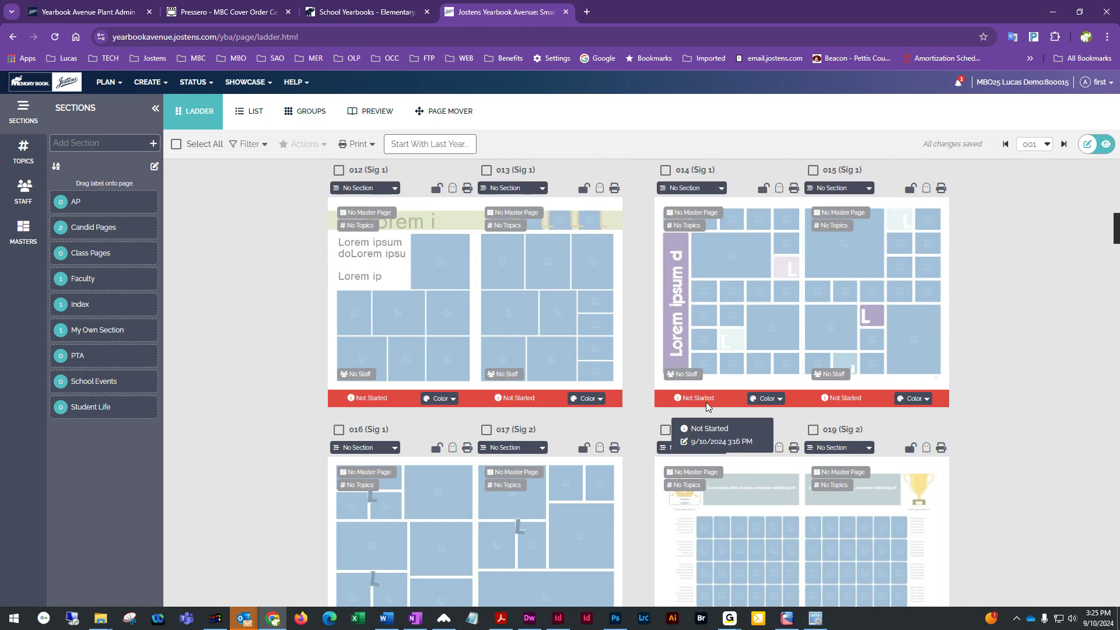
scroll(709, 419, down, 8)
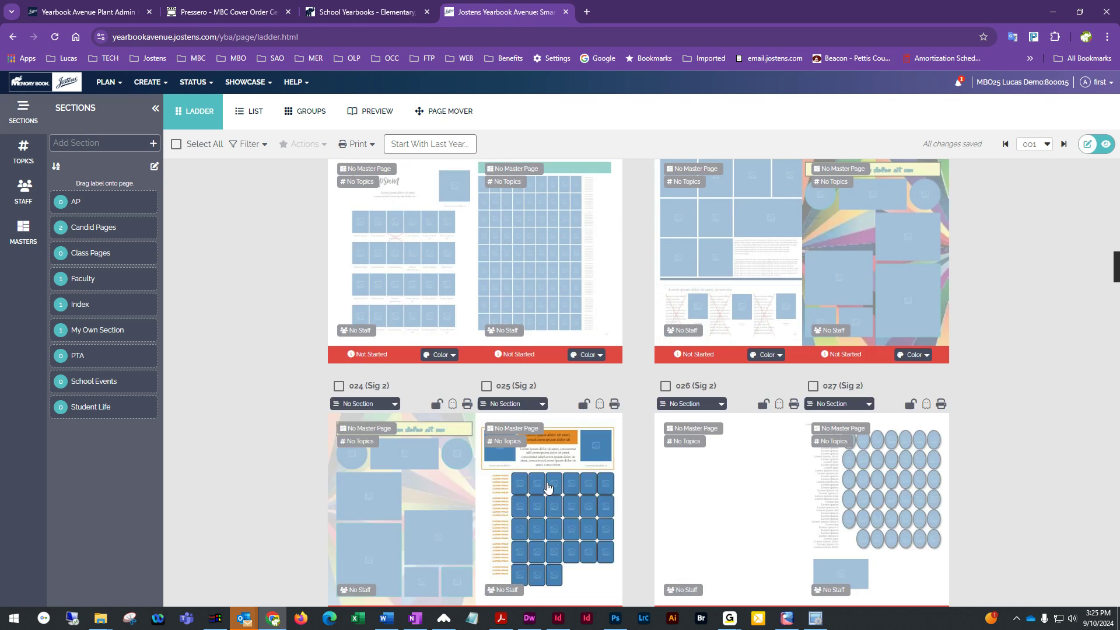
scroll(548, 487, down, 2)
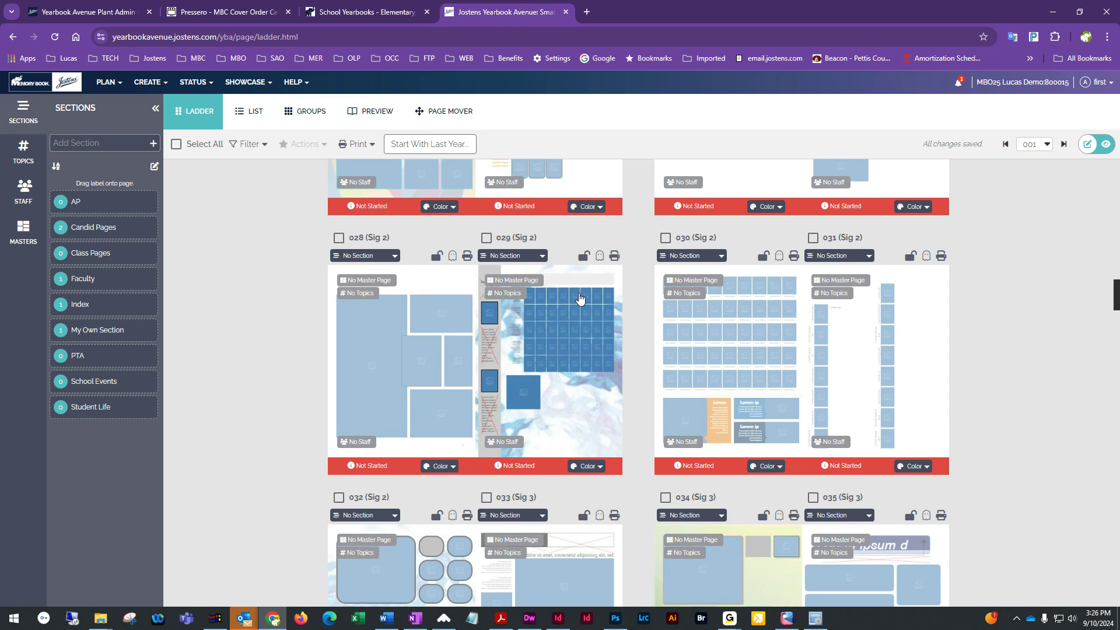
scroll(575, 302, up, 15)
scroll(552, 324, up, 10)
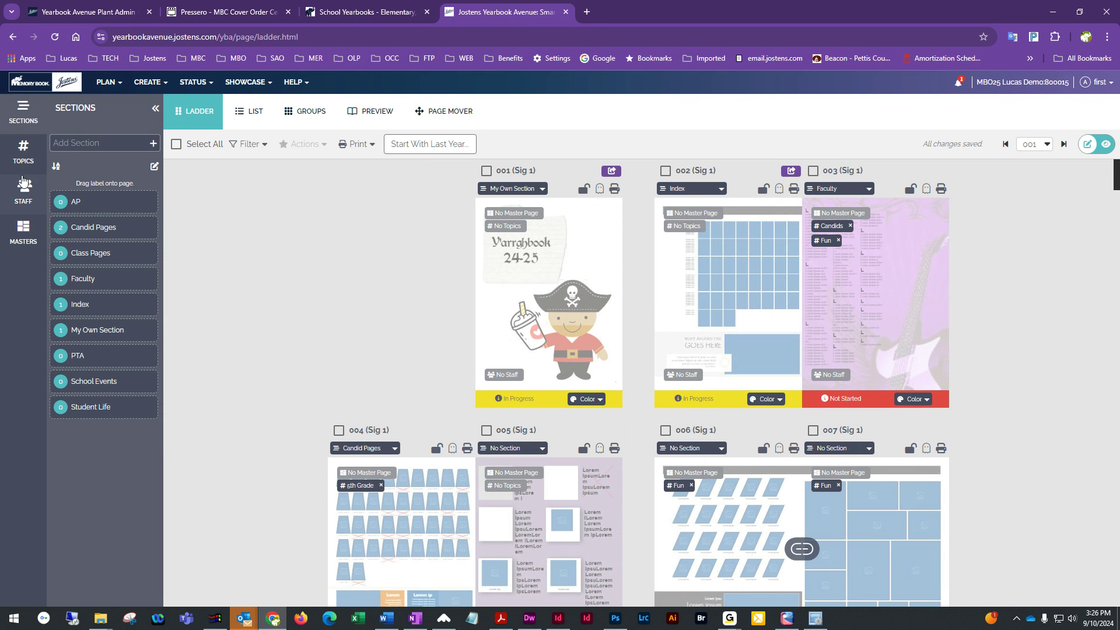
In the Staff panel, drag one staff member onto page 002 and another onto page 003.
click(27, 196)
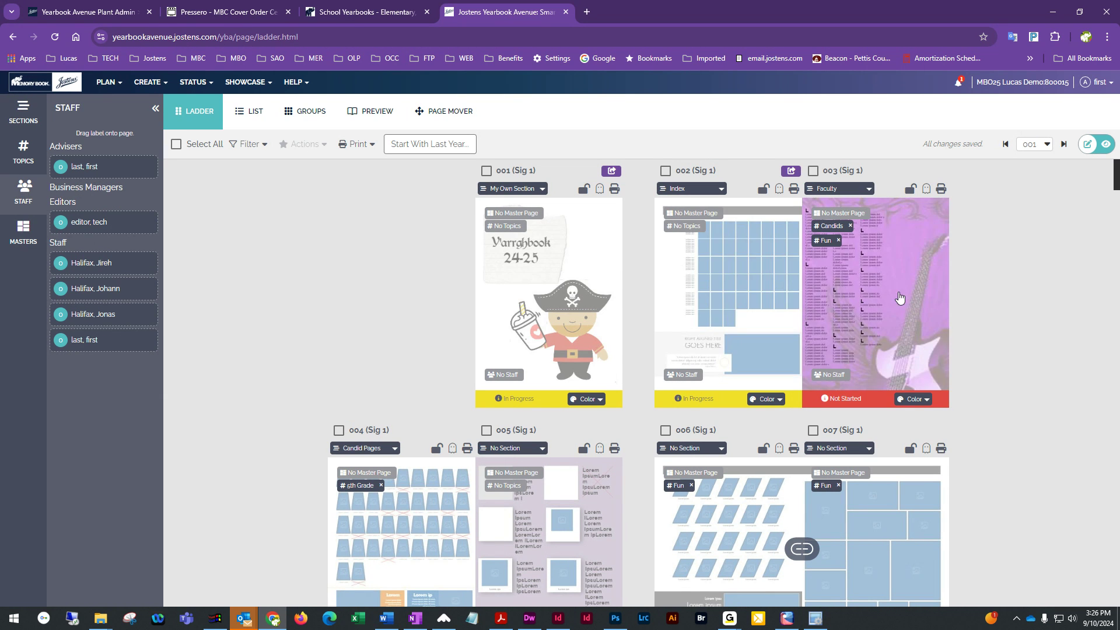
scroll(387, 402, down, 1)
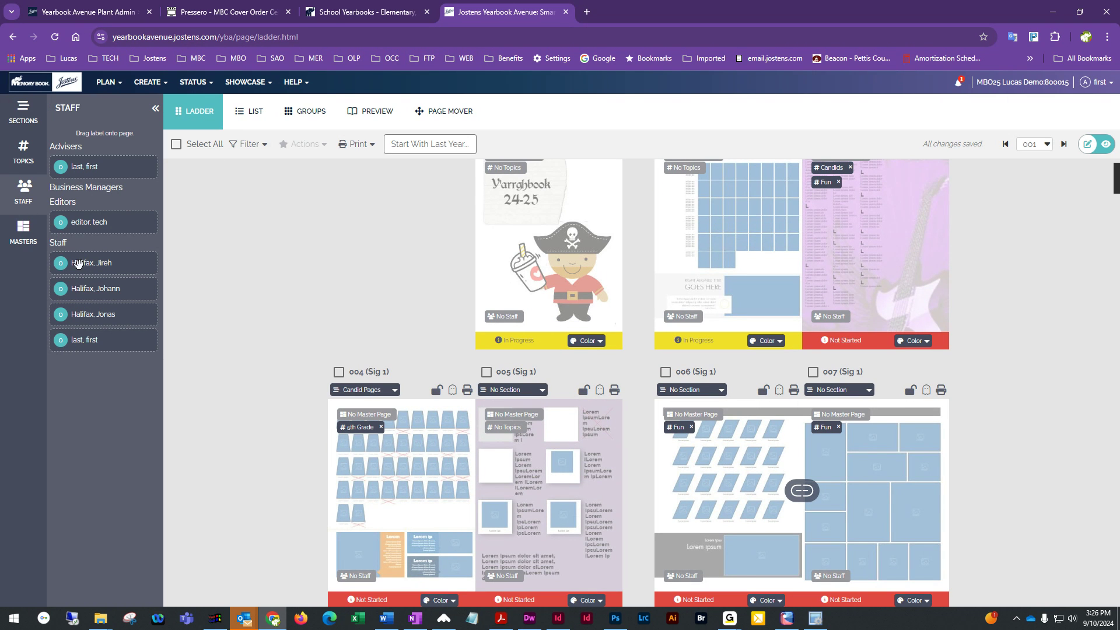
drag(77, 264, 712, 289)
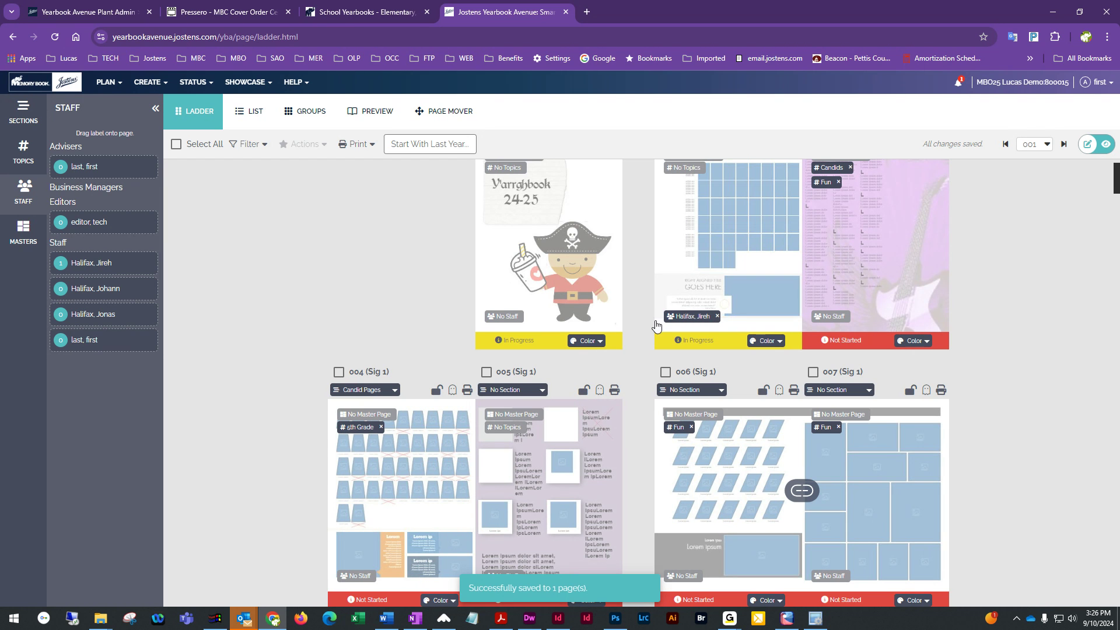
drag(79, 315, 862, 309)
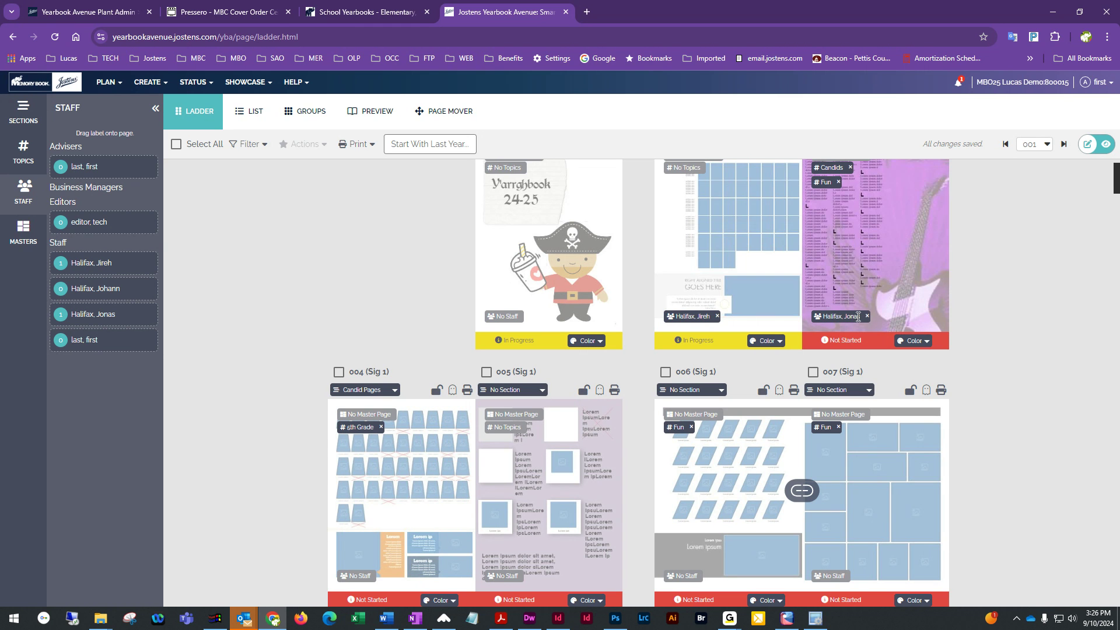
scroll(699, 325, up, 1)
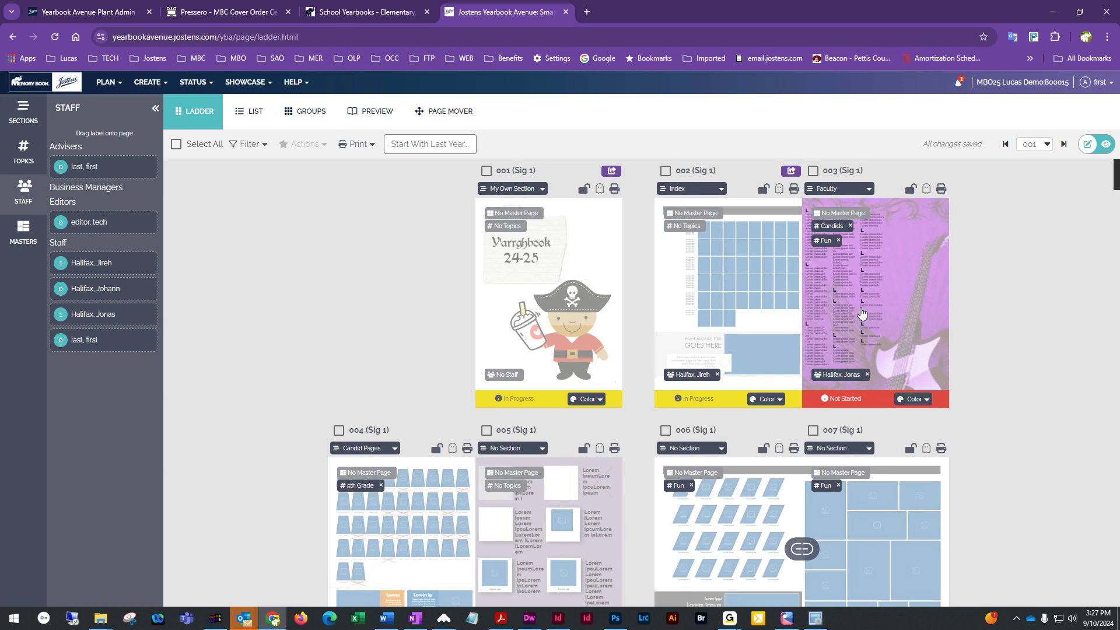
scroll(762, 276, down, 3)
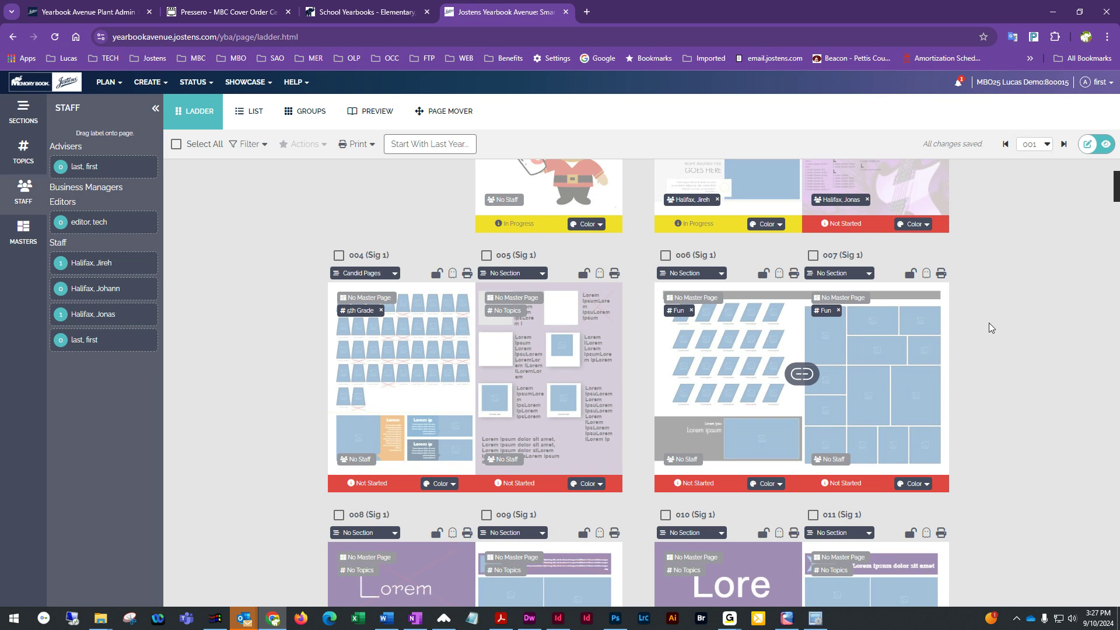
scroll(758, 373, up, 3)
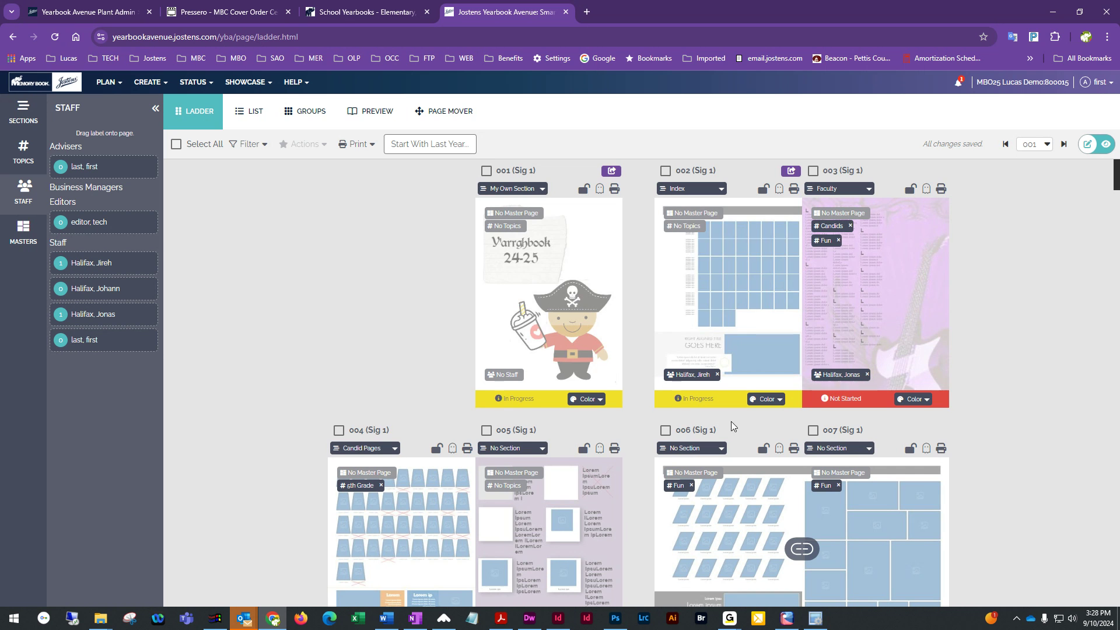
scroll(264, 444, down, 3)
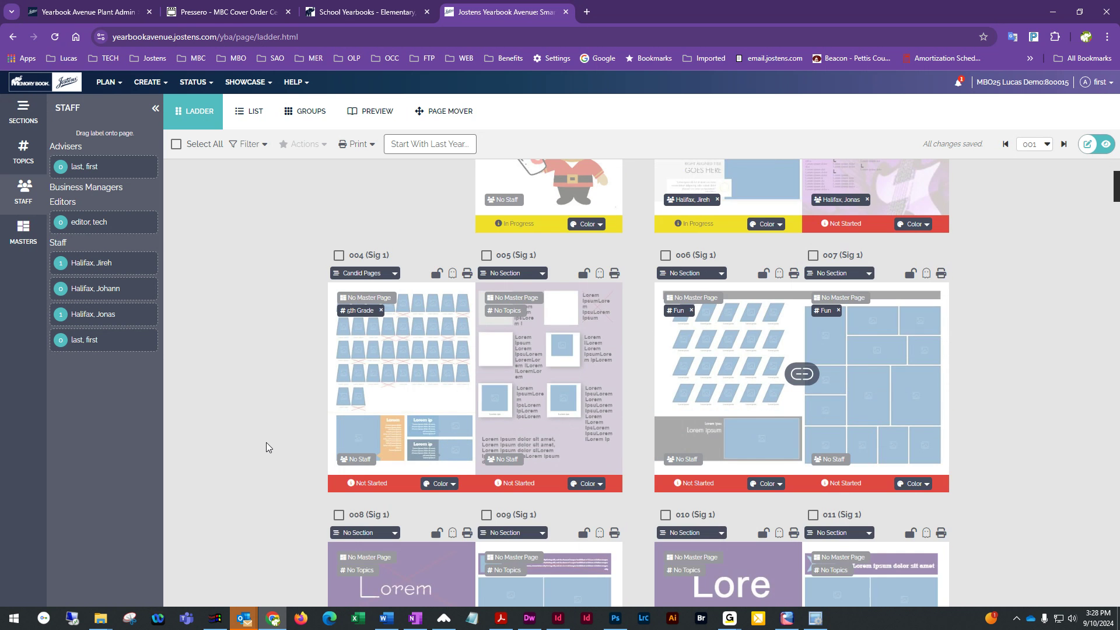
scroll(266, 443, up, 3)
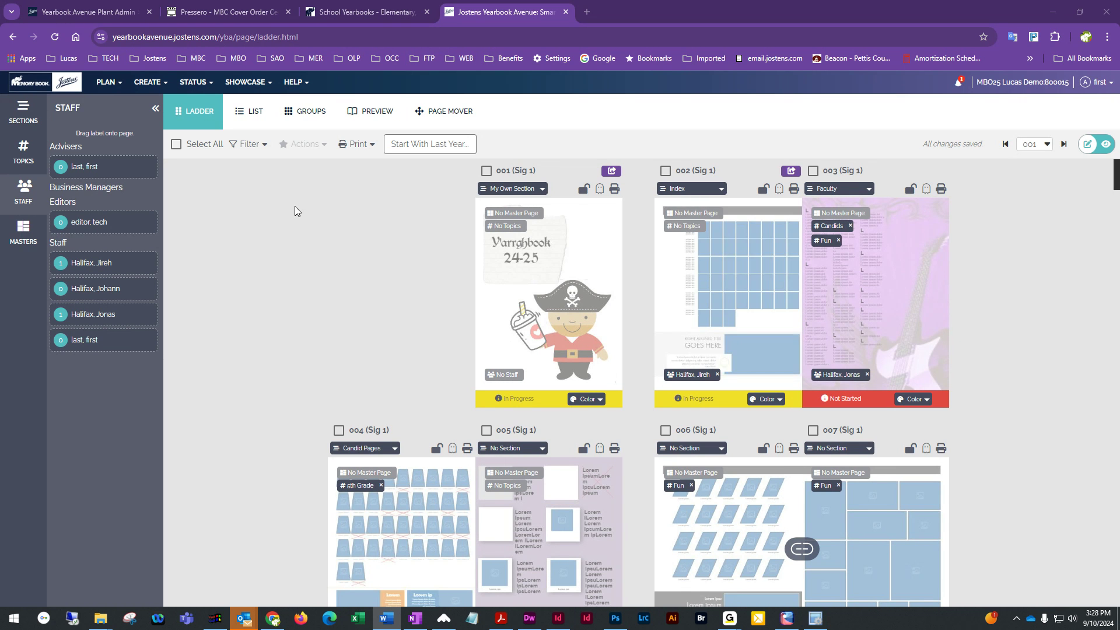
Open the Design Options Fonts page from PLAN, showing 19 active AYT fonts.
click(110, 85)
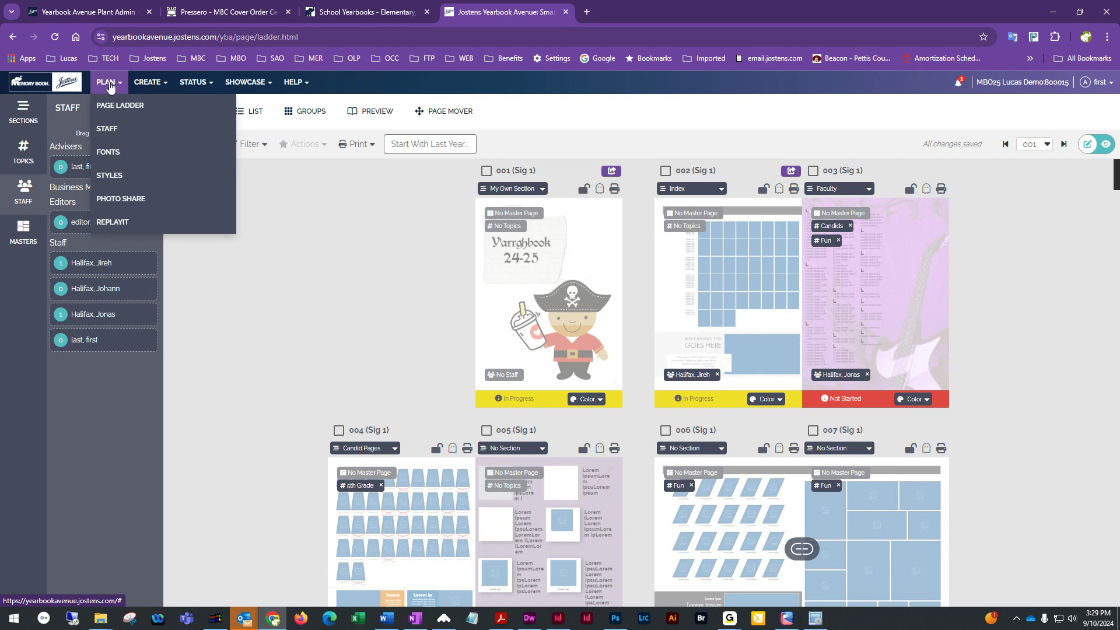
click(107, 154)
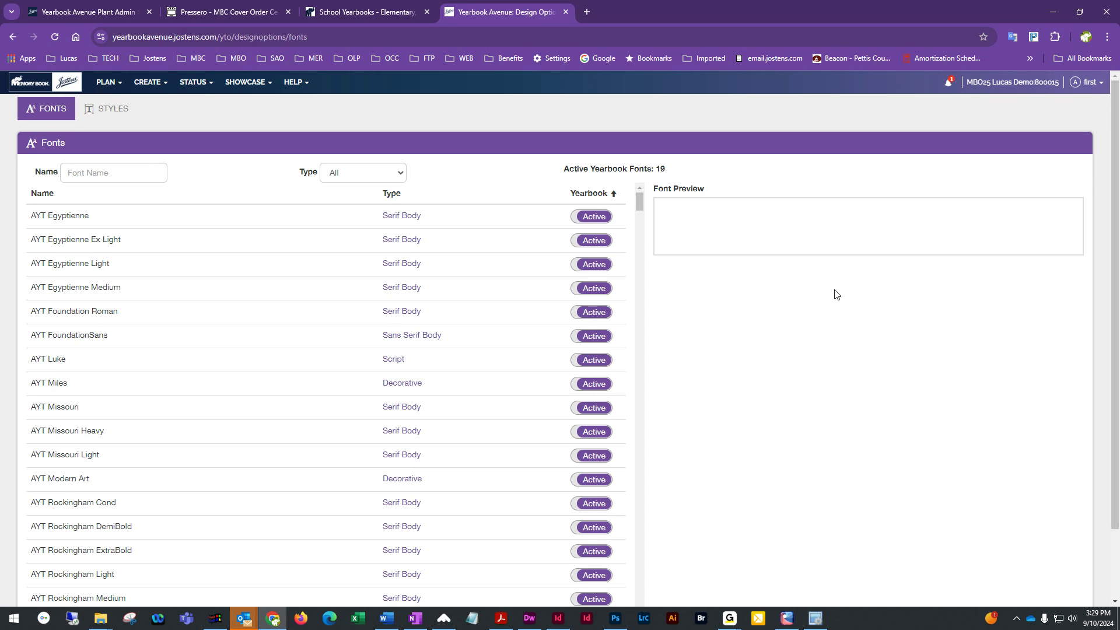
Preview and activate AYT Centrum Bold, AYT Centrum Light and AYT Cecil, bringing active fonts to 22.
scroll(343, 346, down, 8)
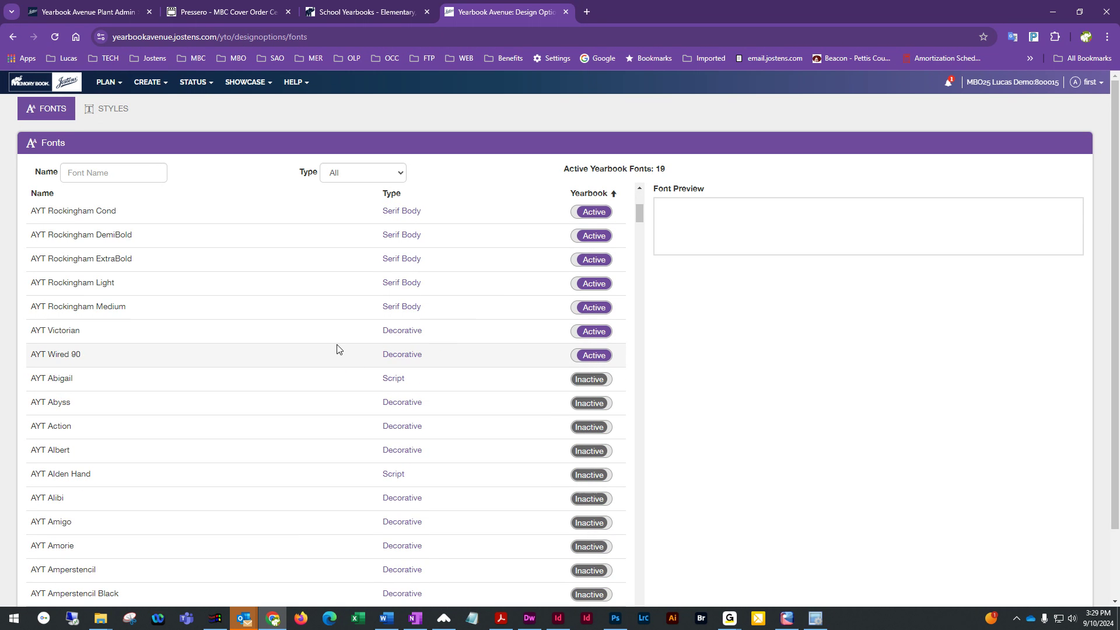
scroll(339, 349, down, 20)
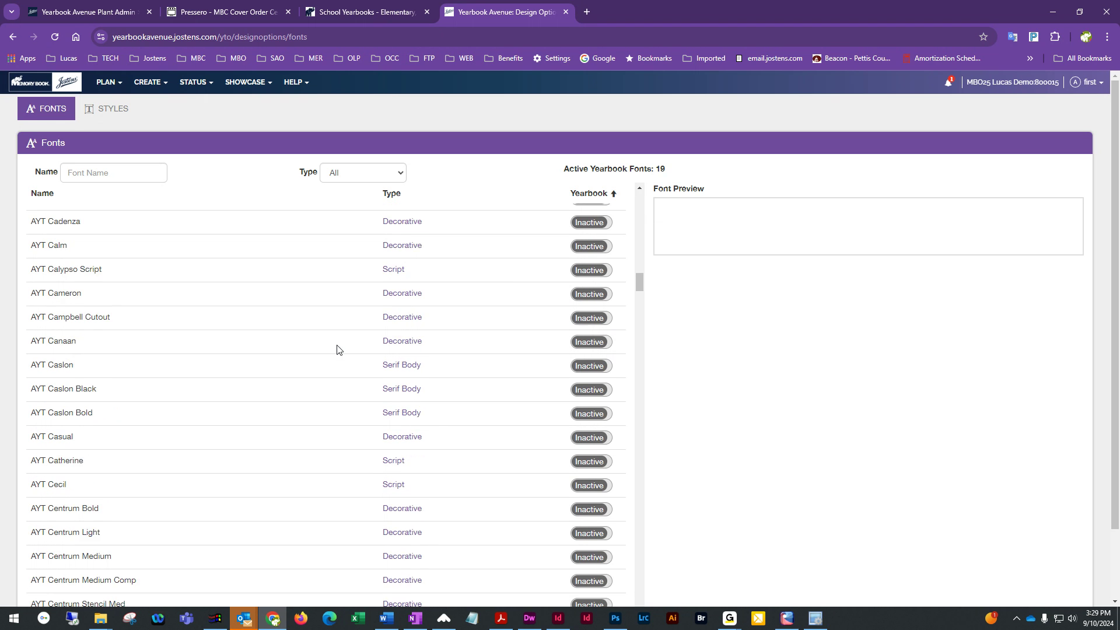
click(249, 313)
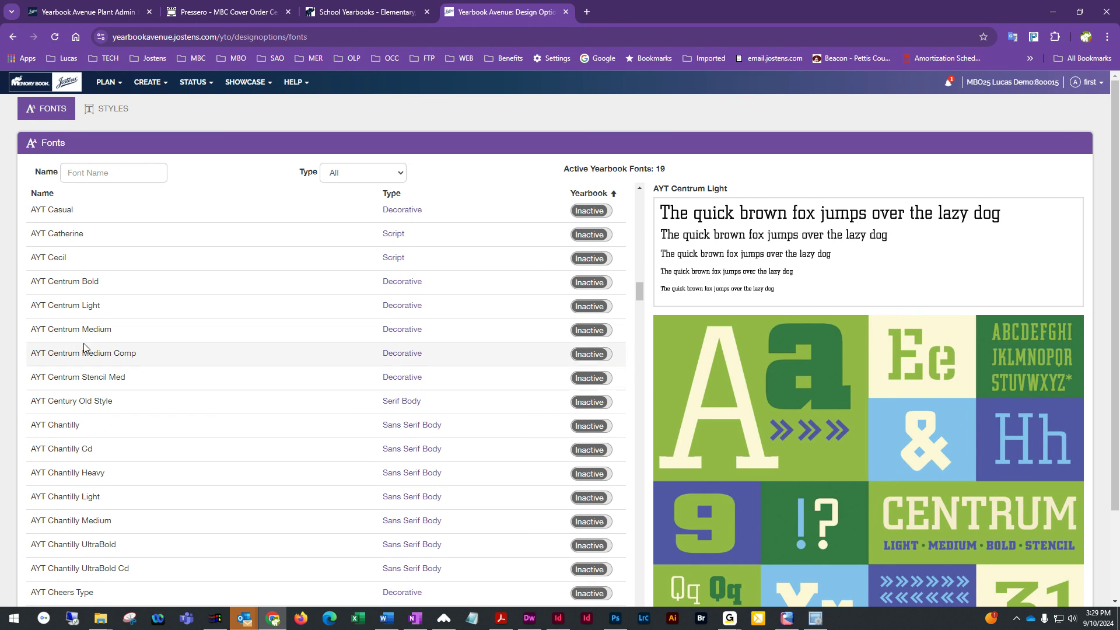
click(143, 282)
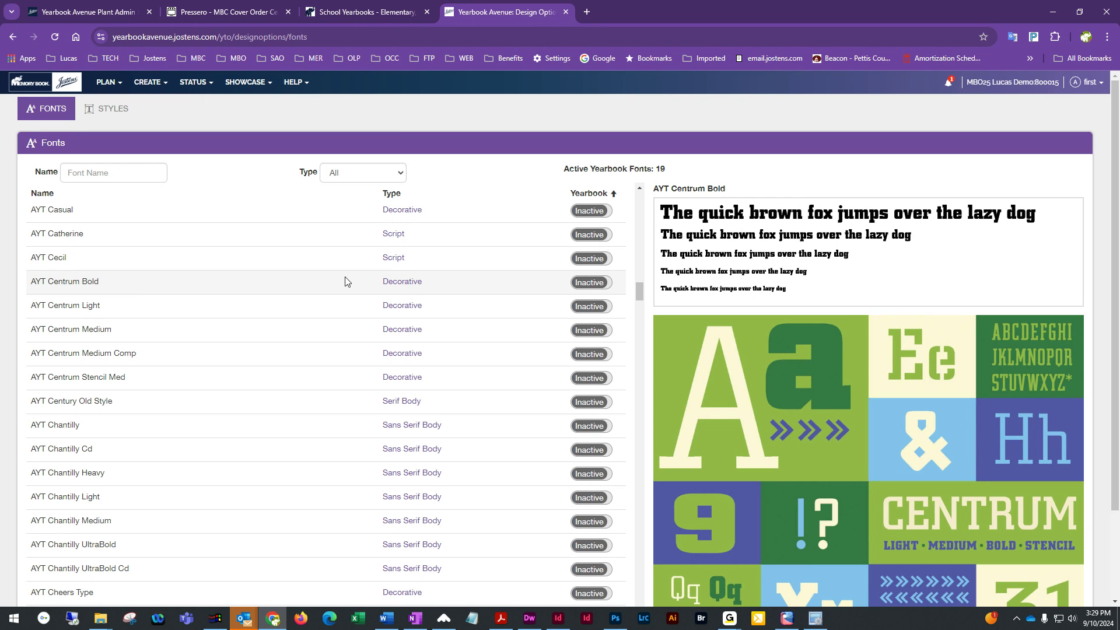
click(590, 283)
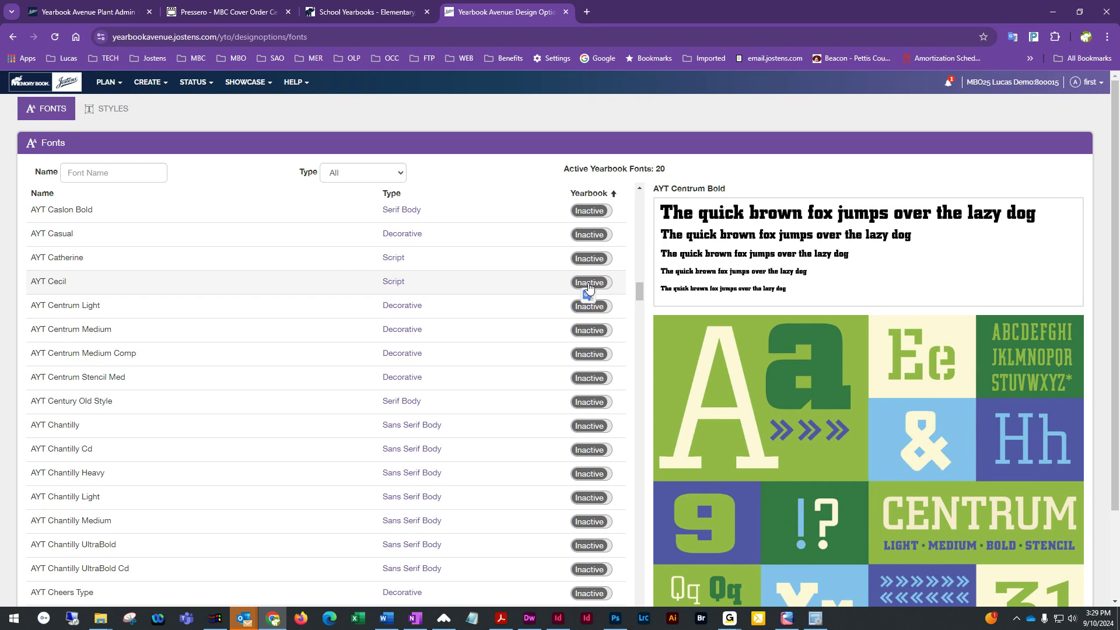
click(591, 304)
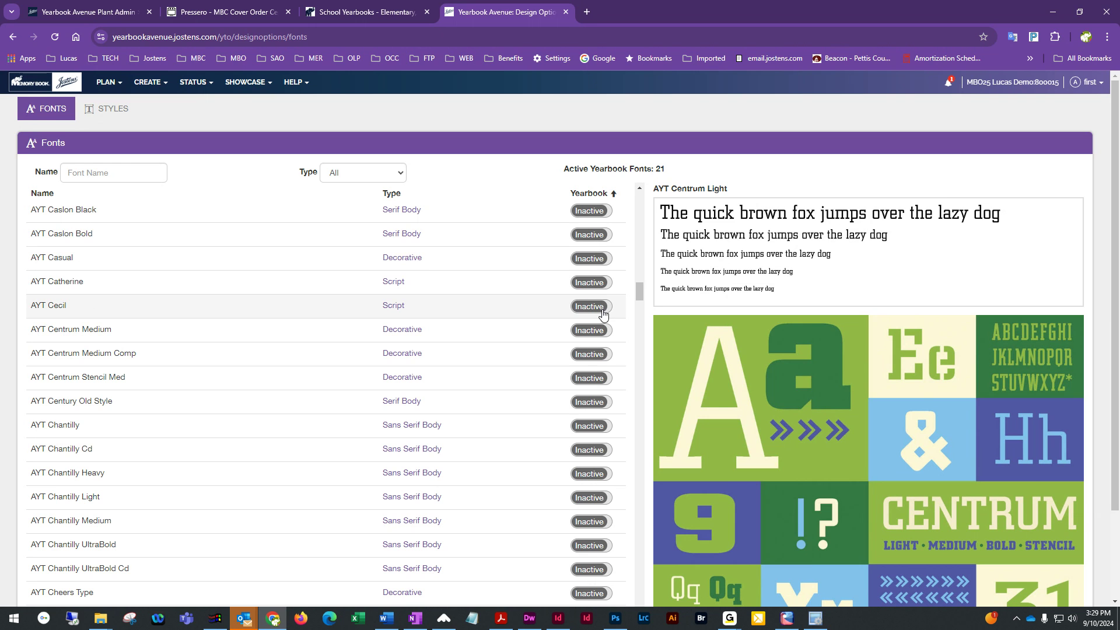
click(585, 311)
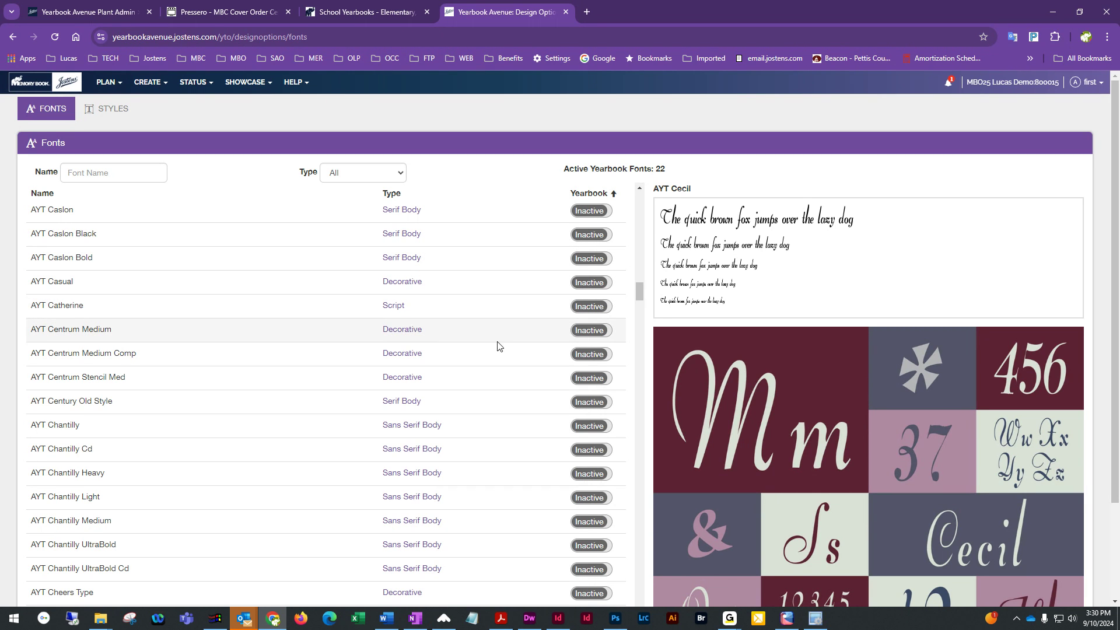
Check the 22 active fonts, from AYT Cecil through AYT Wired 90, then open the Type filter.
scroll(490, 349, up, 20)
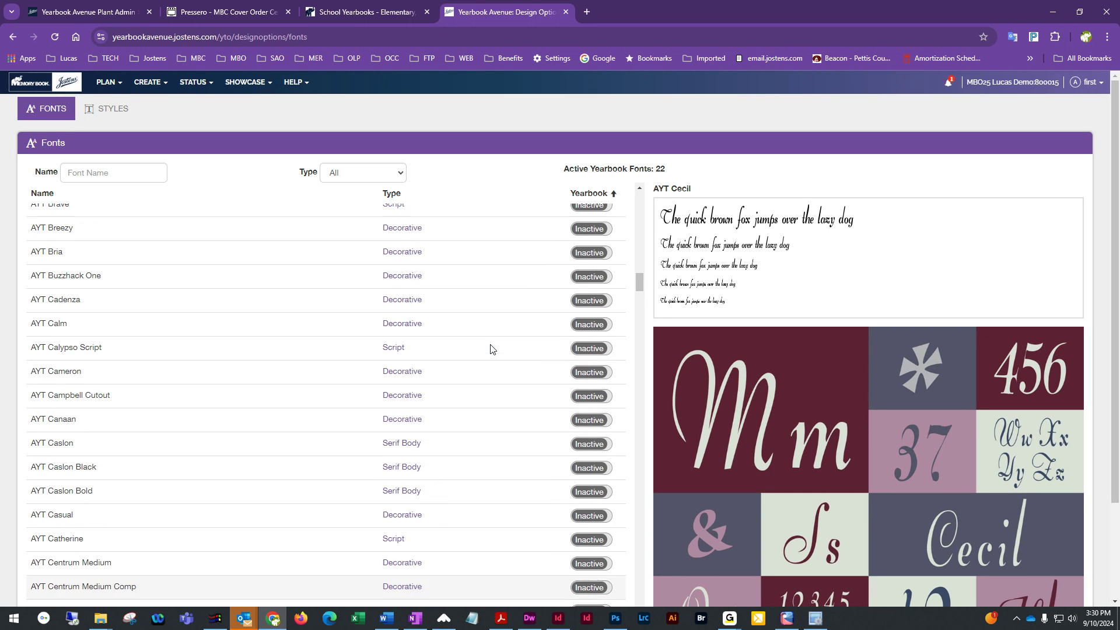
scroll(491, 349, up, 20)
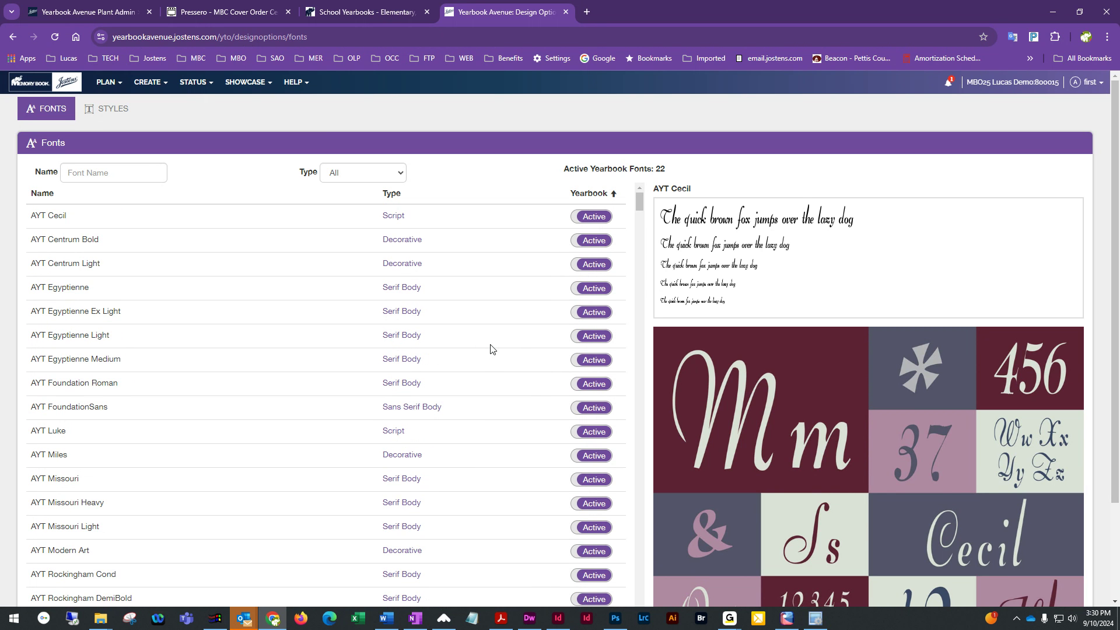
scroll(488, 363, down, 6)
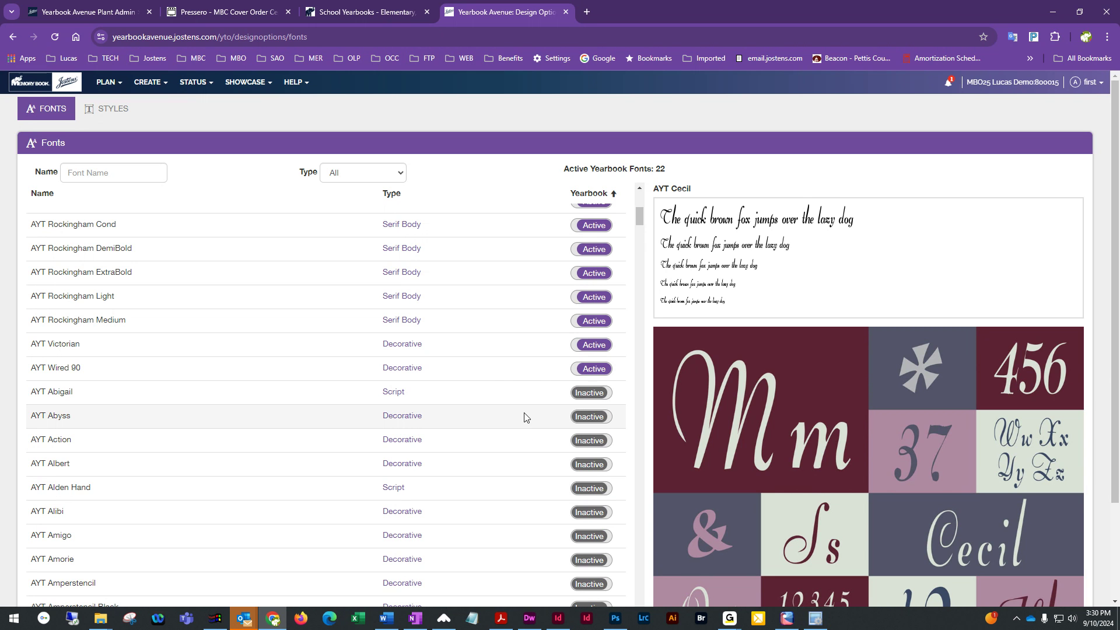
scroll(522, 413, up, 6)
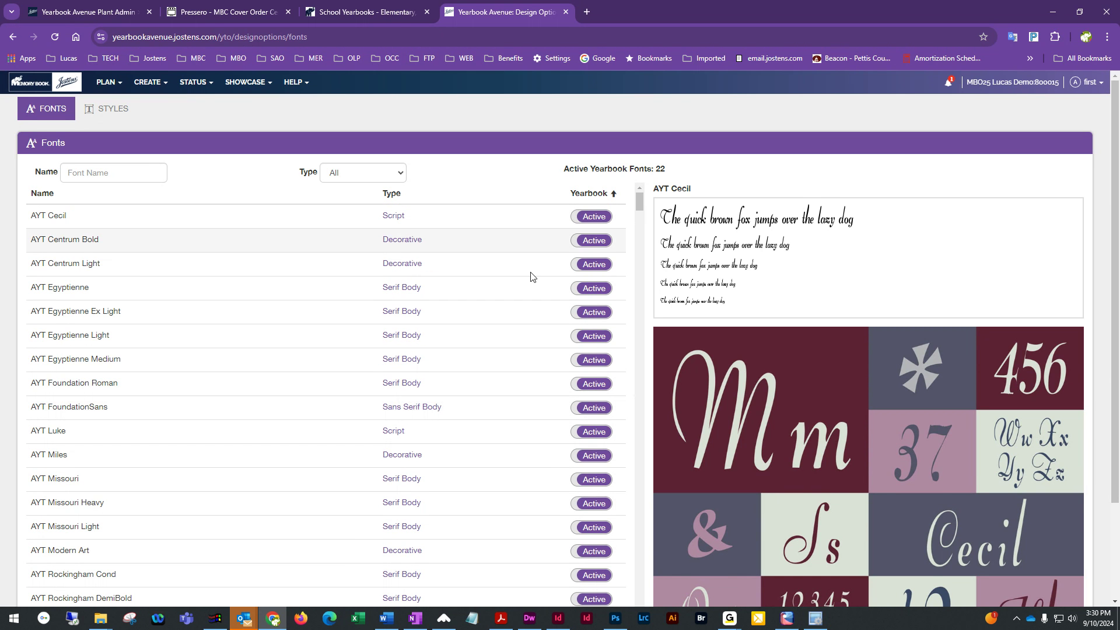
scroll(528, 502, down, 6)
scroll(522, 496, up, 6)
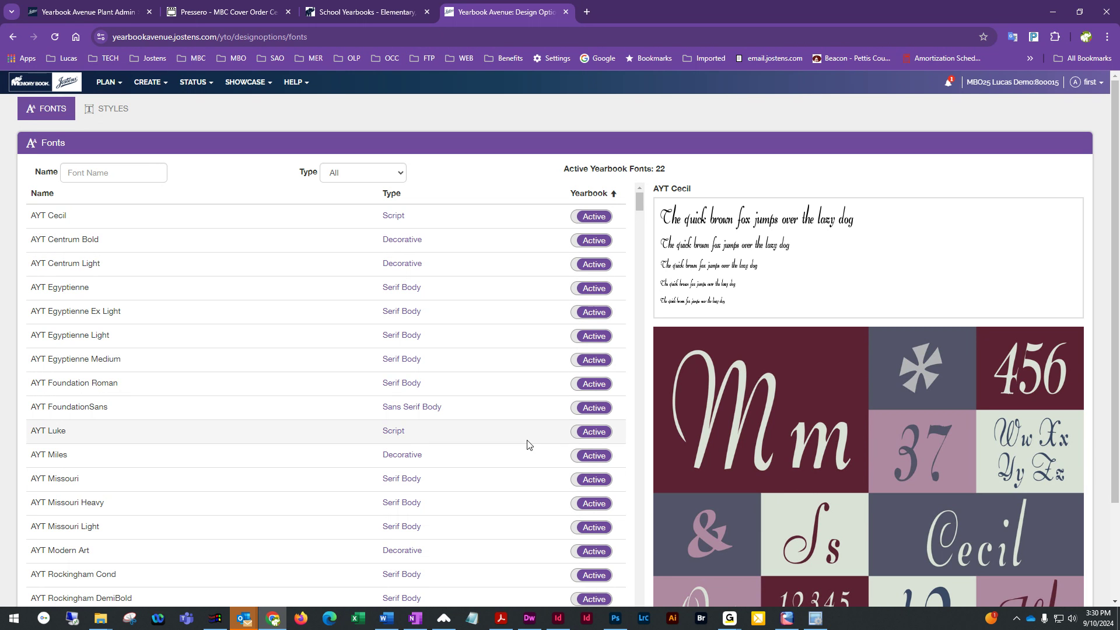
scroll(528, 442, down, 1)
scroll(522, 415, down, 9)
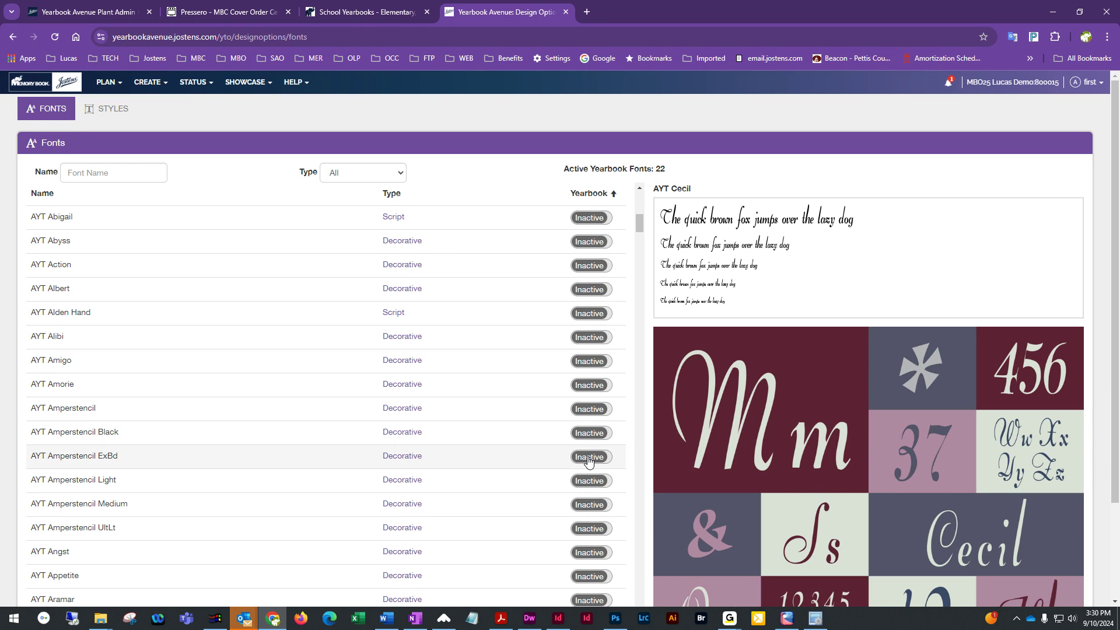
scroll(588, 461, up, 9)
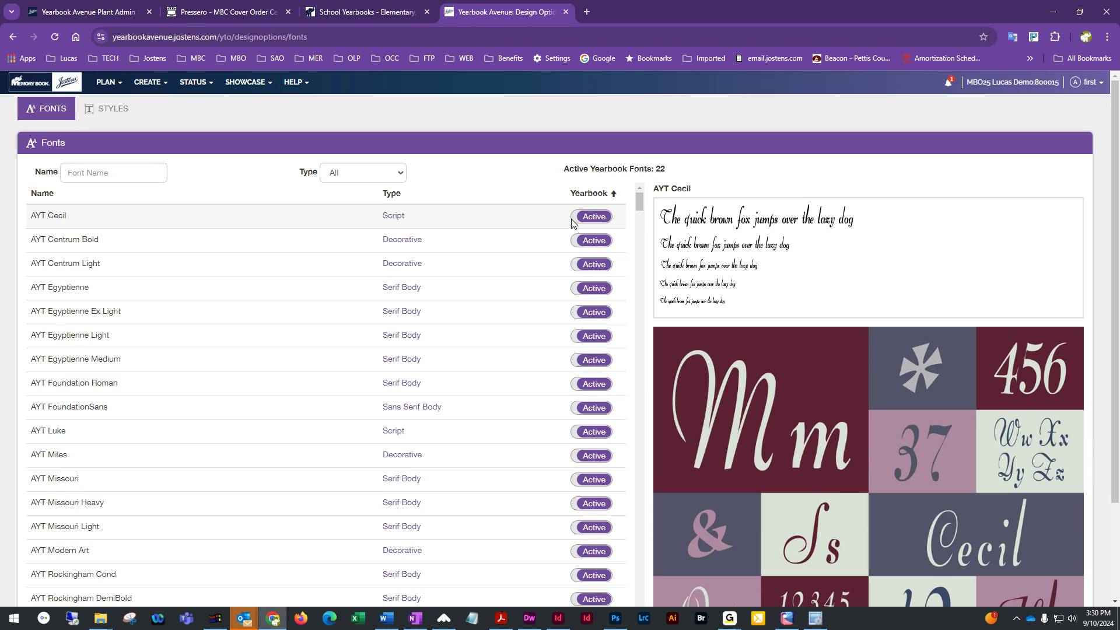
scroll(592, 514, down, 1)
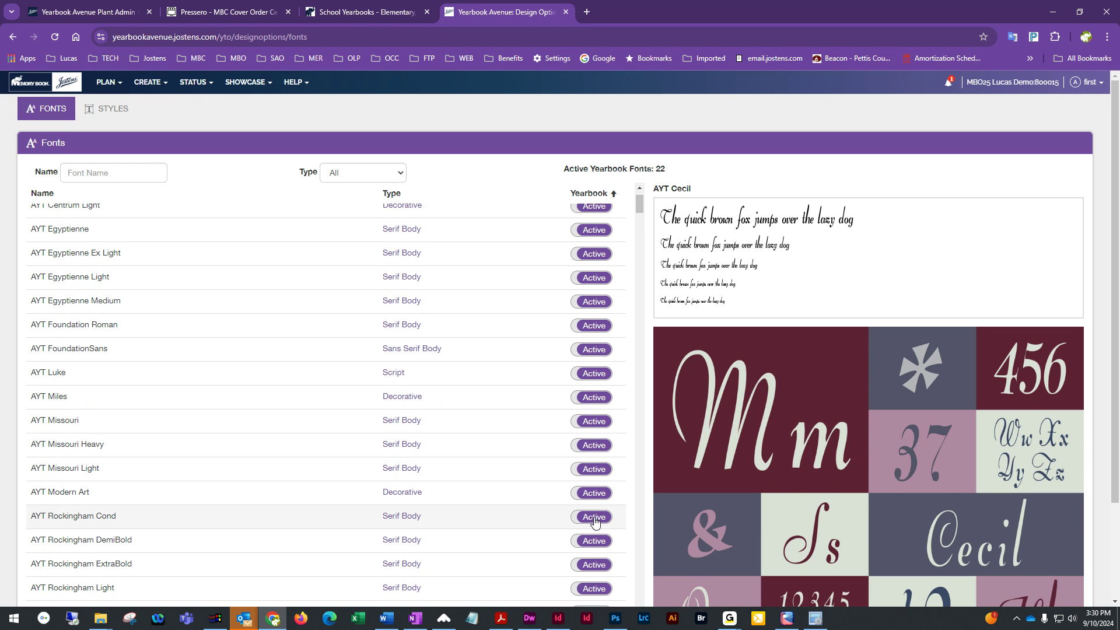
scroll(598, 367, down, 3)
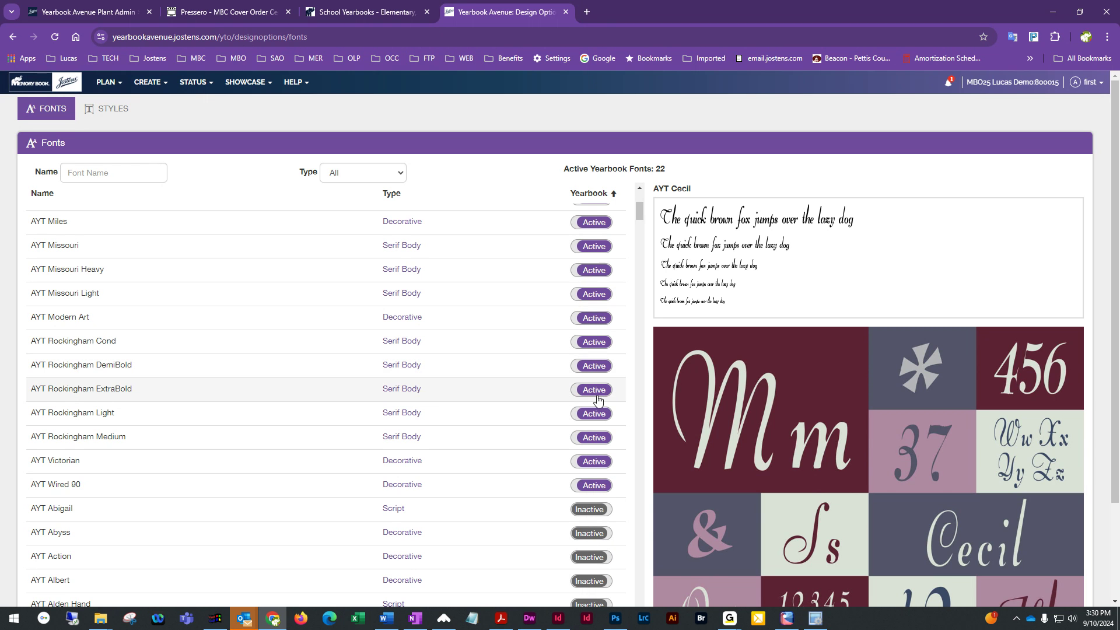
scroll(300, 395, up, 3)
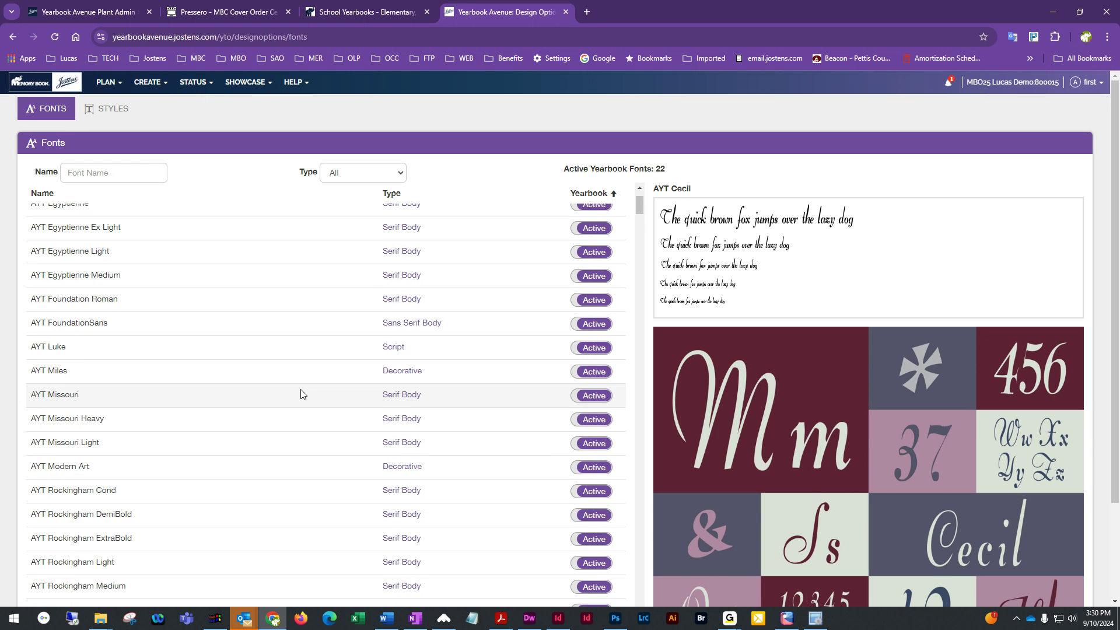
scroll(300, 394, up, 2)
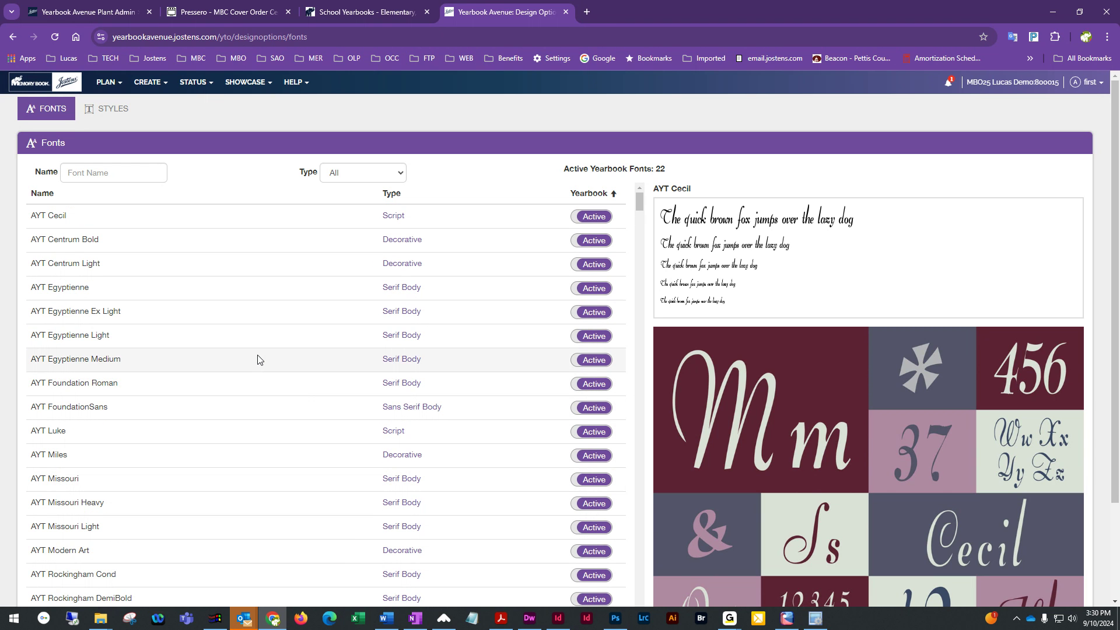
click(358, 174)
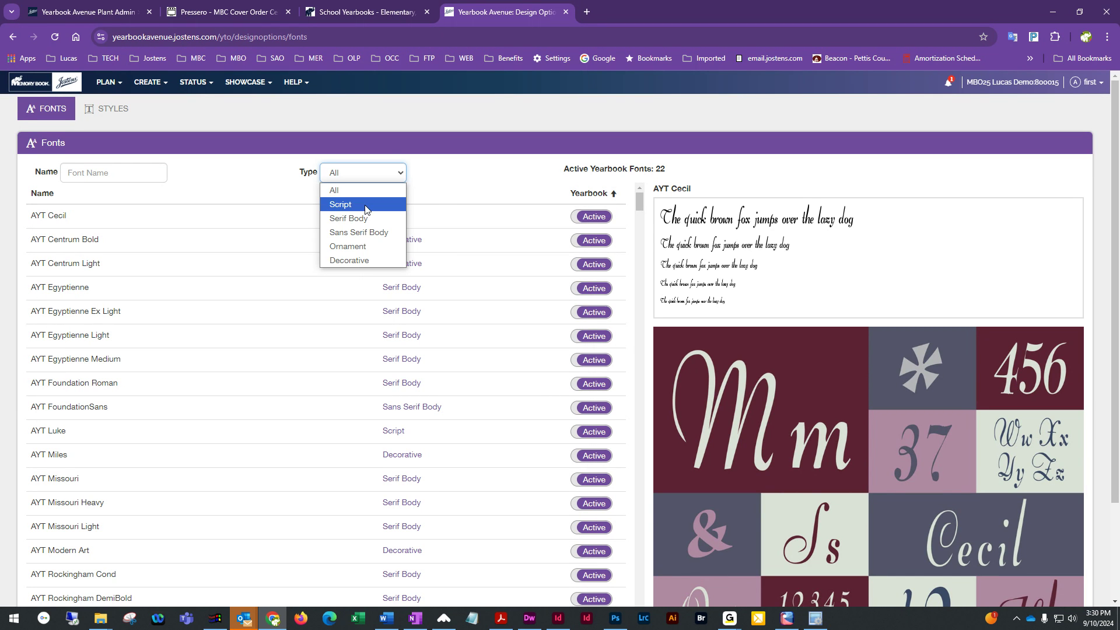
Filter to Serif Body and then Sans Serif Body fonts, previewing AYT Egyptienne and AYT Avalon.
click(361, 172)
click(359, 170)
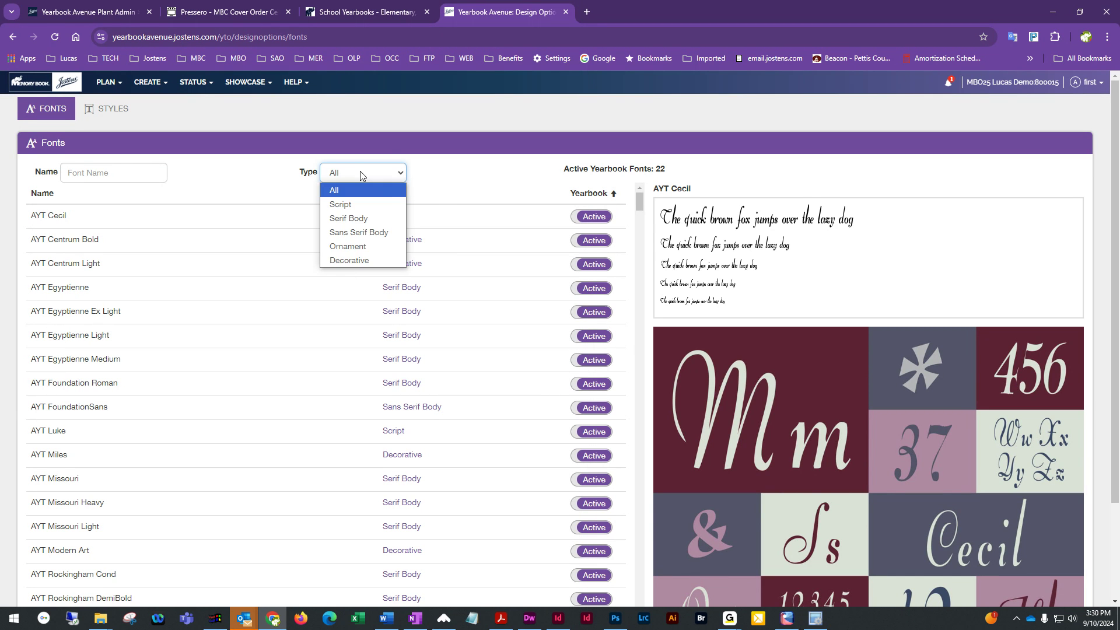
click(371, 219)
click(333, 223)
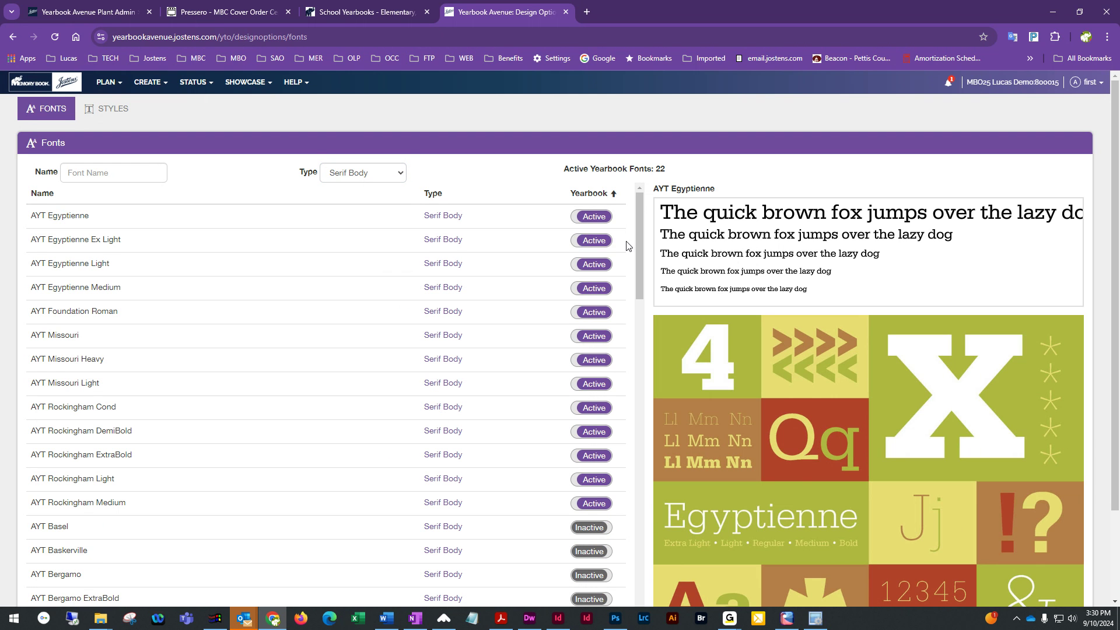
click(378, 178)
click(364, 230)
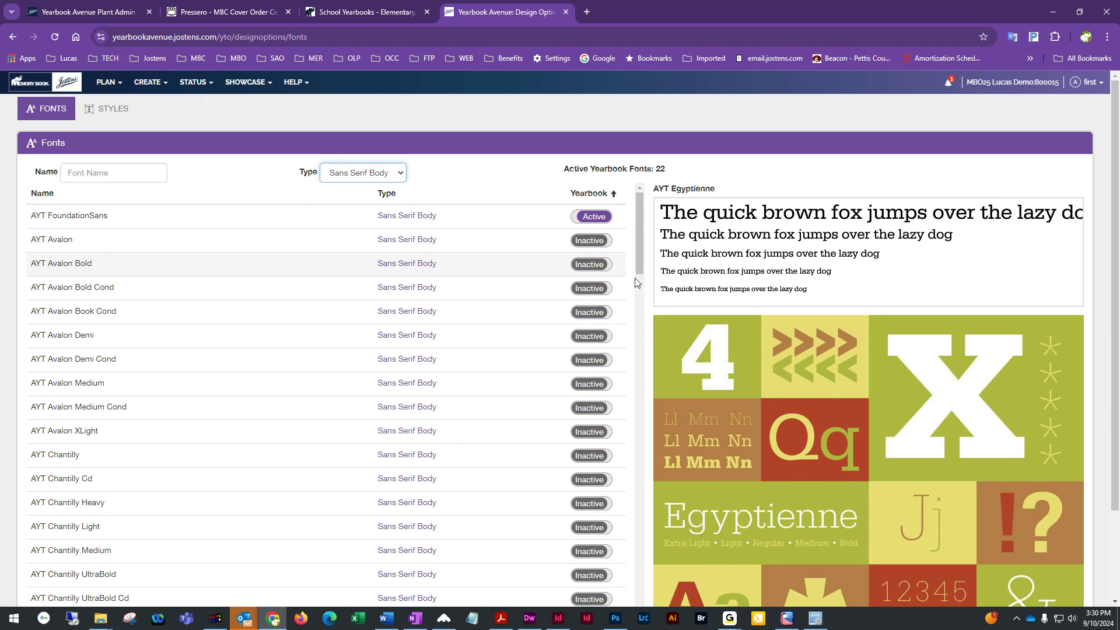
click(256, 248)
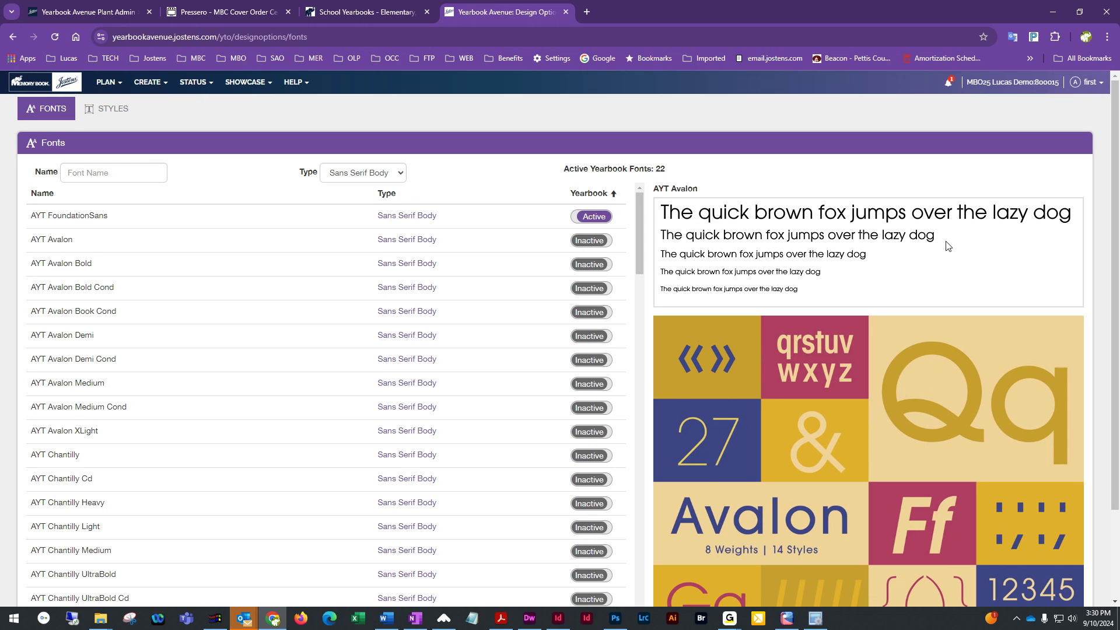
Filter to Ornament fonts to preview AYT Symbol, then show only Decorative fonts.
click(347, 174)
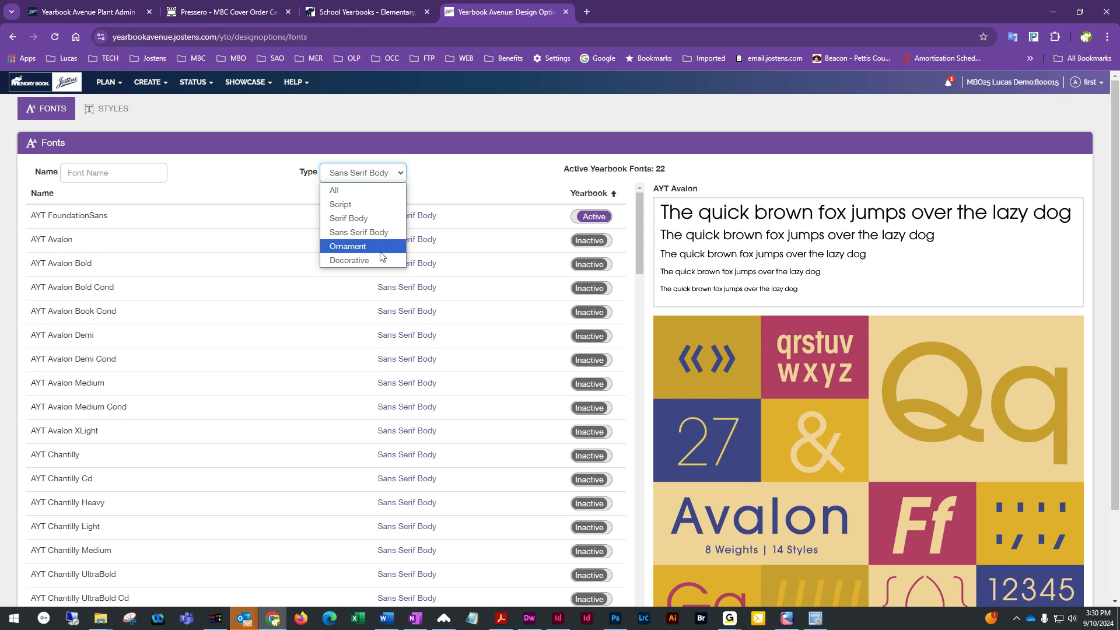
click(343, 246)
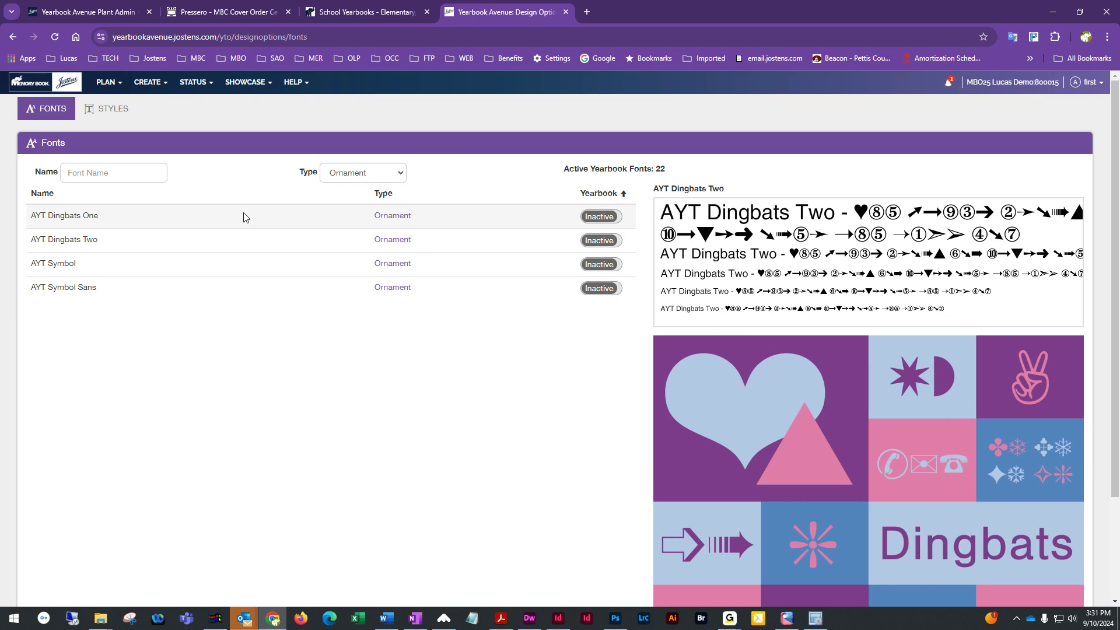
click(140, 268)
click(362, 177)
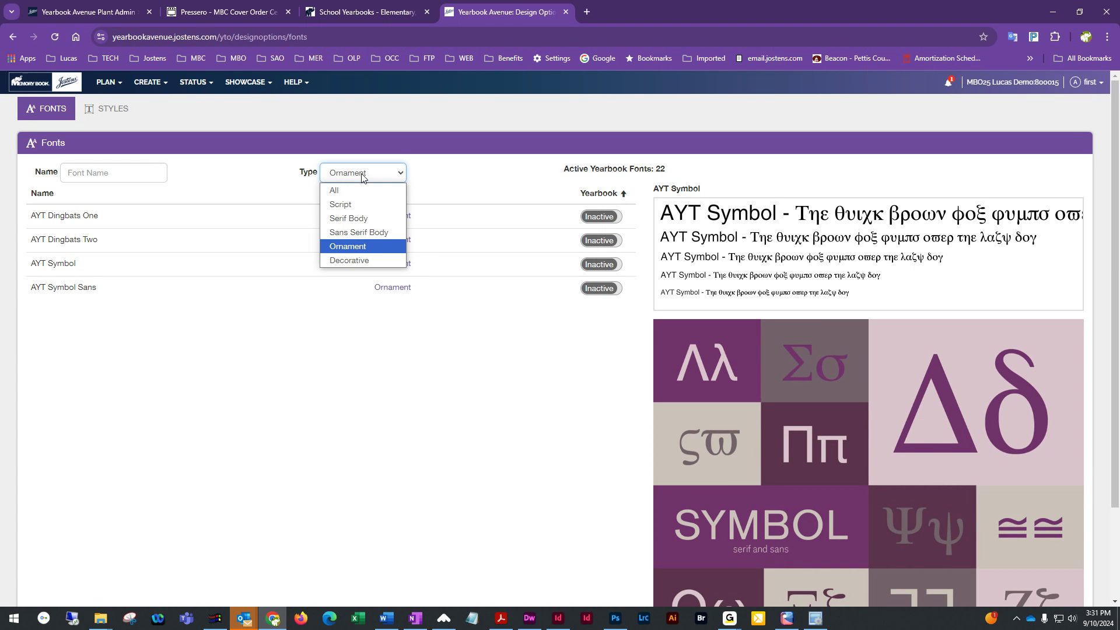
click(351, 260)
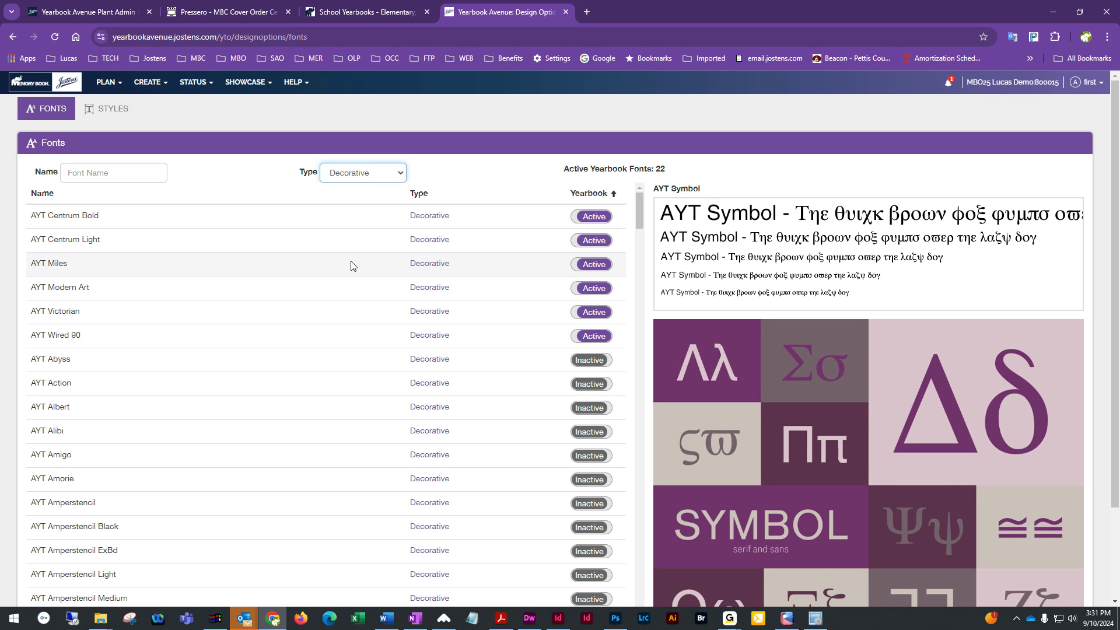
Preview AYT Miles, Wired 90, Abyss, Action, Amperstencil Light and Medium, and Angst.
click(347, 265)
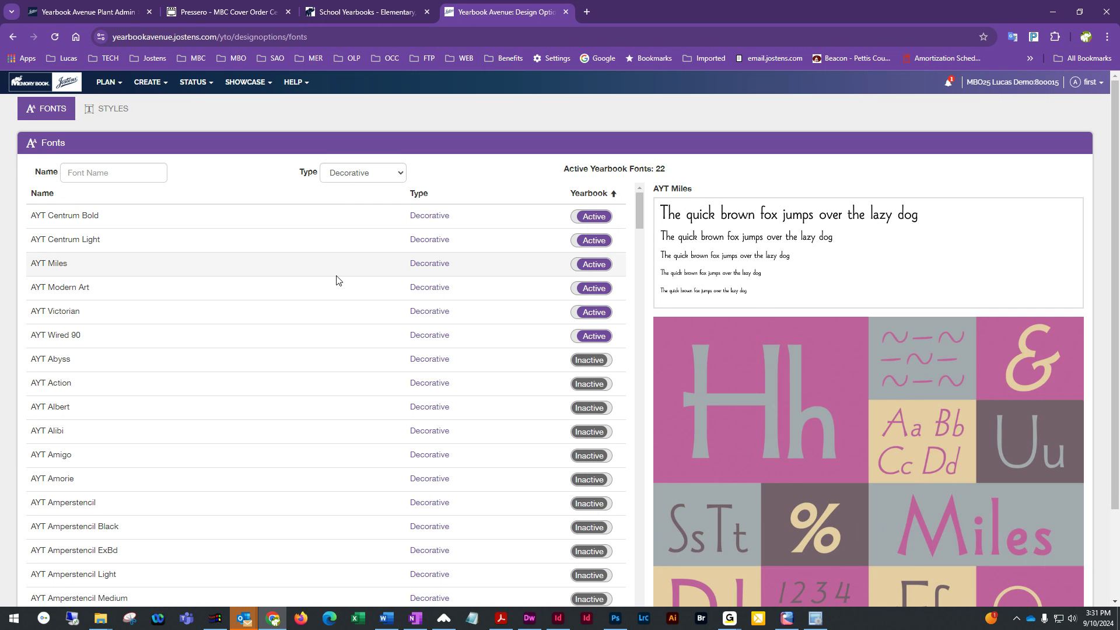
click(337, 333)
click(348, 355)
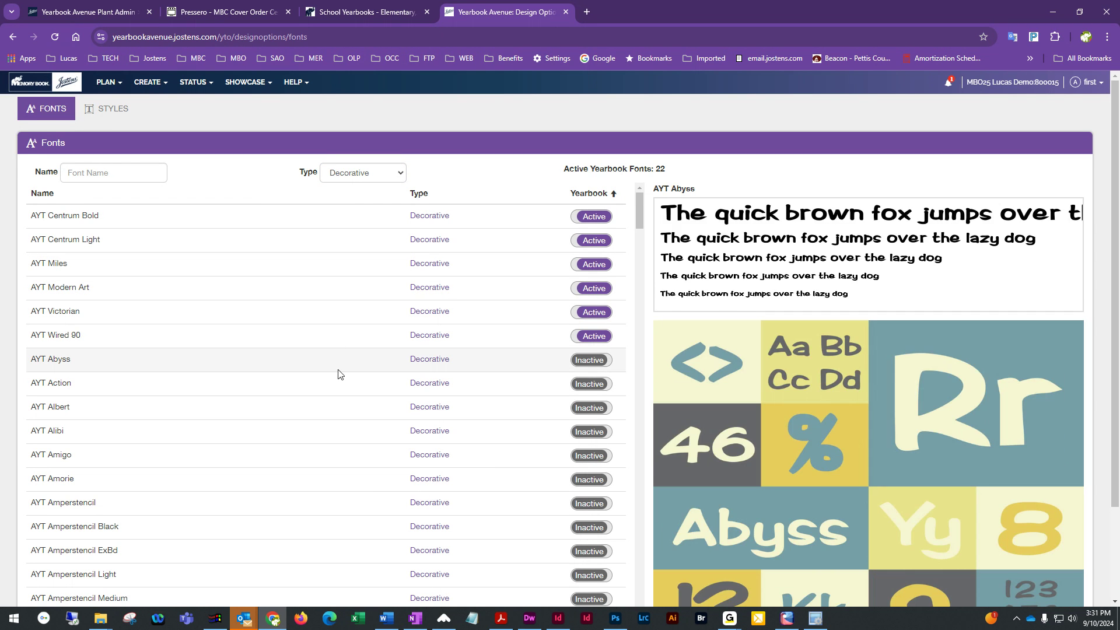
click(332, 391)
scroll(332, 403, down, 2)
scroll(331, 403, down, 1)
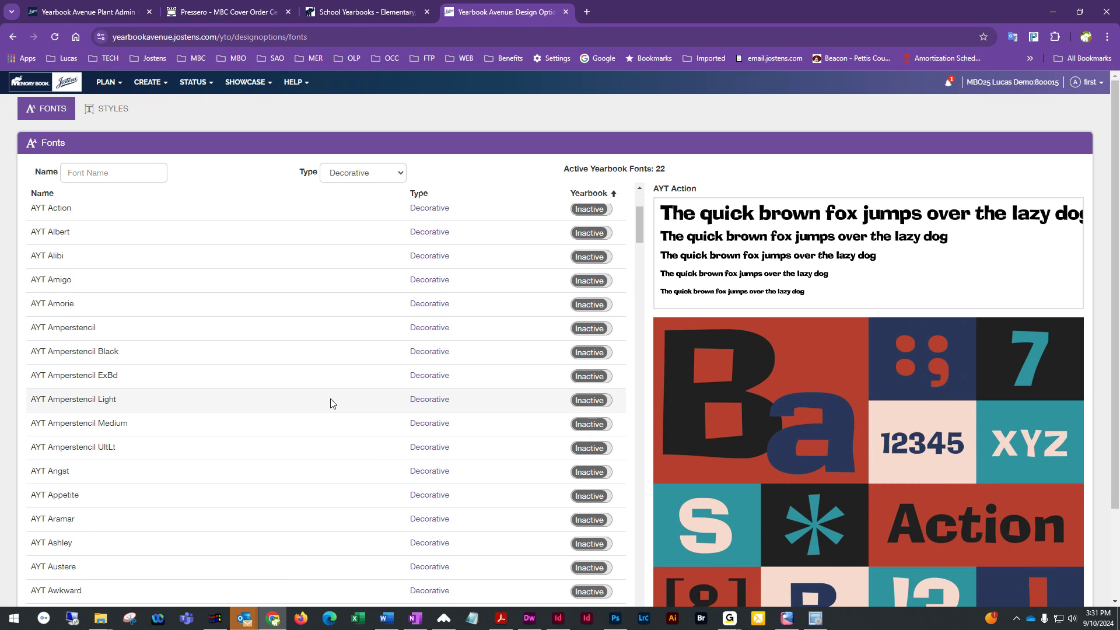
click(260, 395)
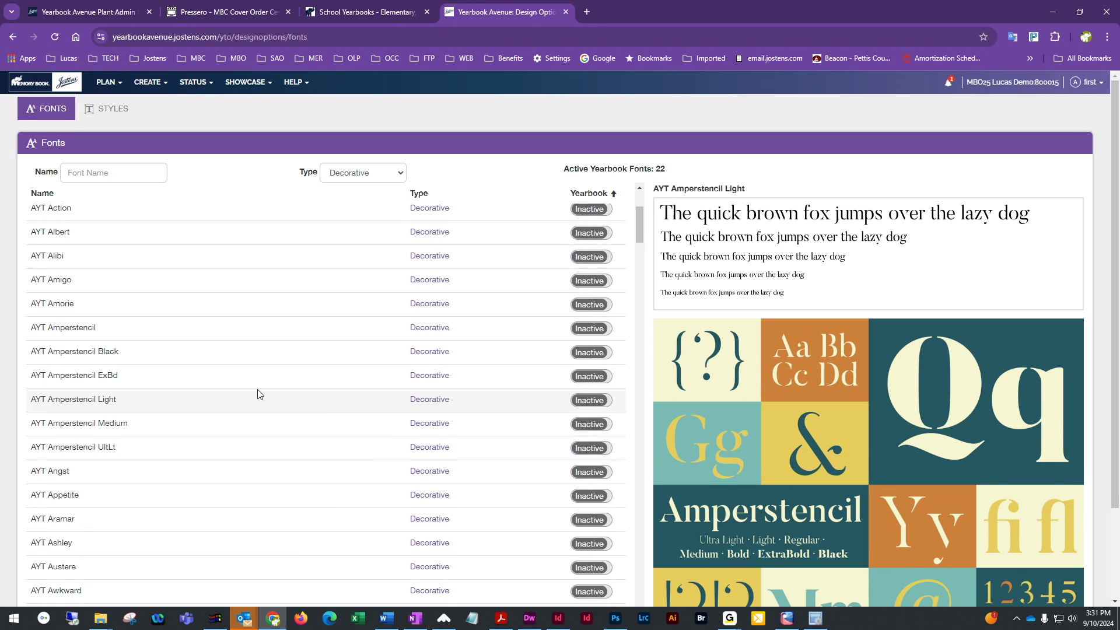
click(255, 426)
click(253, 467)
Preview AYT Betsy, Cheers Type, Constance, Dessau Light and Eagle Type further down the list.
scroll(262, 467, down, 5)
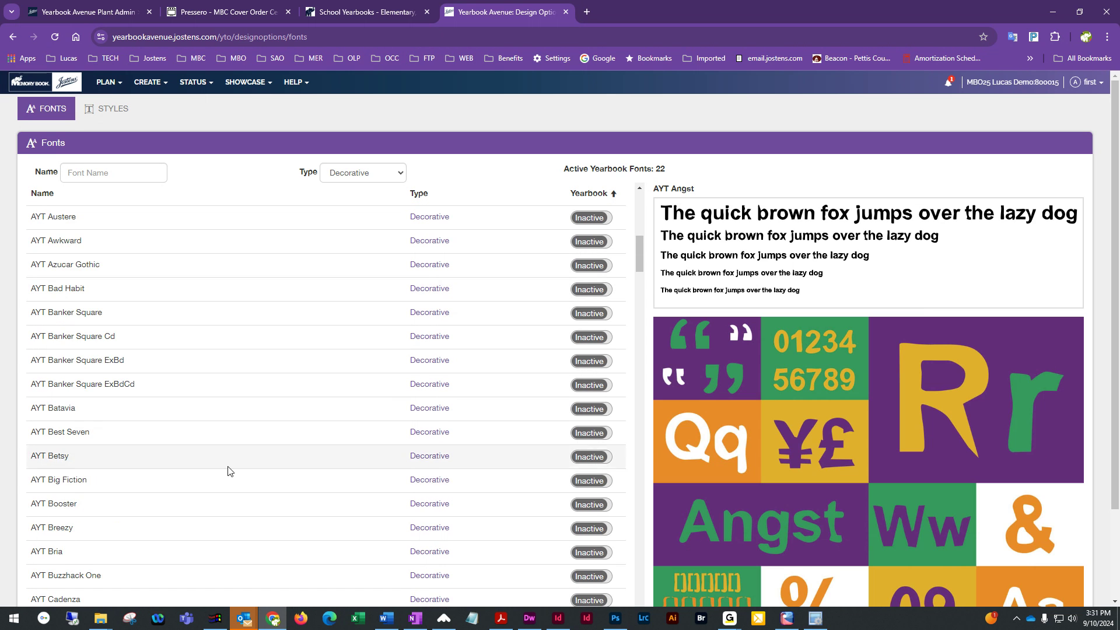
click(228, 468)
scroll(233, 528, down, 6)
click(239, 467)
scroll(240, 461, down, 4)
click(241, 461)
scroll(241, 461, down, 4)
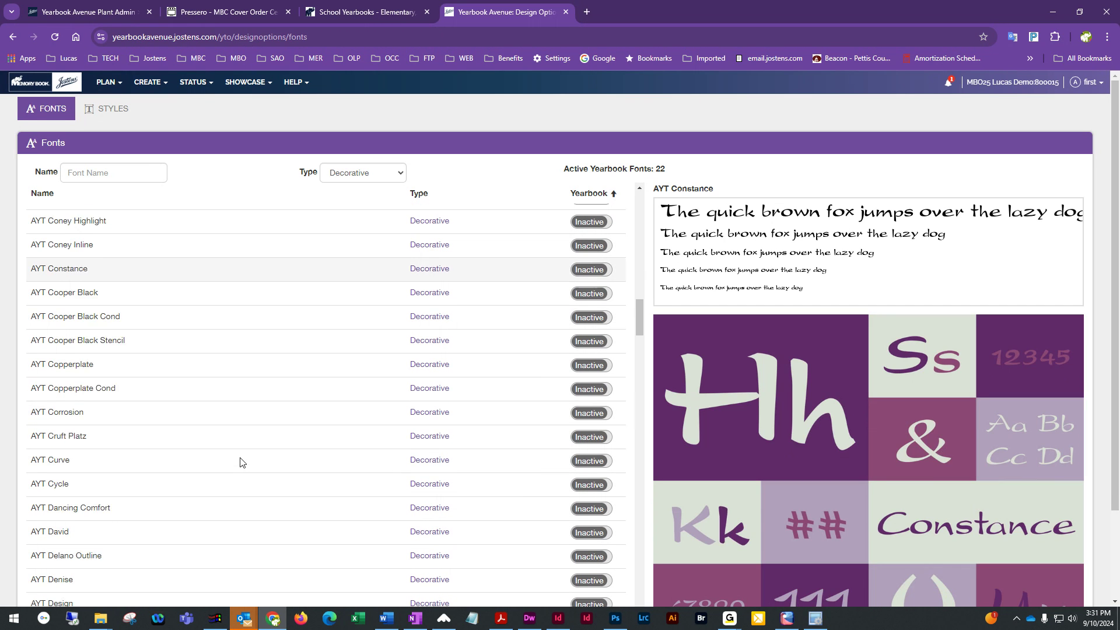
scroll(242, 461, down, 3)
click(243, 466)
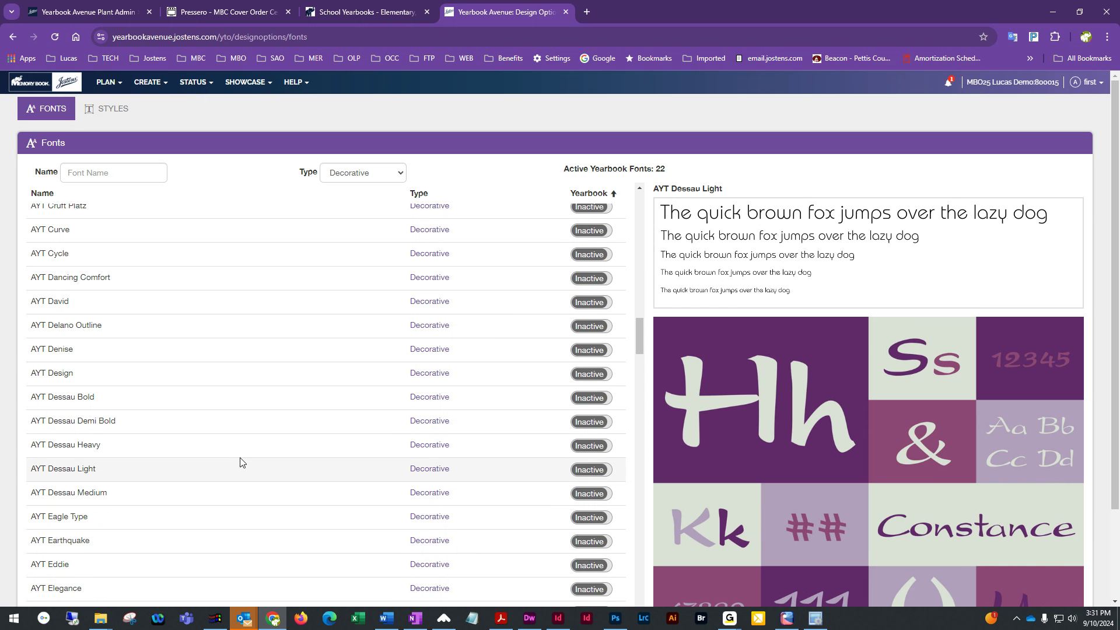
click(245, 515)
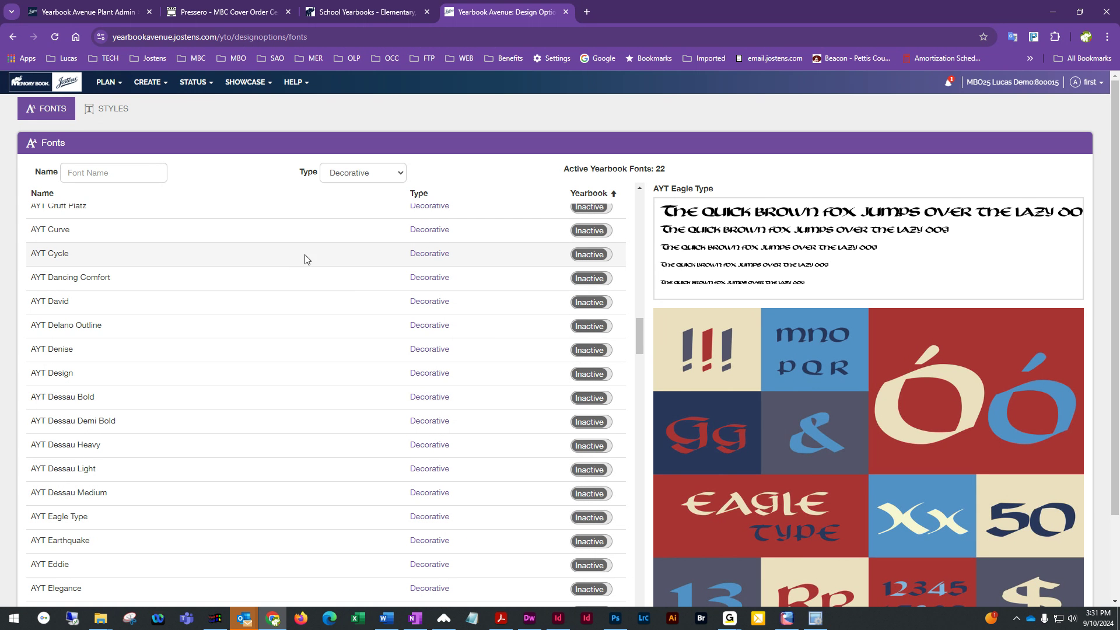
Scroll through the remaining Decorative fonts and back to the top, with AYT Clueless previewed.
scroll(351, 465, down, 7)
scroll(350, 468, down, 15)
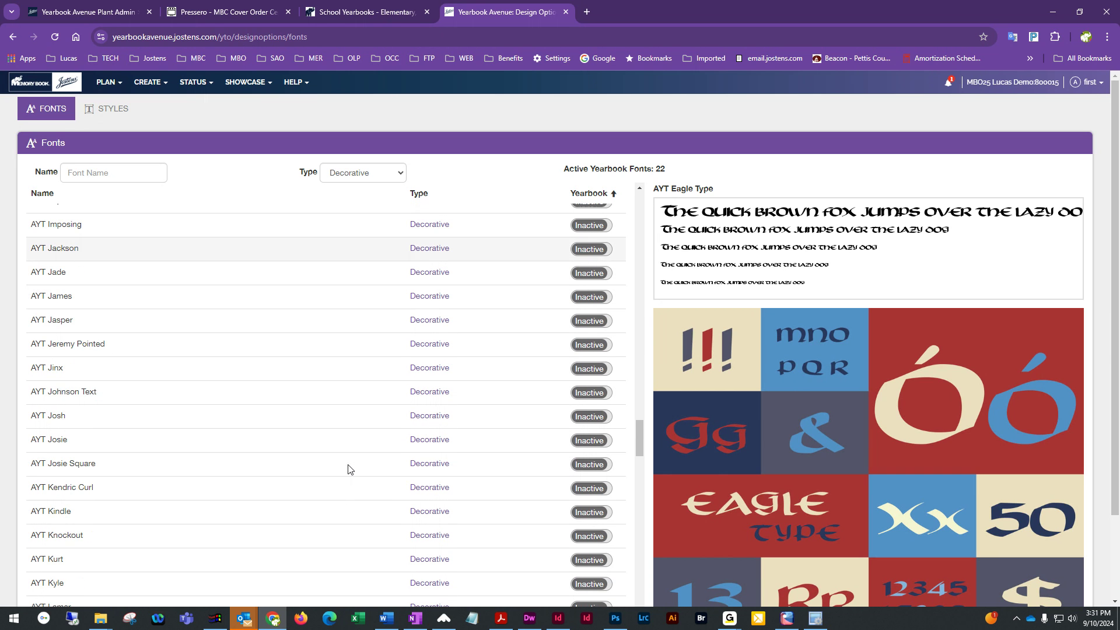
scroll(349, 468, down, 20)
scroll(346, 468, down, 15)
scroll(268, 409, up, 20)
scroll(267, 409, up, 20)
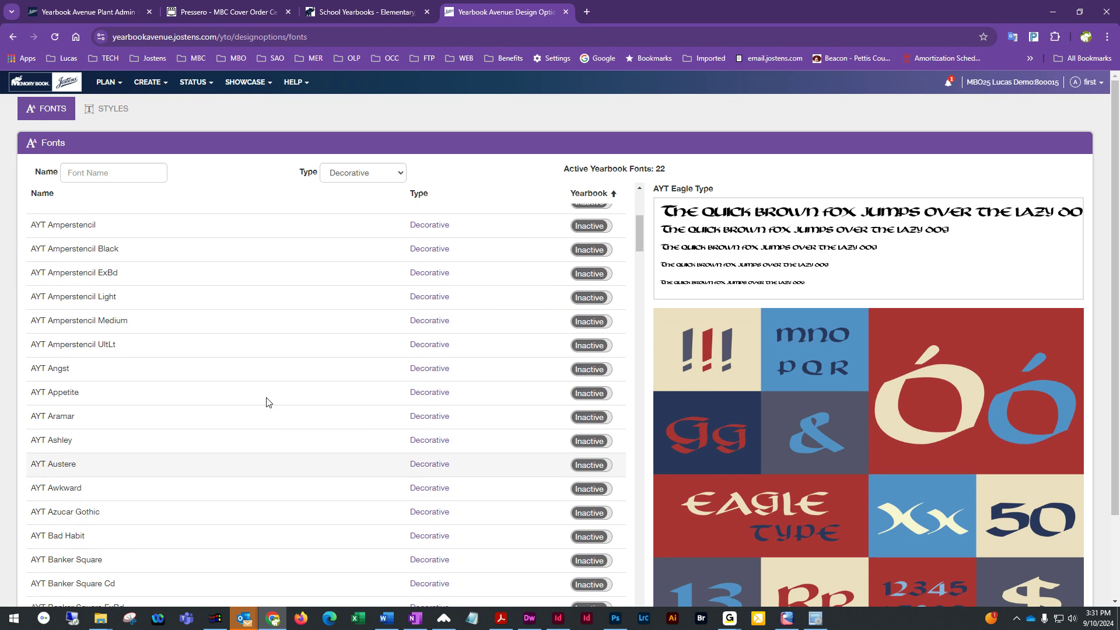
scroll(267, 403, up, 5)
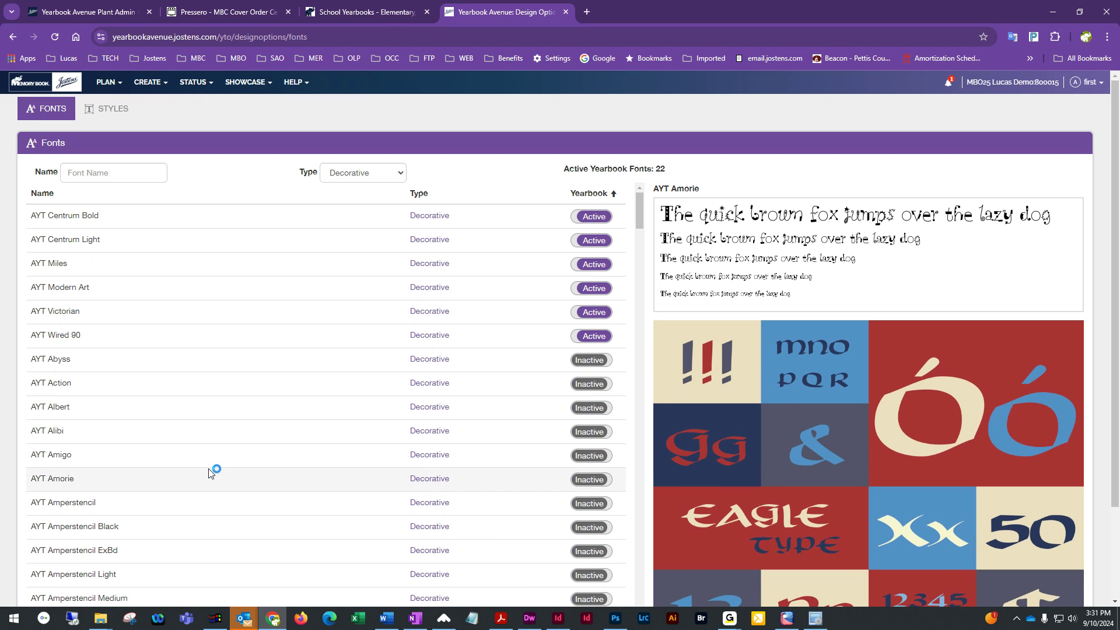
scroll(233, 443, down, 5)
scroll(245, 418, down, 7)
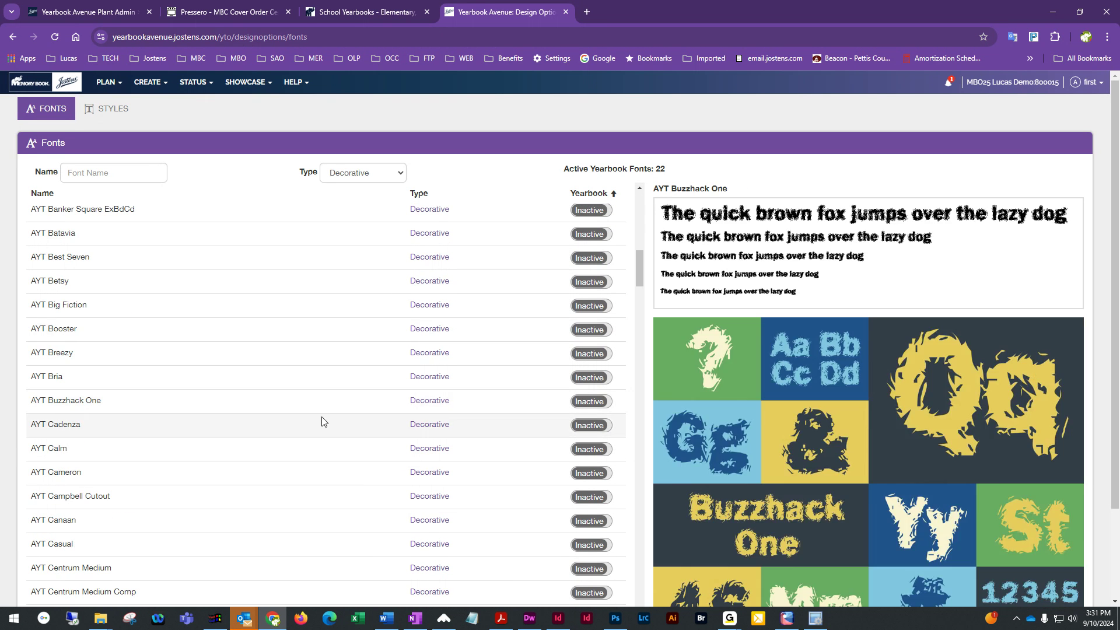
scroll(323, 421, down, 4)
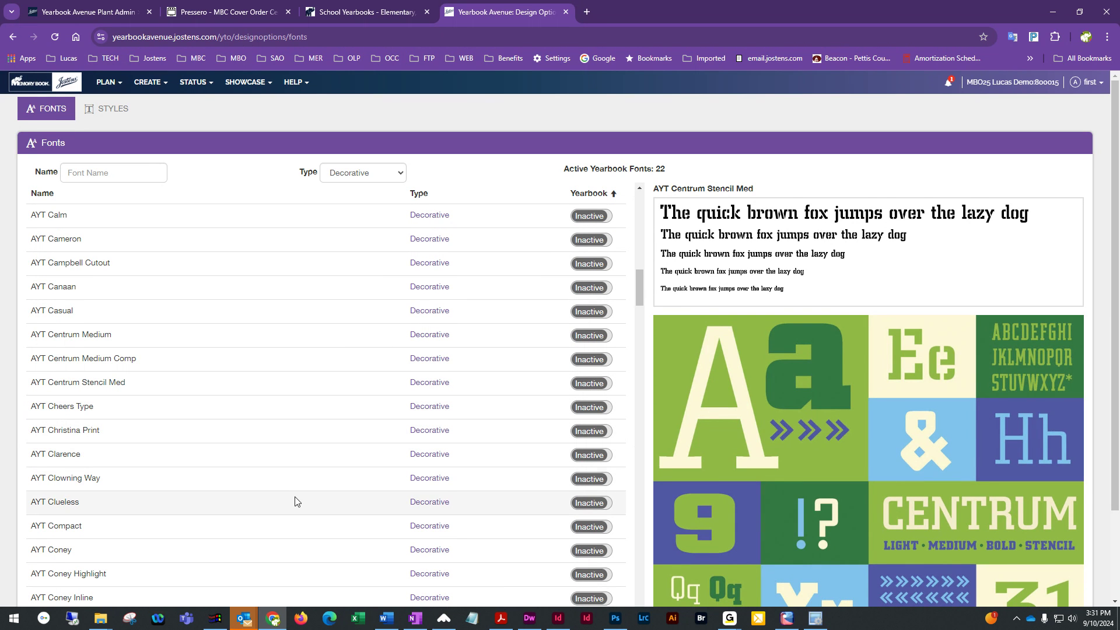
scroll(295, 502, down, 2)
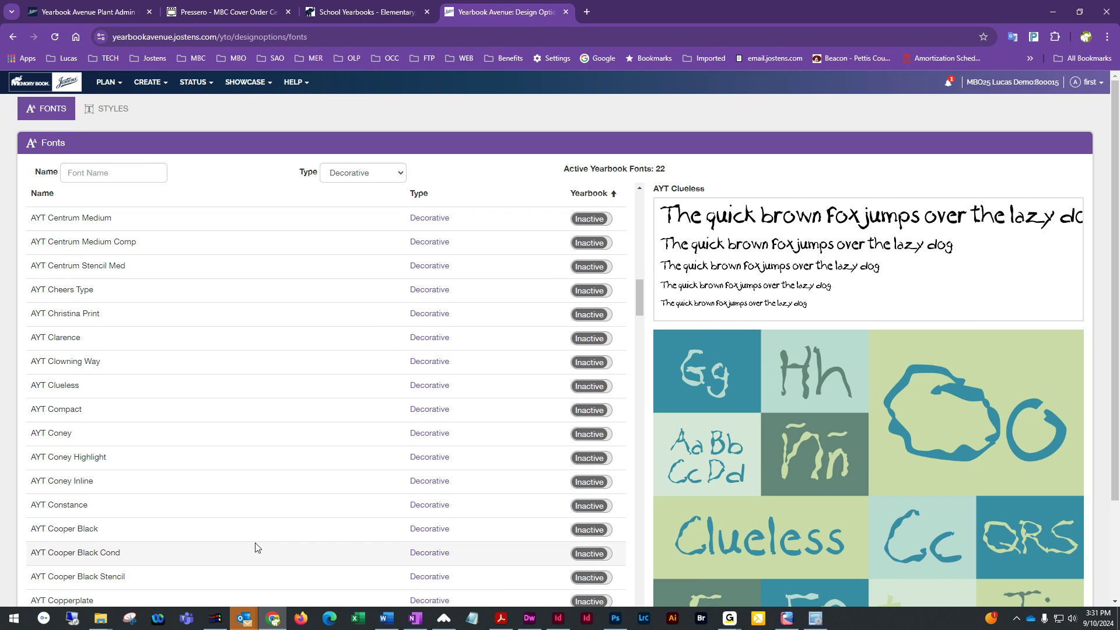
scroll(350, 408, up, 13)
scroll(336, 419, up, 4)
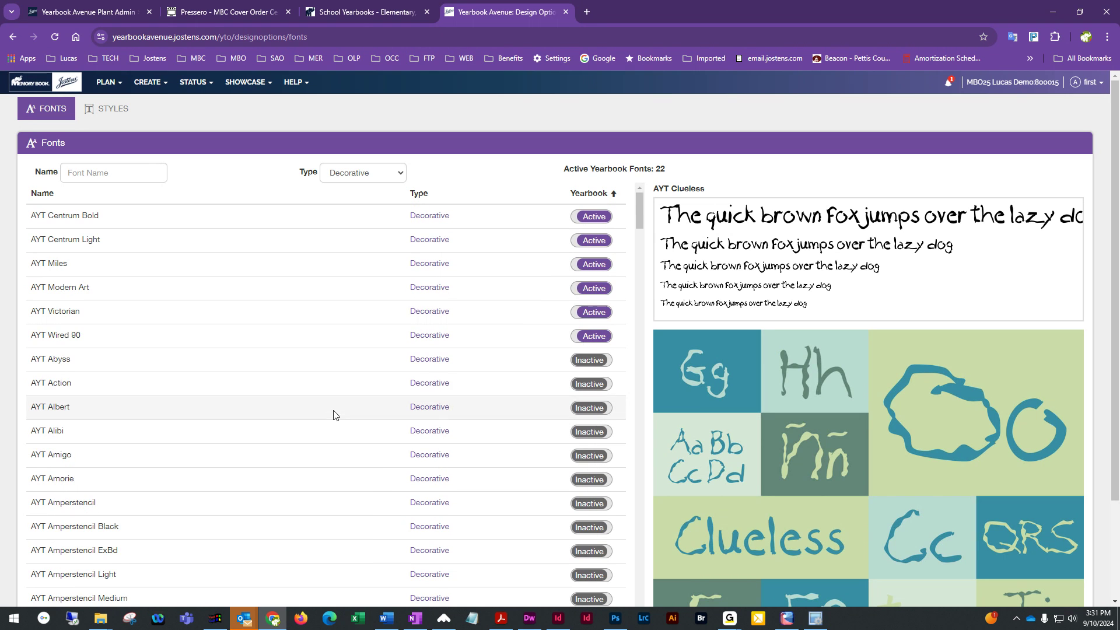
Open the PLAN Styles list with Body Copy, Caption, Headline, Sub Headline and Tag Line.
click(104, 85)
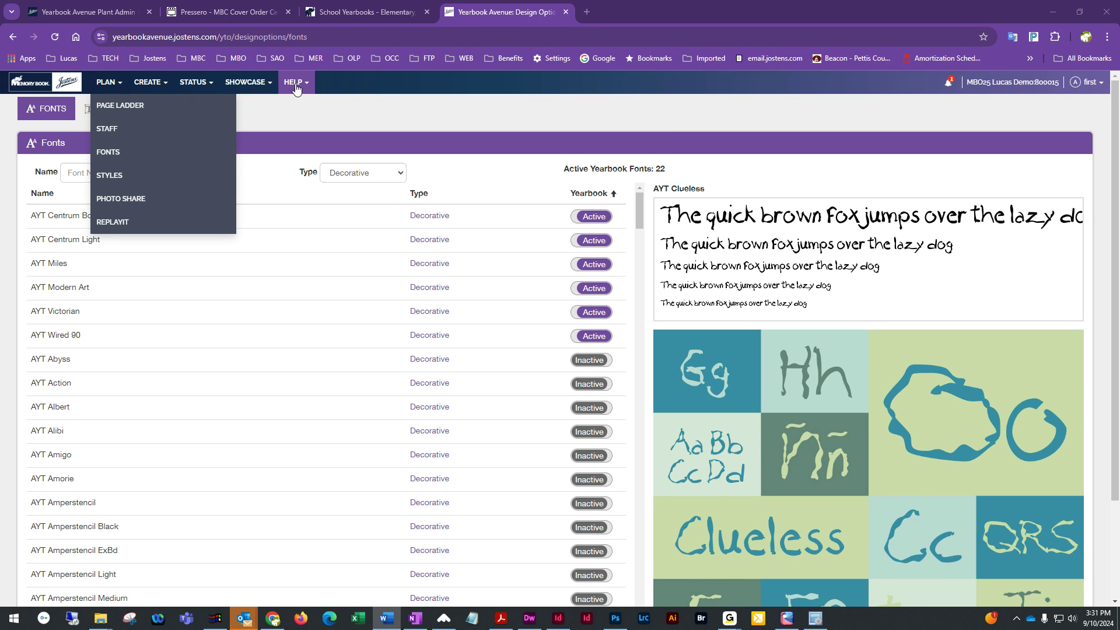
click(118, 181)
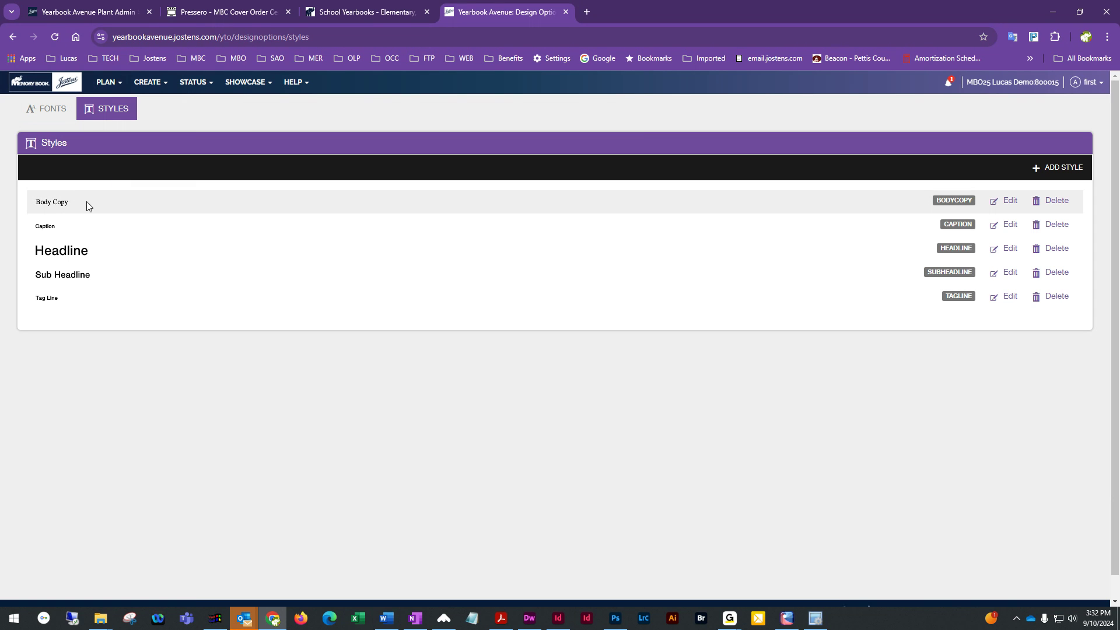
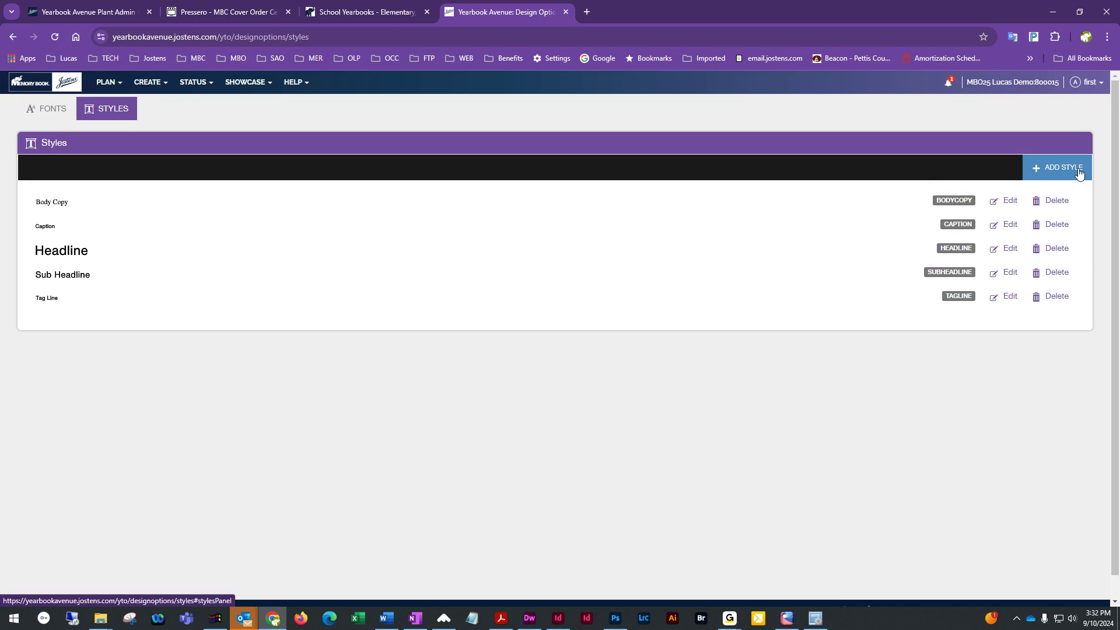
Add a 'My Headline' text style in AYT Rockingham DemiBold, size 44, Normal attribute.
click(1057, 170)
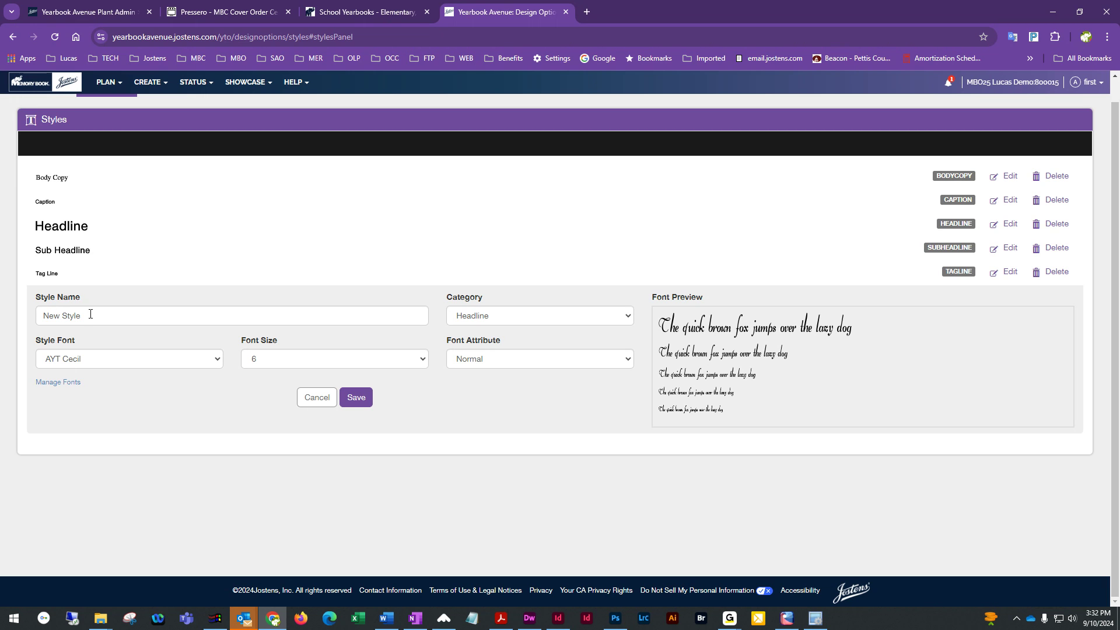
drag(90, 315, 2, 320)
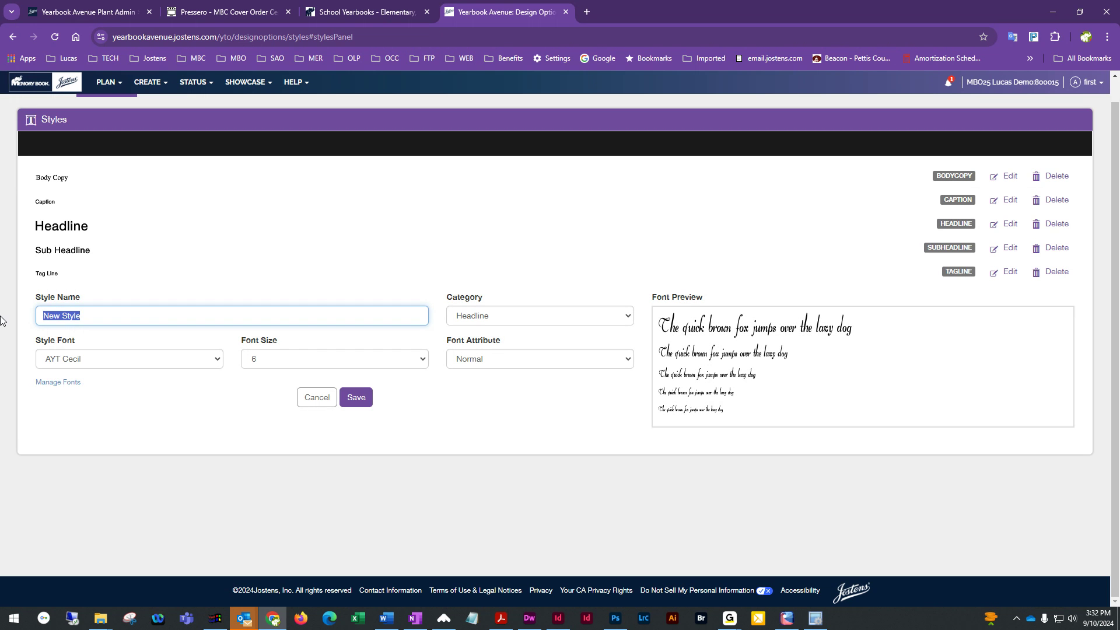
text(My Headline)
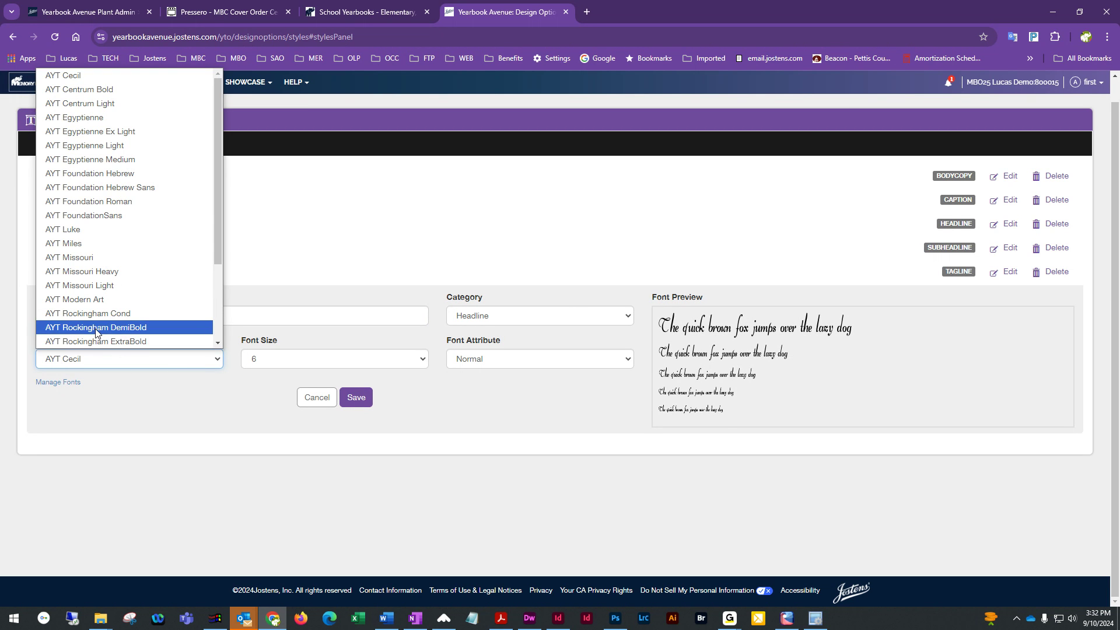
click(97, 328)
click(323, 363)
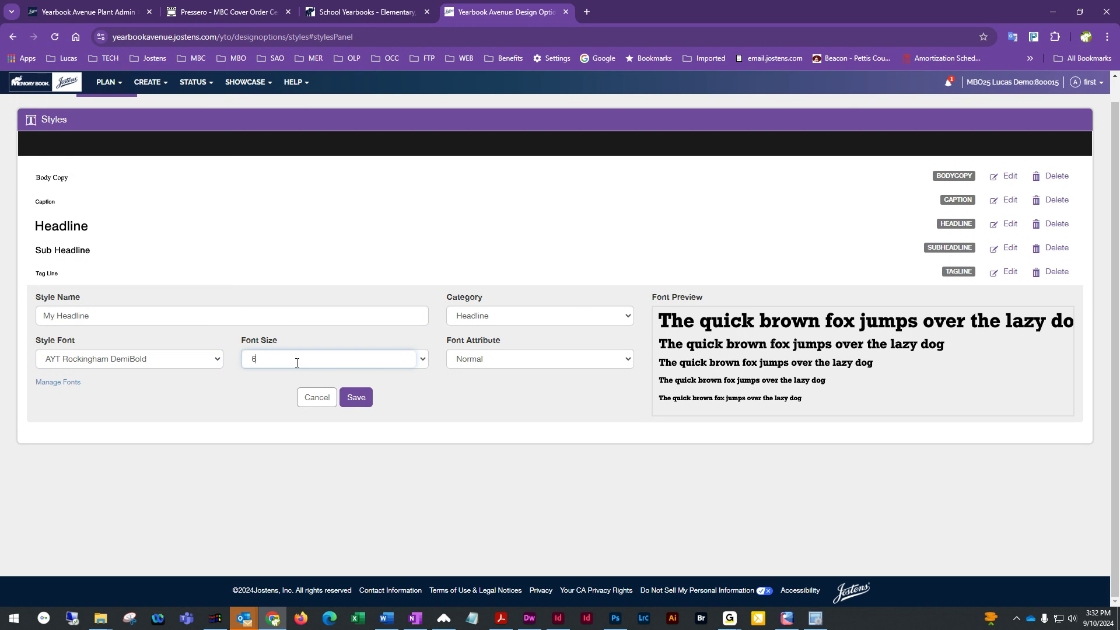
click(424, 360)
click(273, 271)
click(492, 365)
click(483, 365)
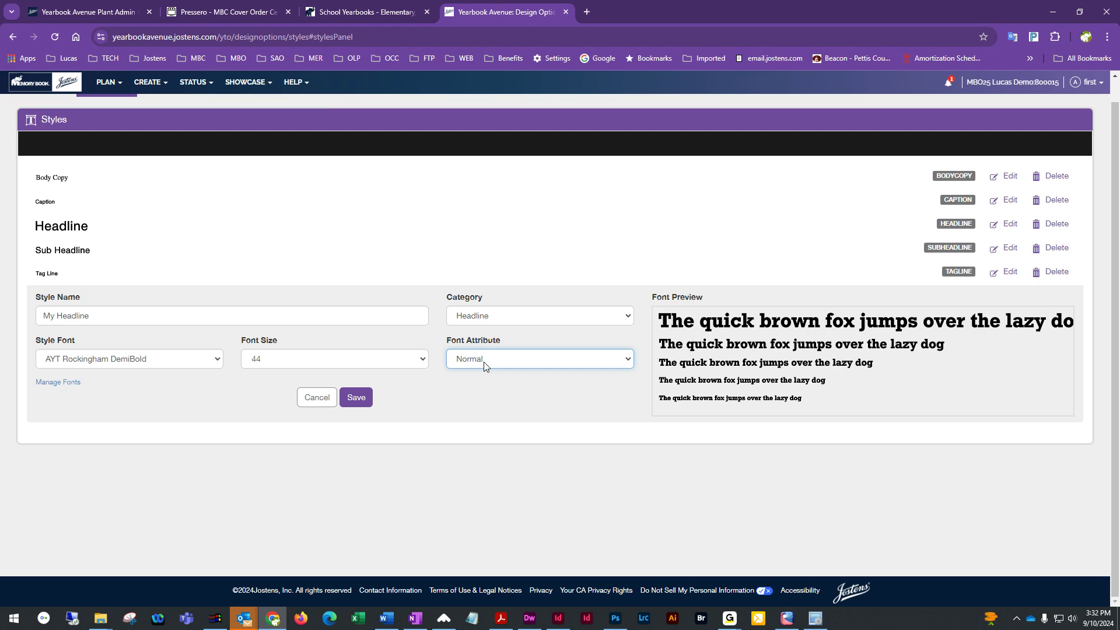
click(361, 399)
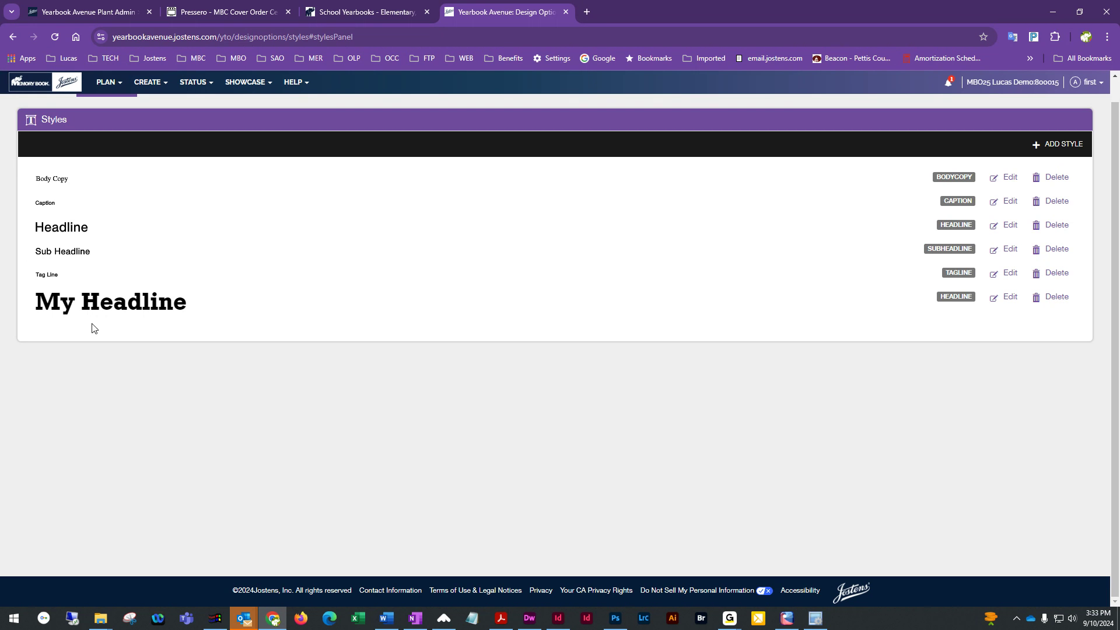
Highlight the Caption through Tag Line style names, then bring up the PLAN menu.
drag(32, 172, 77, 349)
click(171, 376)
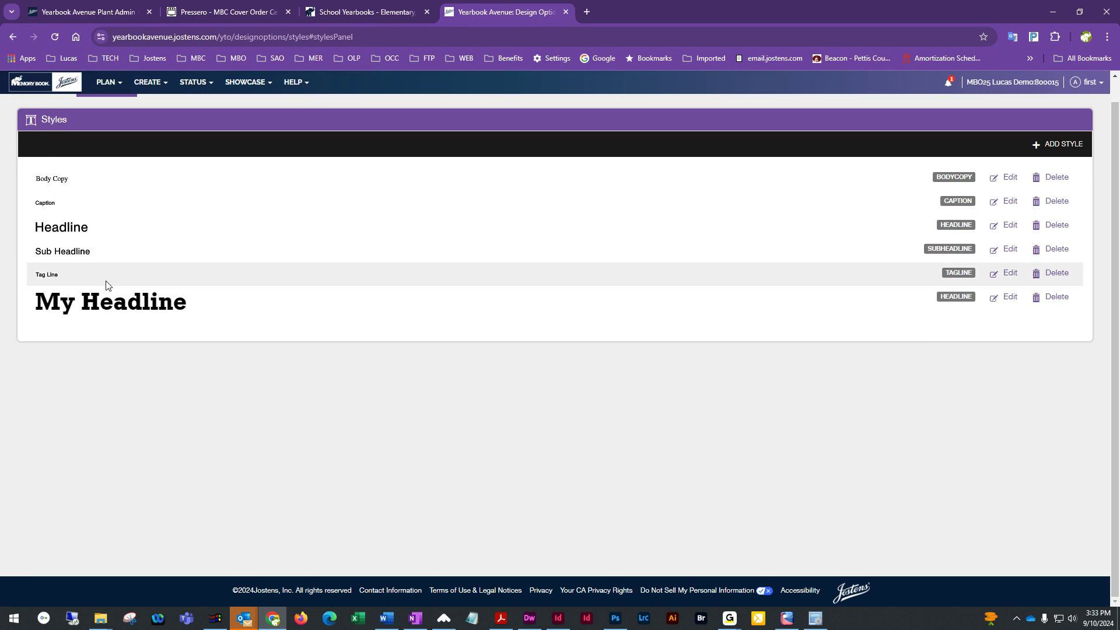
click(106, 85)
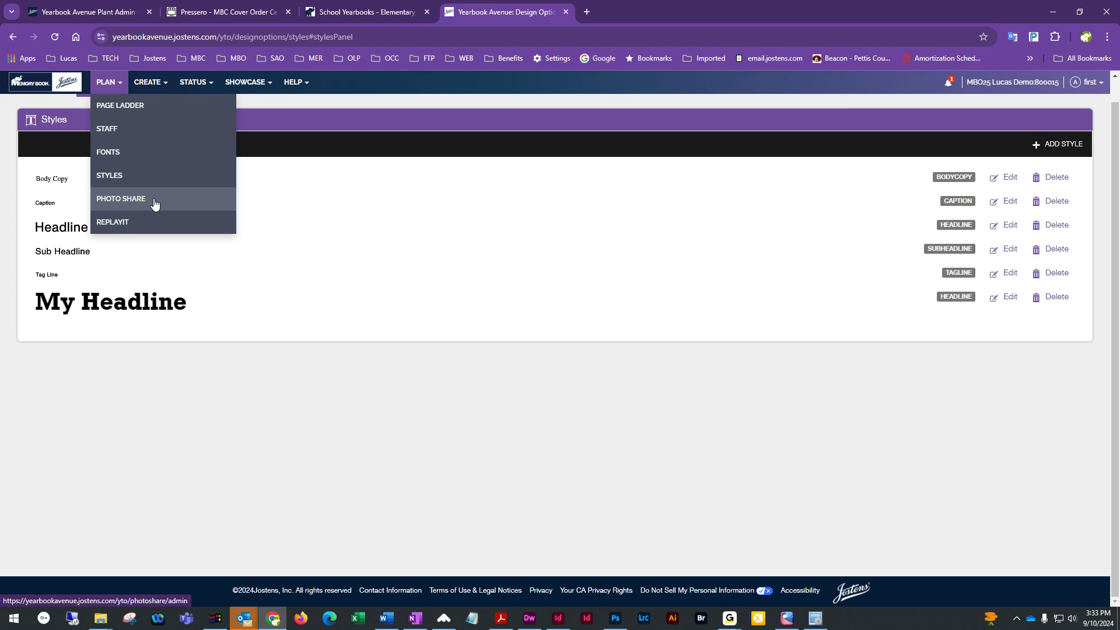
Review the ReplayIt page (enabled 07/22/2024–06/30/2025, 1000-image limit), then return to PLAN.
click(151, 226)
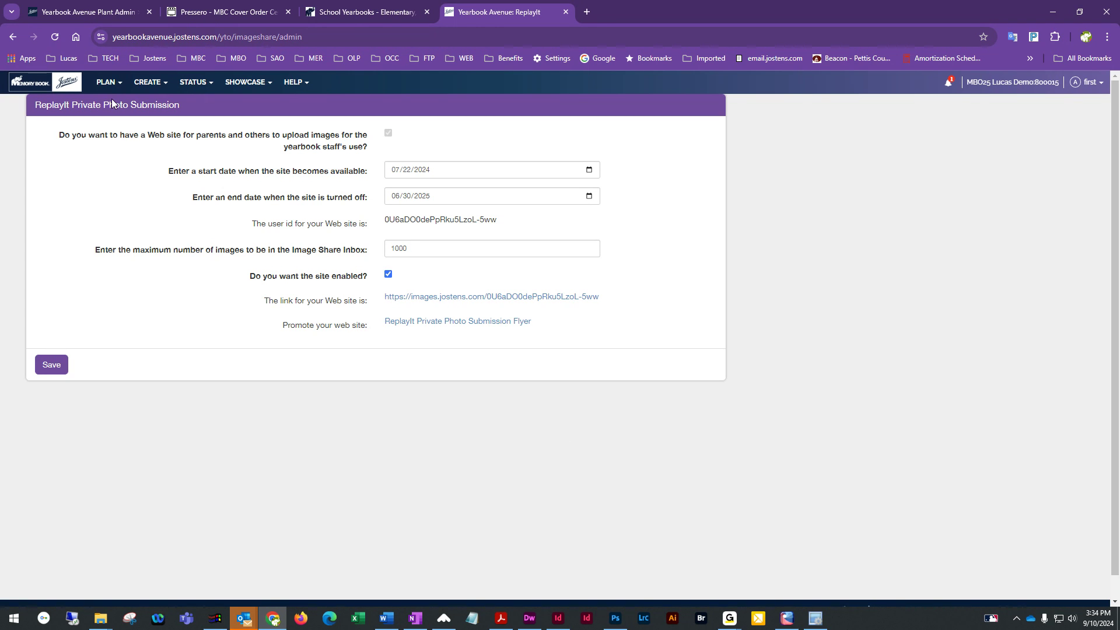
click(106, 85)
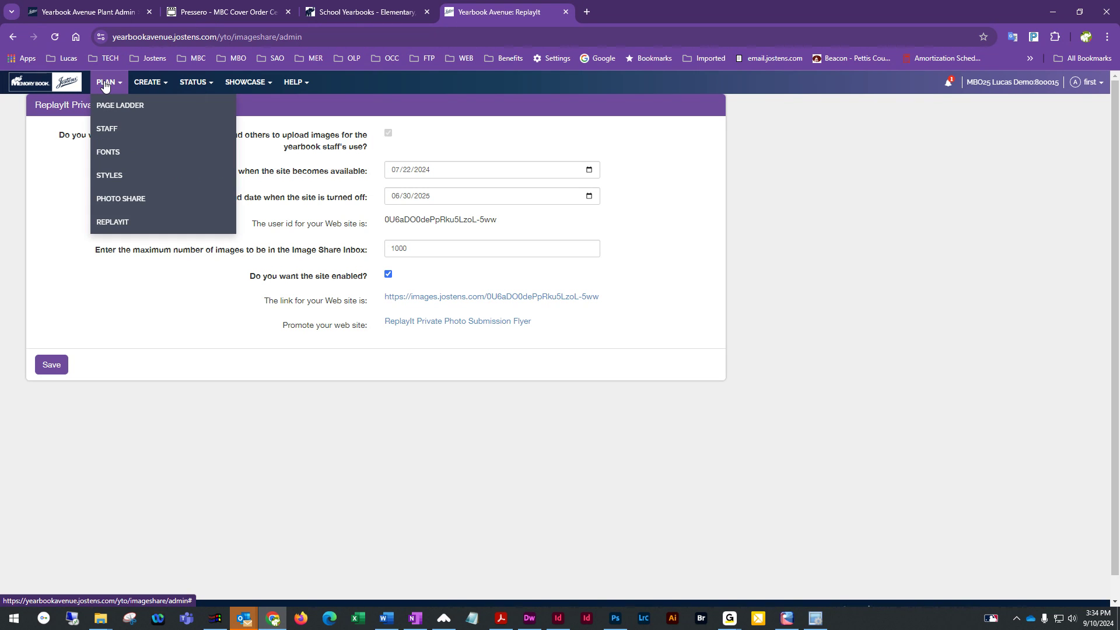
Load the Photo Share admin page and look over its share link, QR code and School Assets.
click(123, 200)
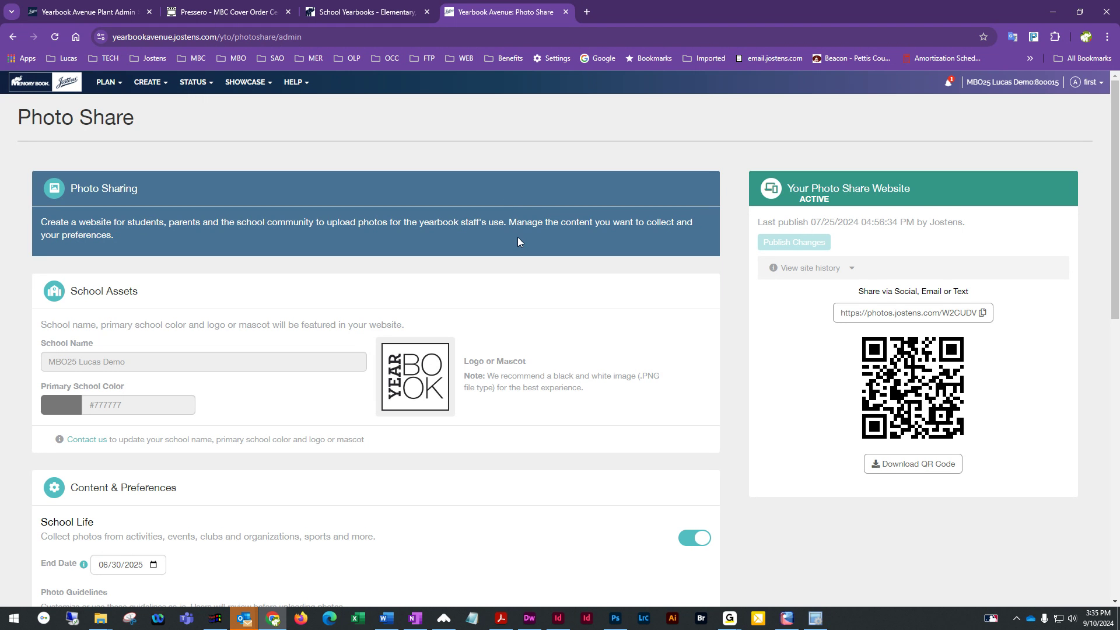
scroll(645, 309, down, 2)
scroll(648, 312, down, 2)
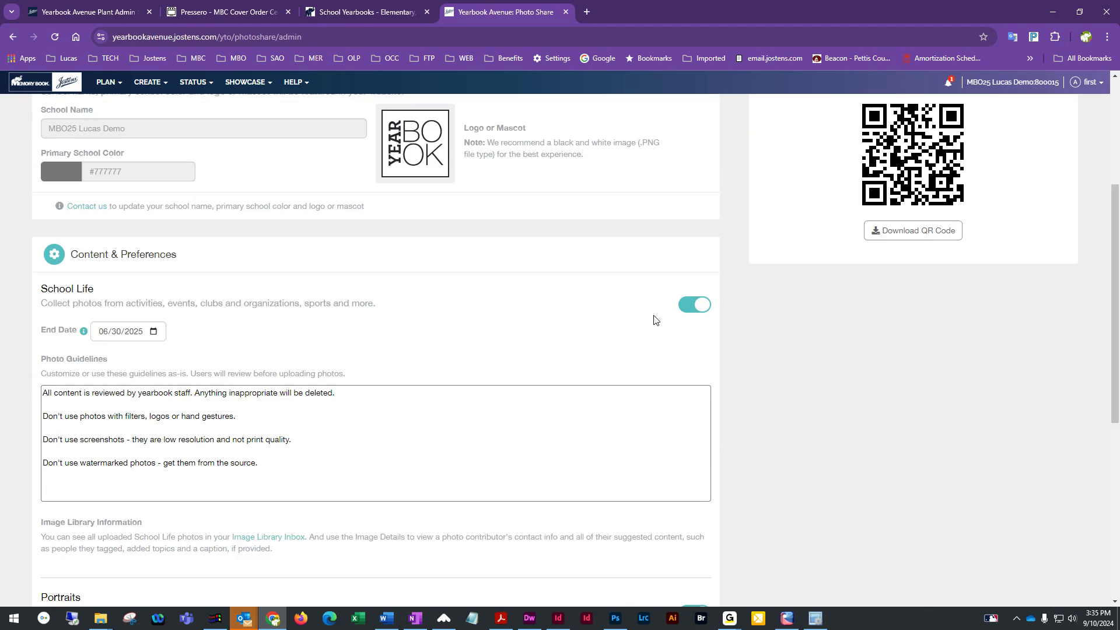
scroll(653, 315, up, 3)
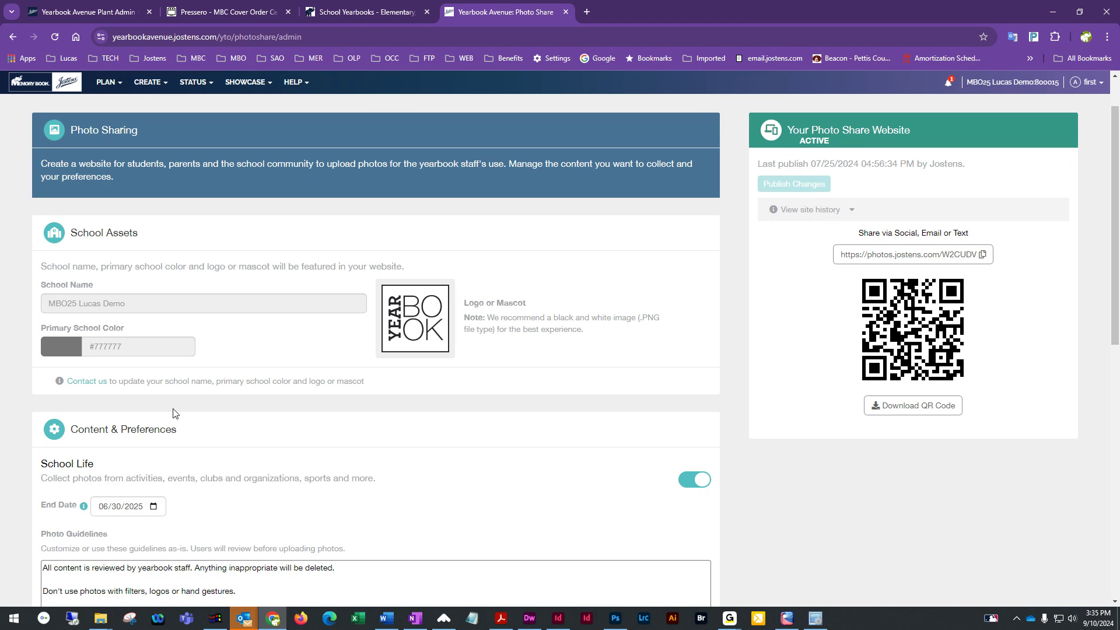
drag(17, 404, 97, 438)
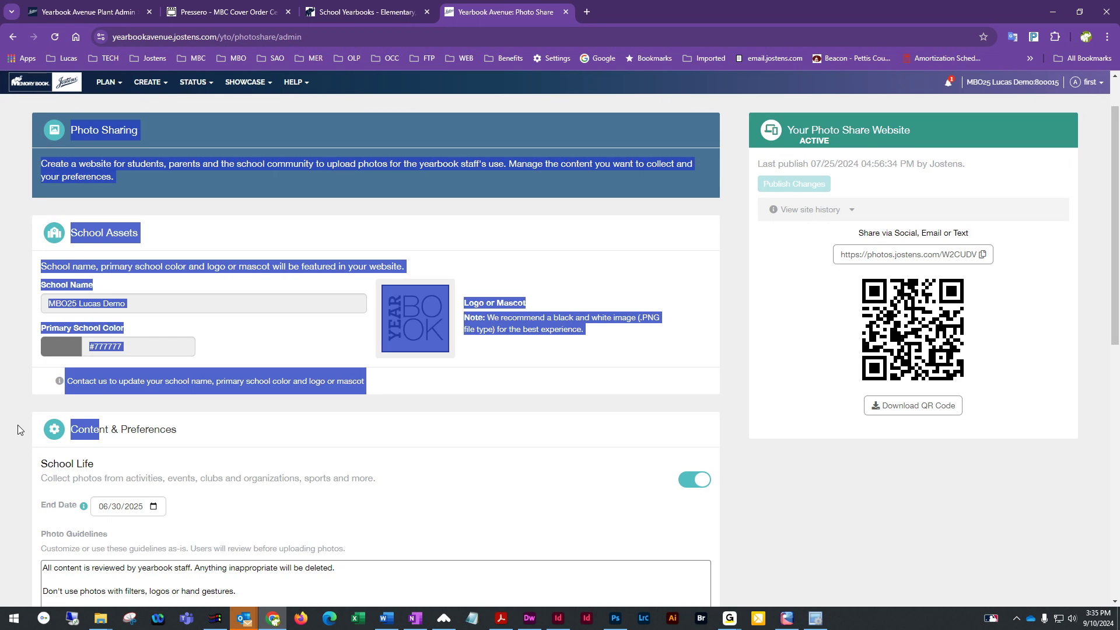
click(15, 425)
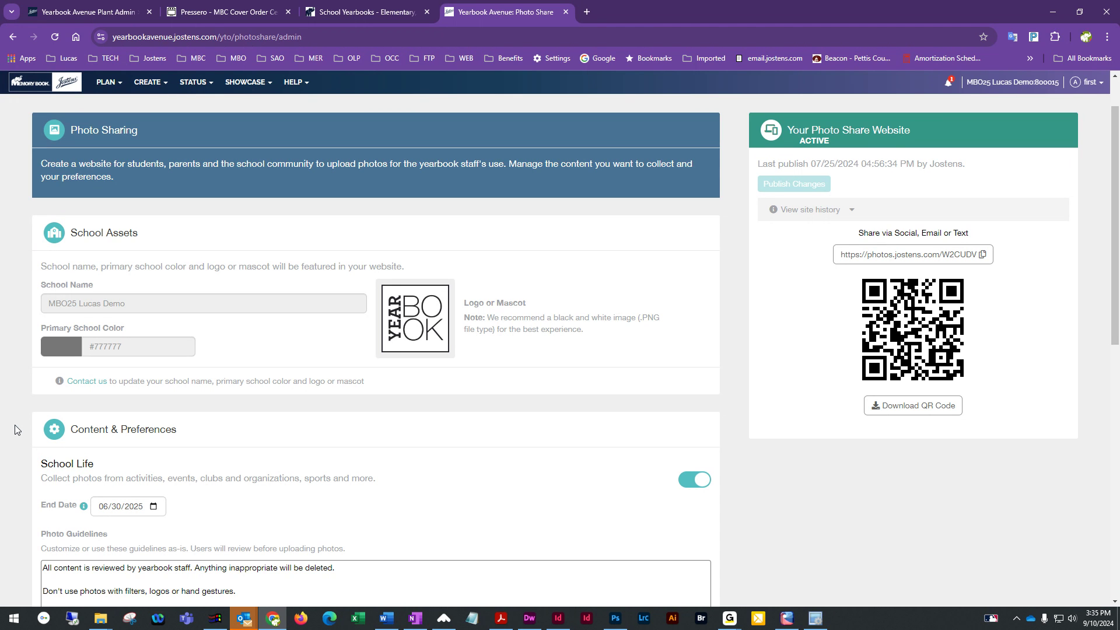
scroll(334, 240, down, 4)
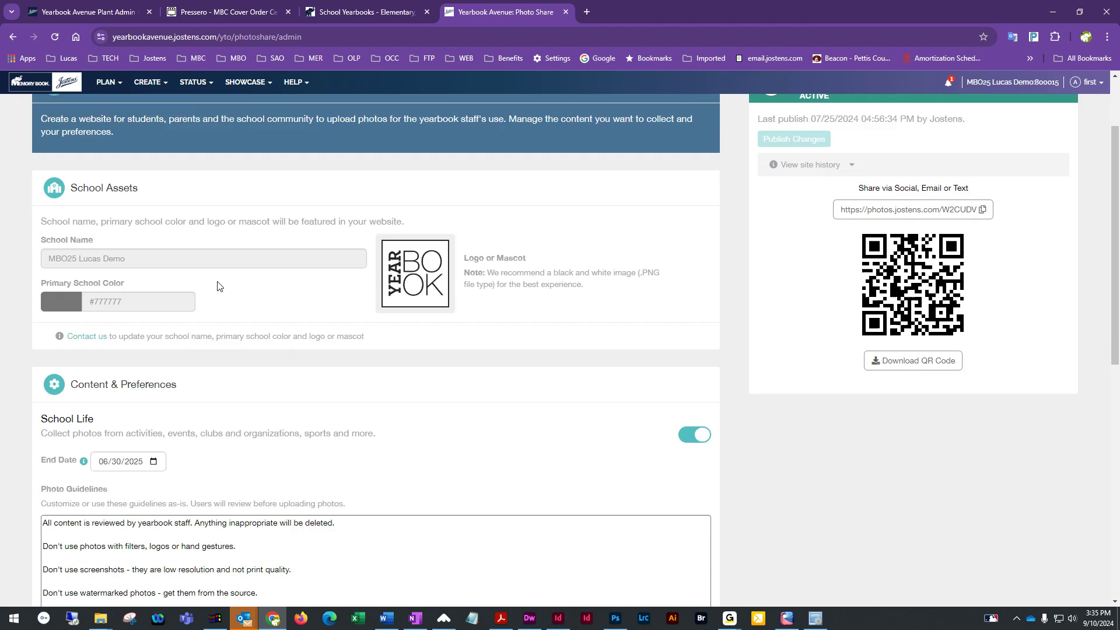
scroll(334, 240, down, 1)
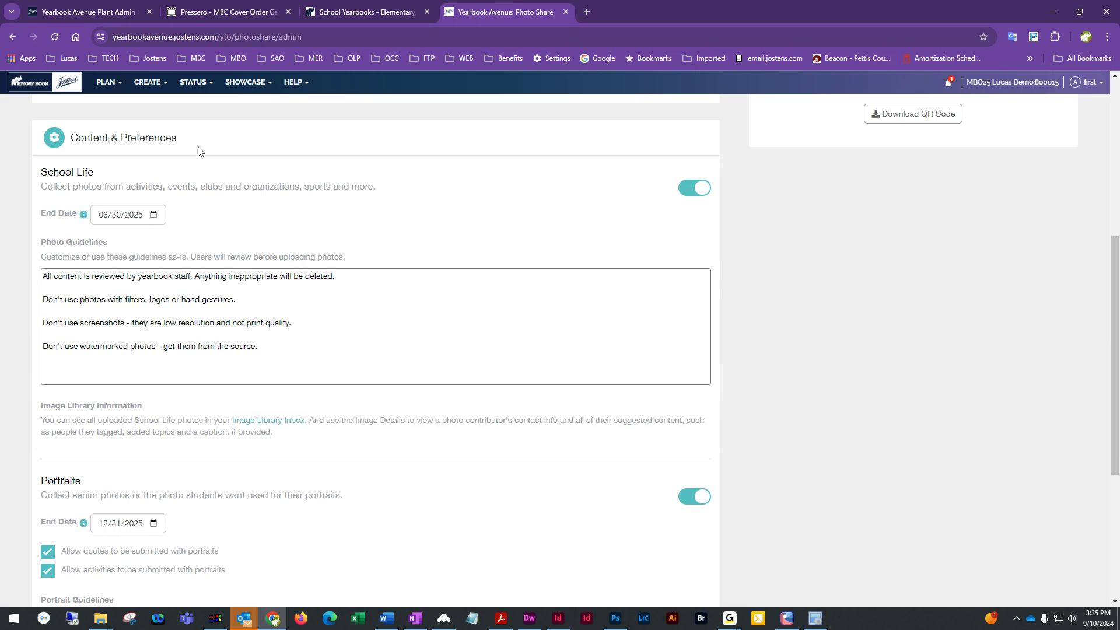
scroll(390, 197, up, 1)
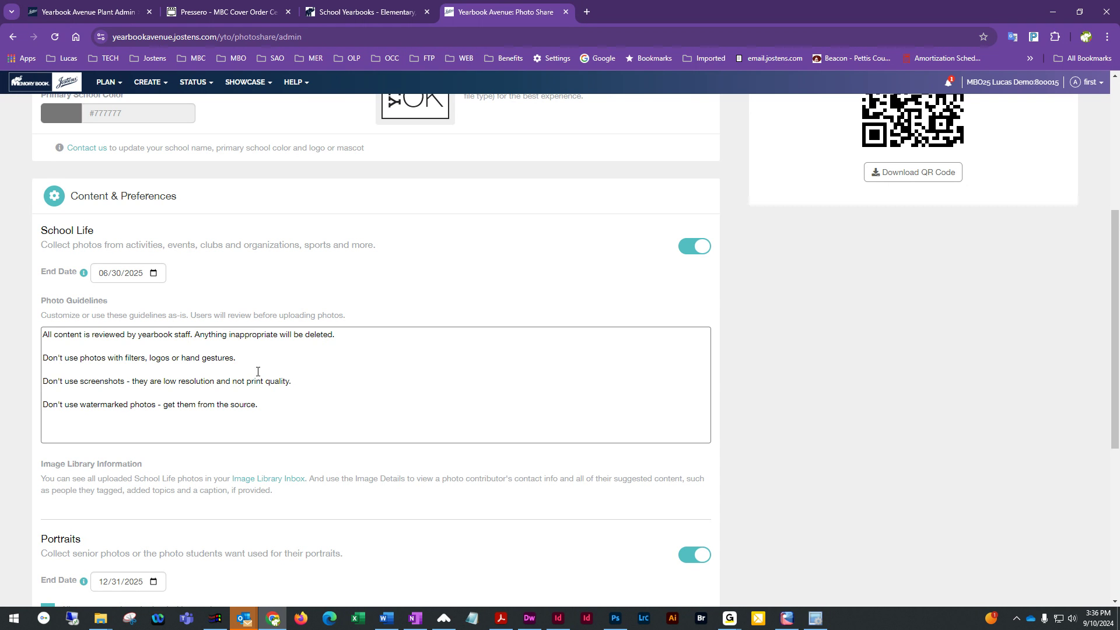
click(452, 396)
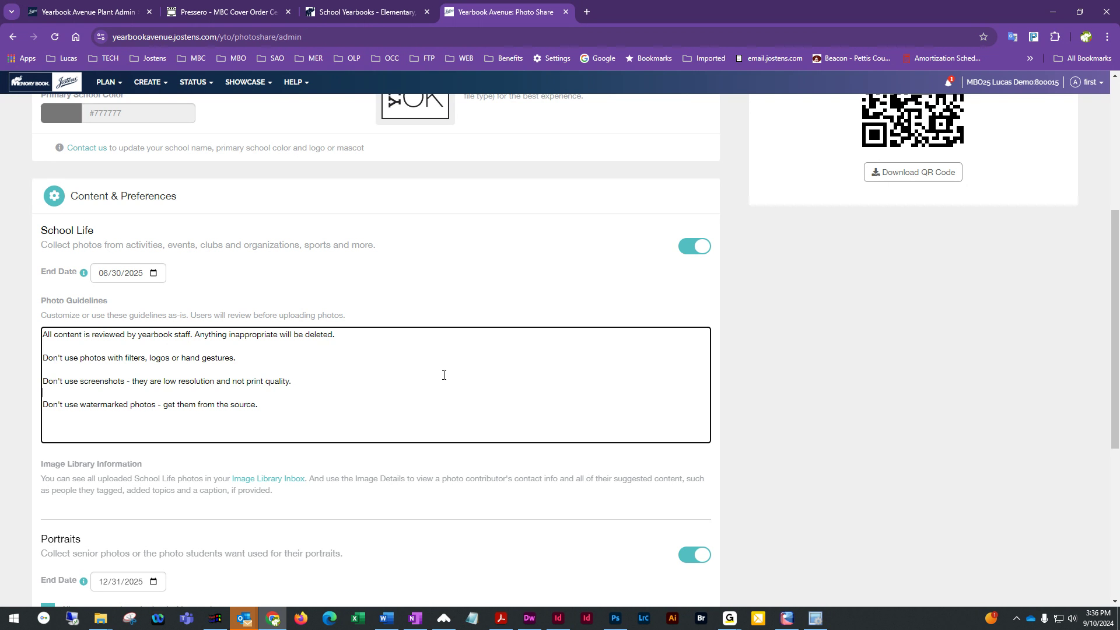
scroll(375, 386, down, 3)
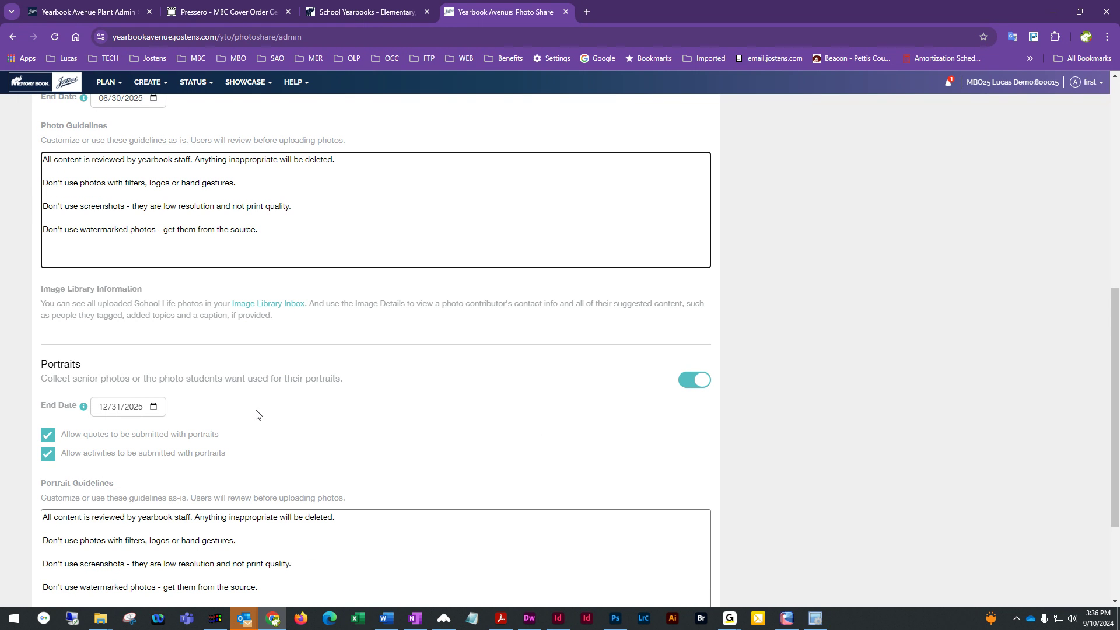
scroll(245, 400, down, 3)
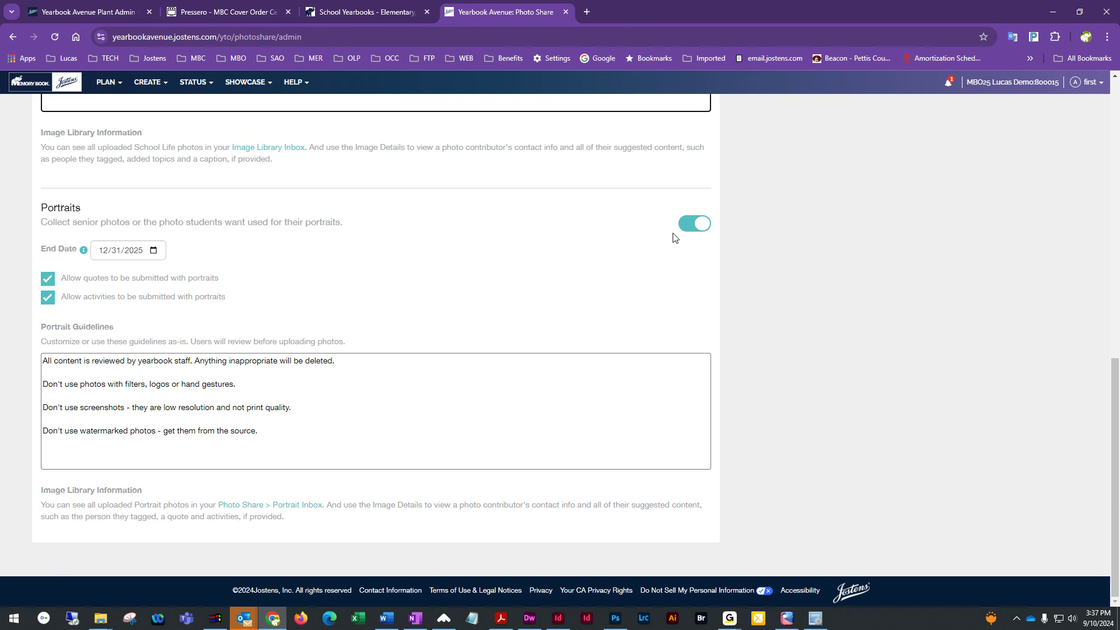
scroll(541, 336, up, 3)
scroll(541, 337, up, 3)
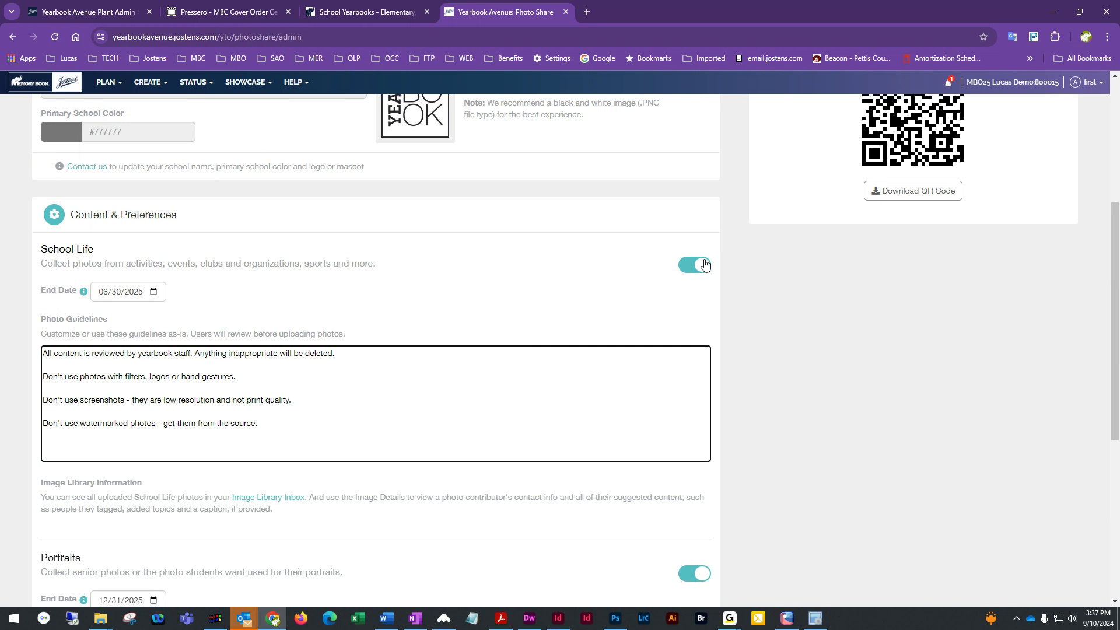
scroll(335, 470, down, 4)
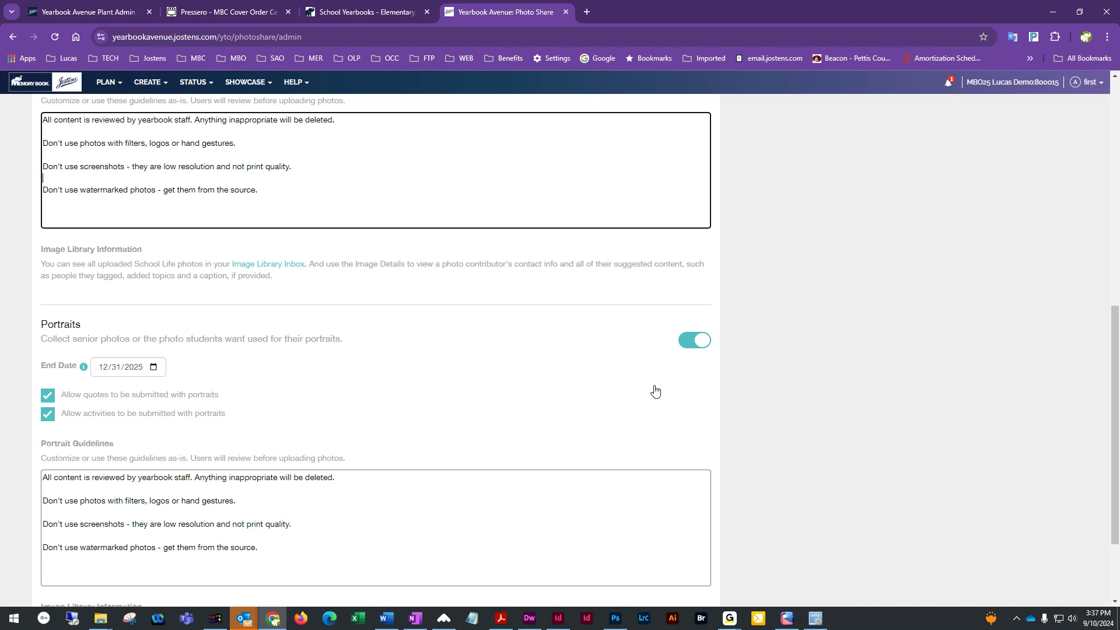
click(703, 346)
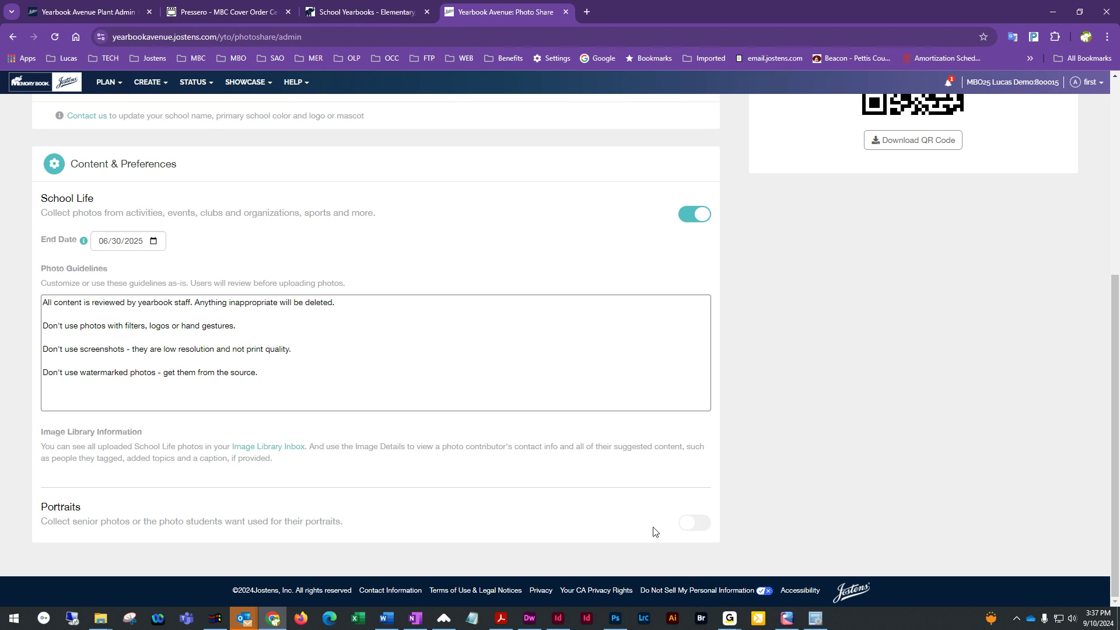
click(695, 522)
scroll(687, 523, down, 4)
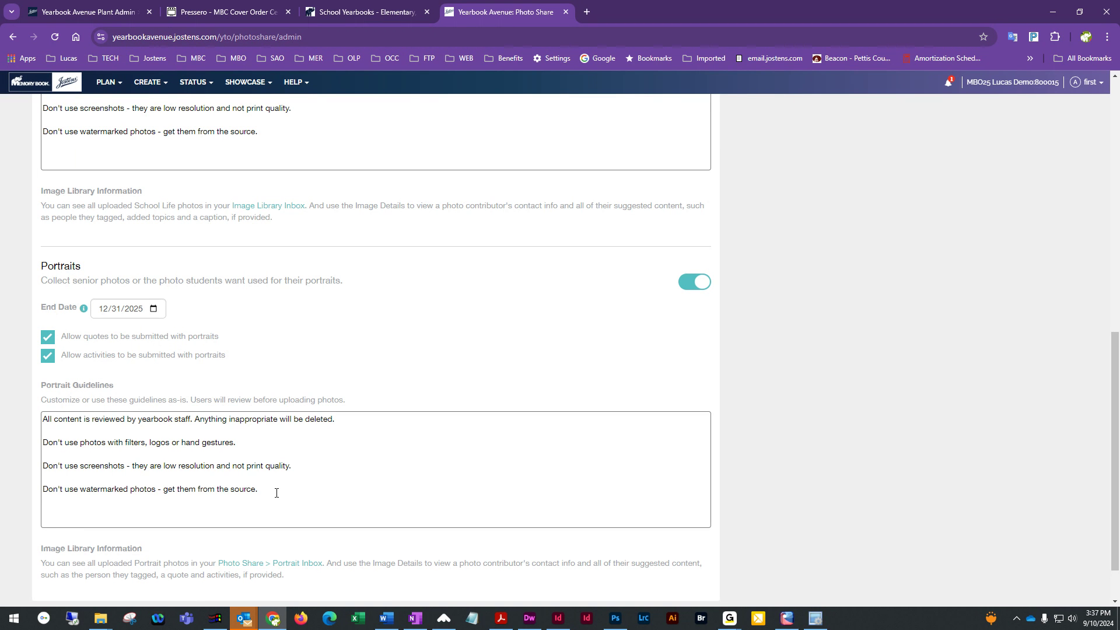
scroll(276, 493, up, 7)
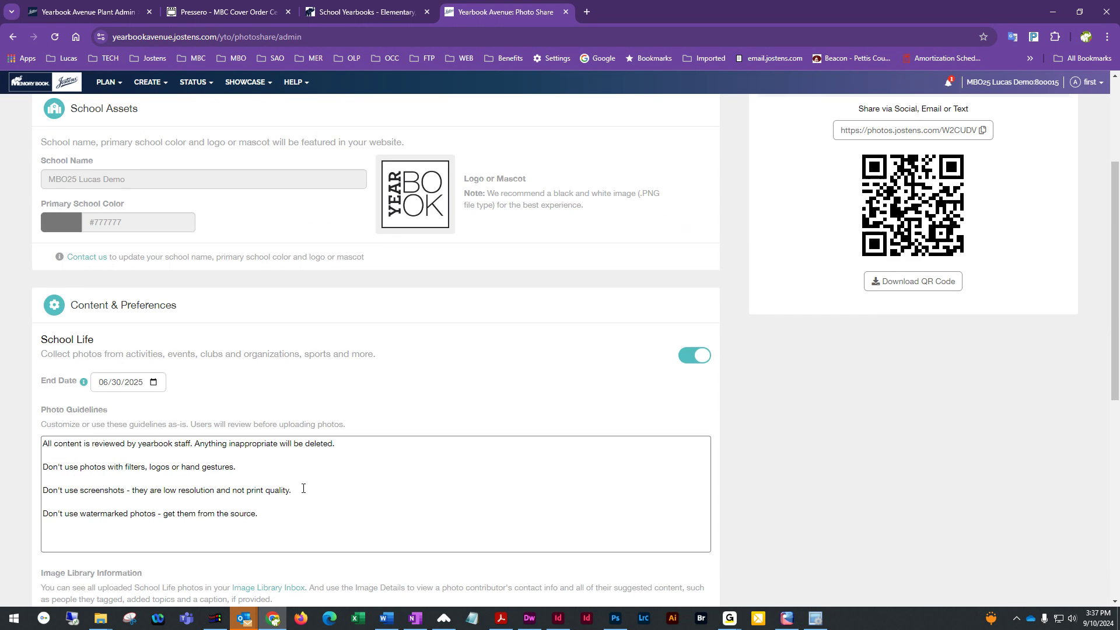
scroll(303, 489, up, 3)
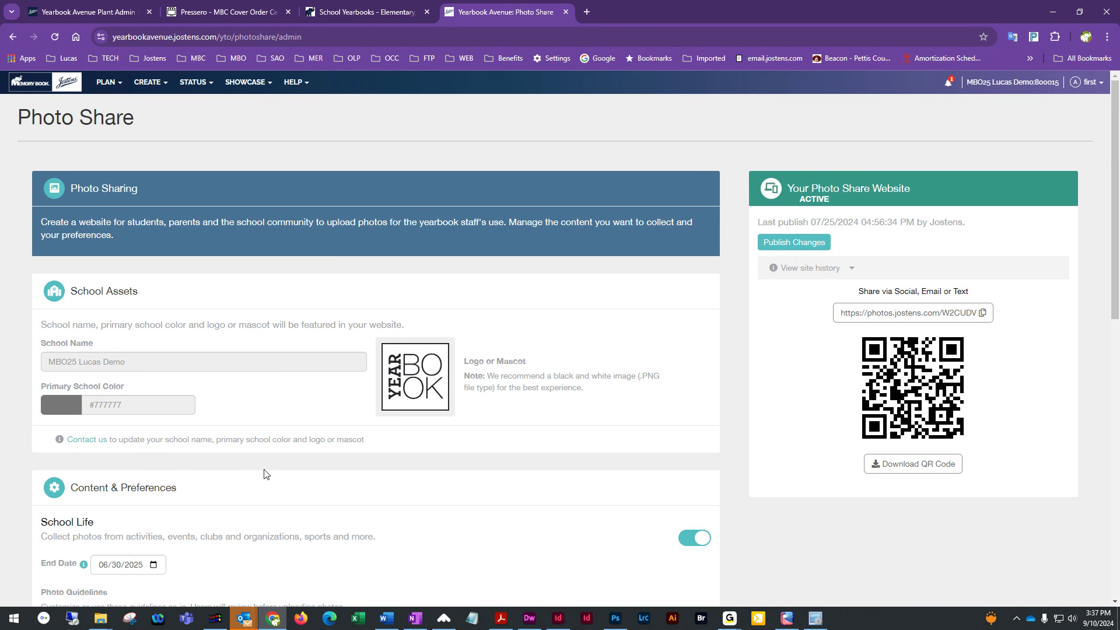
scroll(292, 530, down, 3)
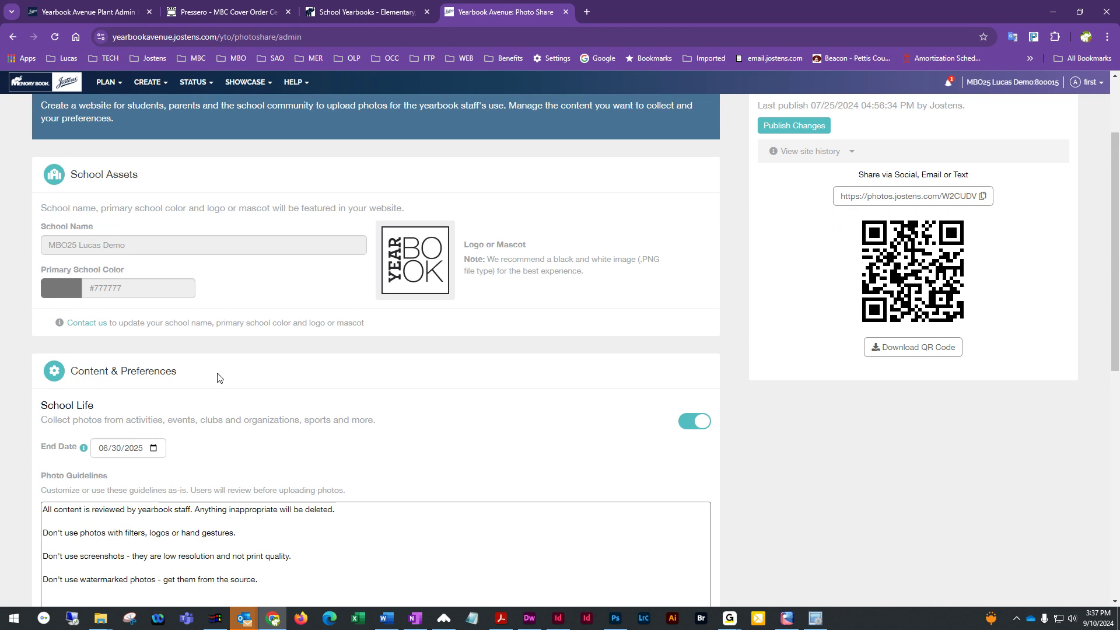
scroll(399, 426, down, 5)
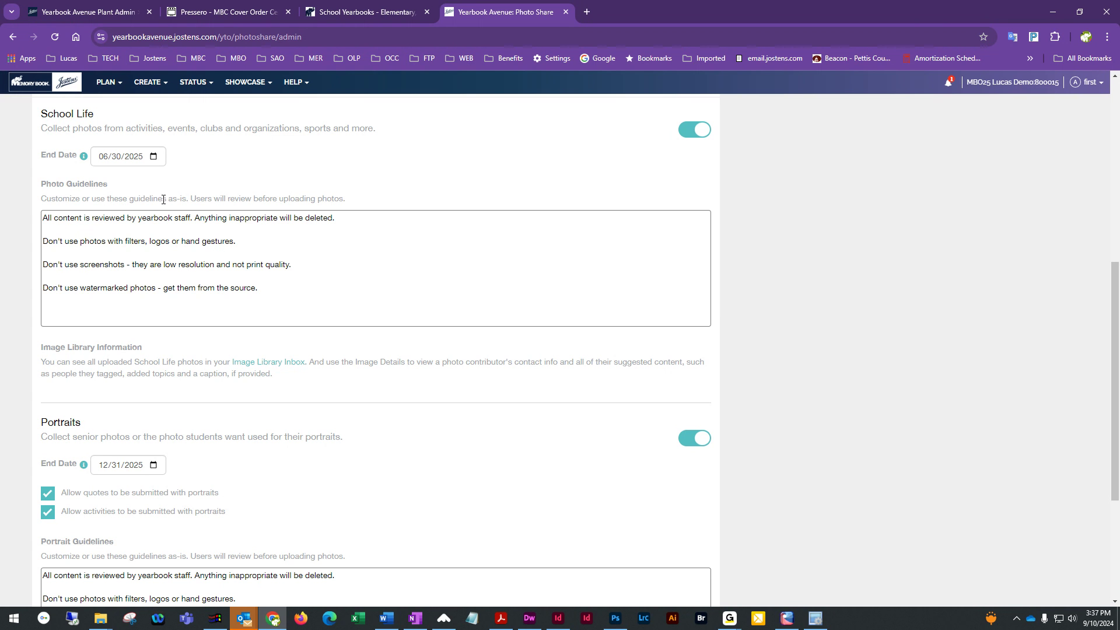
scroll(170, 185, up, 7)
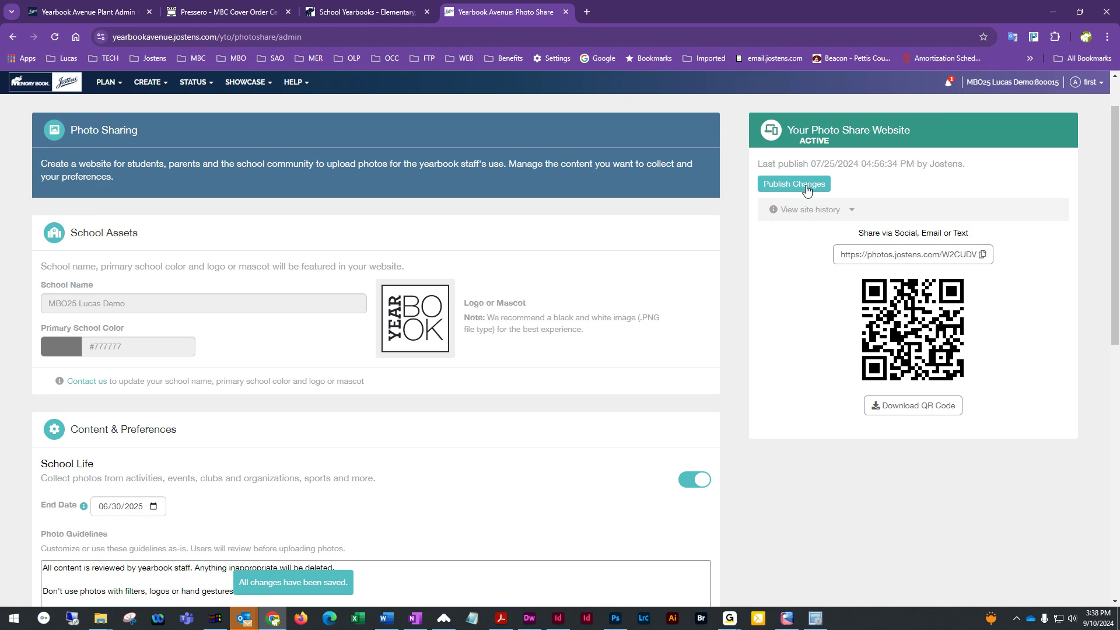
Publish the Photo Share website so it shows last published 09/10/2024 at 03:37:59 PM.
click(808, 186)
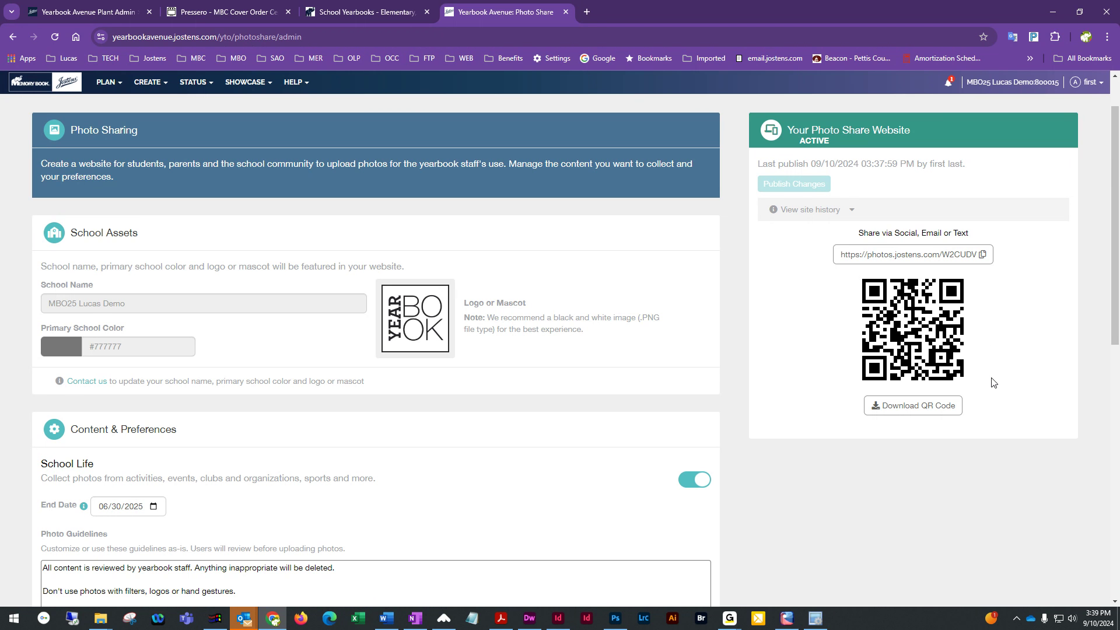
scroll(992, 378, down, 2)
scroll(992, 376, up, 2)
scroll(968, 491, down, 2)
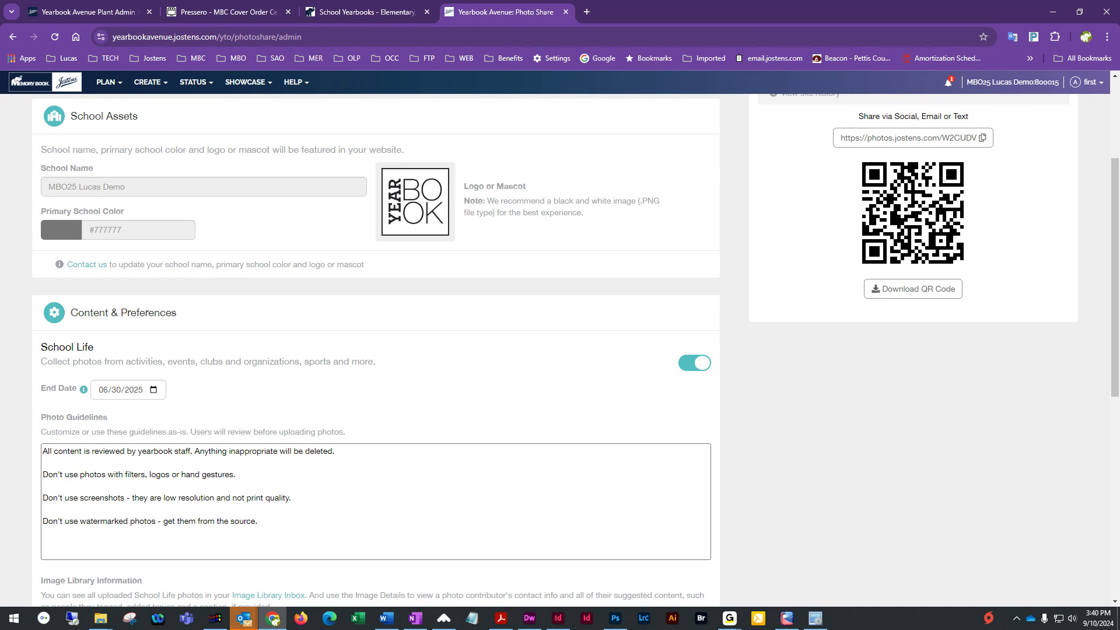
scroll(930, 428, down, 8)
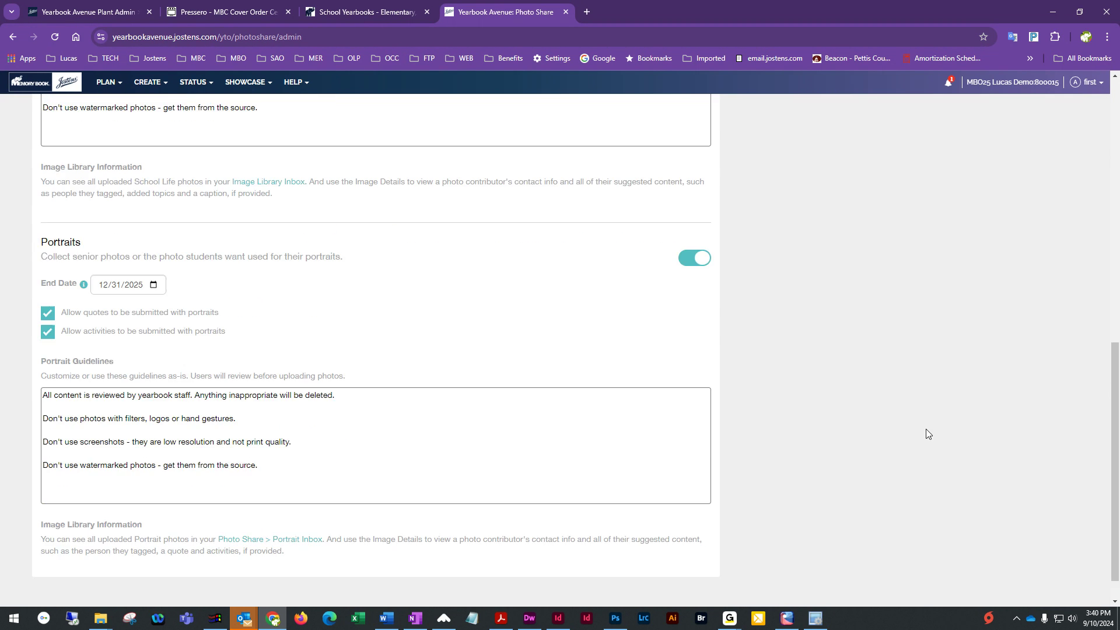
click(108, 82)
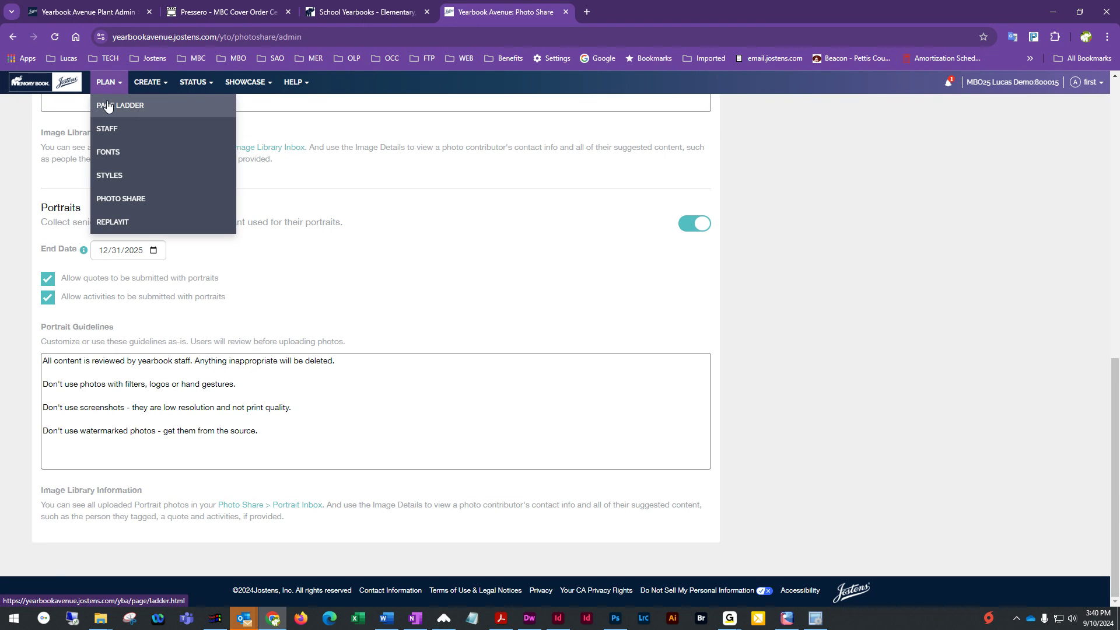
Show the page ladder with pages 001 through 011, briefly switch to Word, then return to PLAN.
click(105, 105)
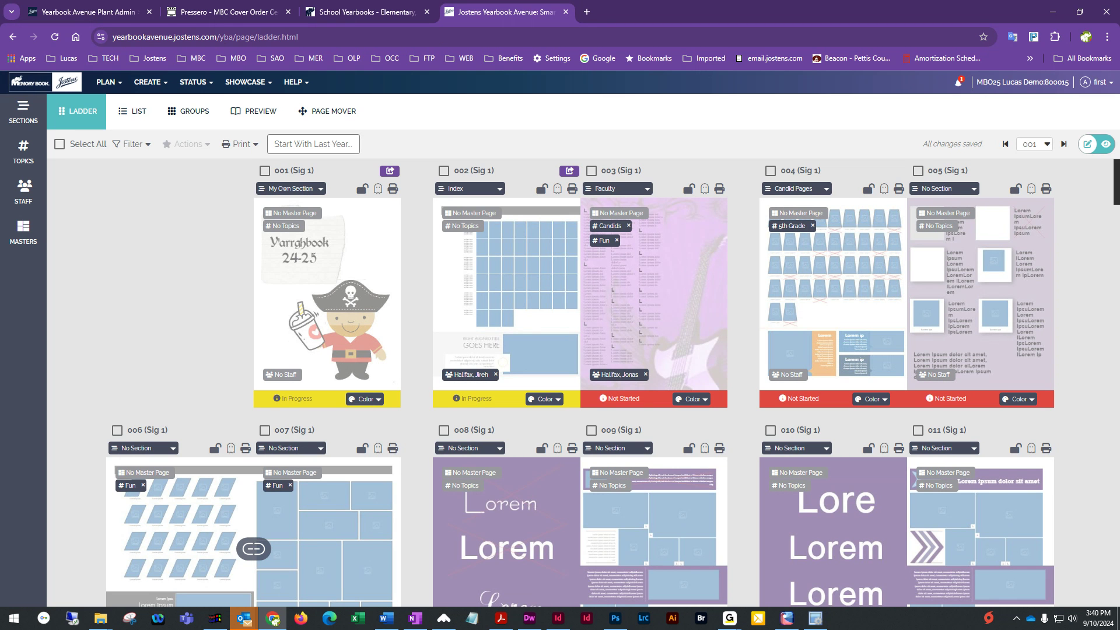
key(alt+Tab)
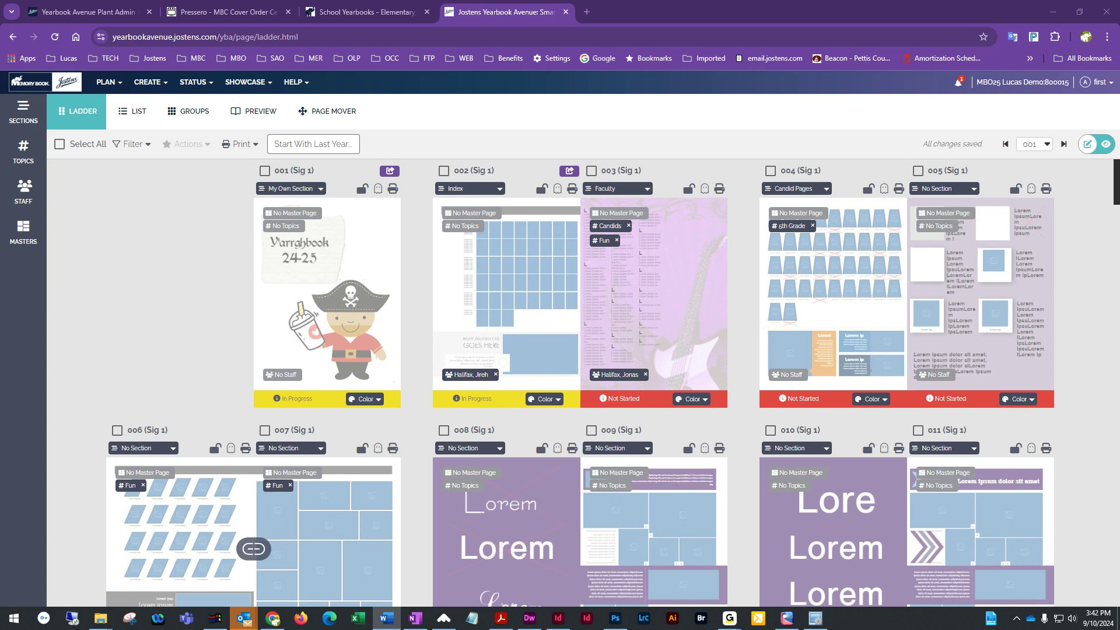
click(114, 82)
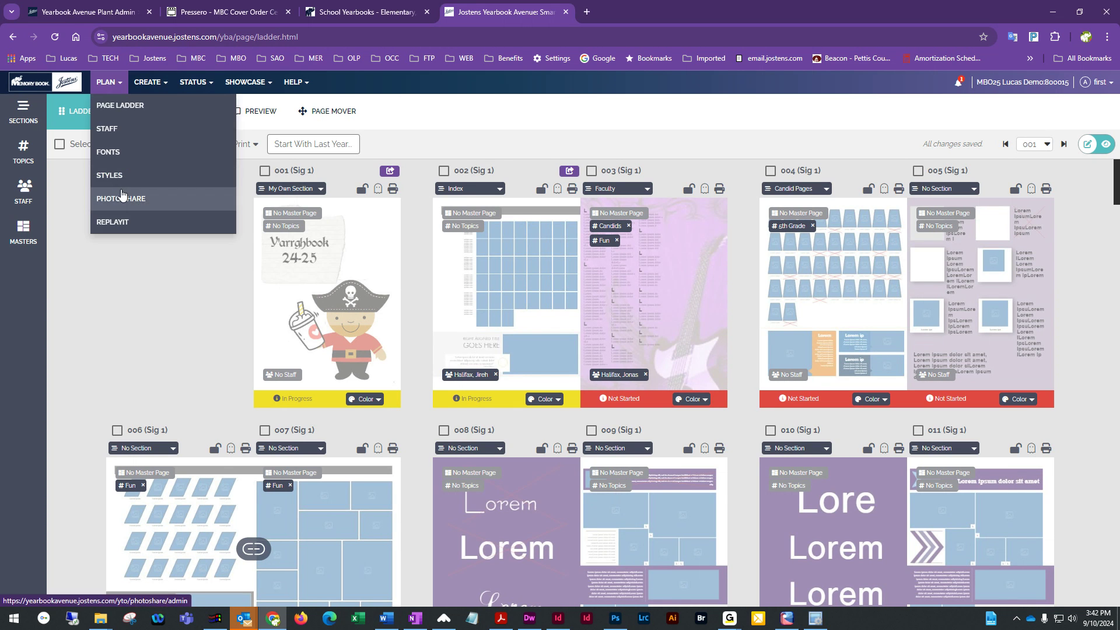
Go back to the Photo Share settings and scroll through the collection options.
click(124, 199)
scroll(501, 370, down, 6)
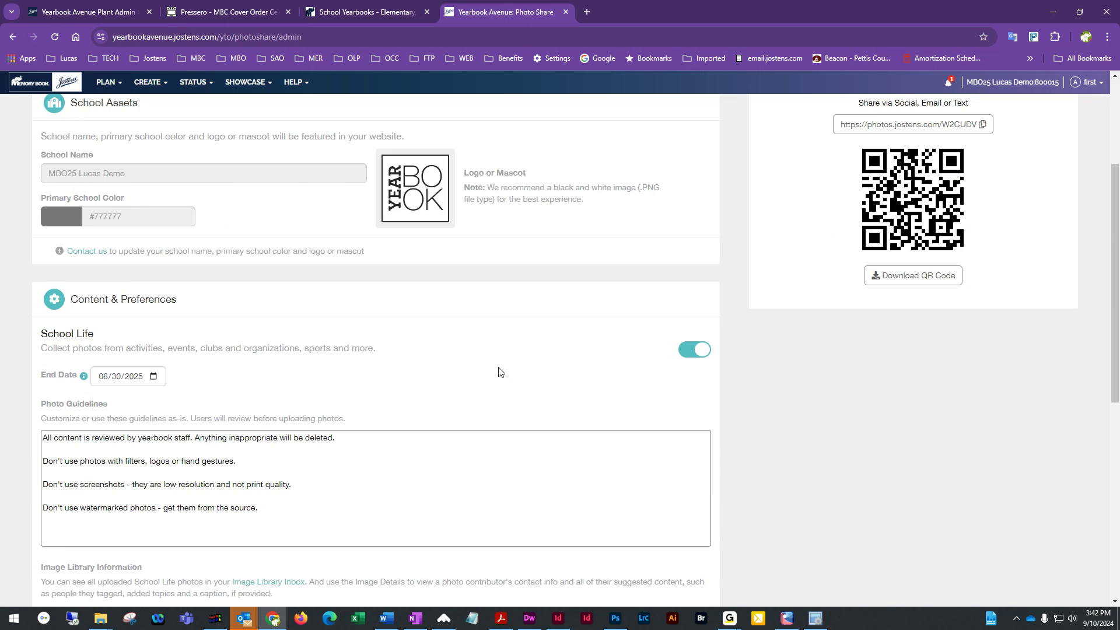
scroll(417, 302, up, 2)
scroll(465, 354, down, 4)
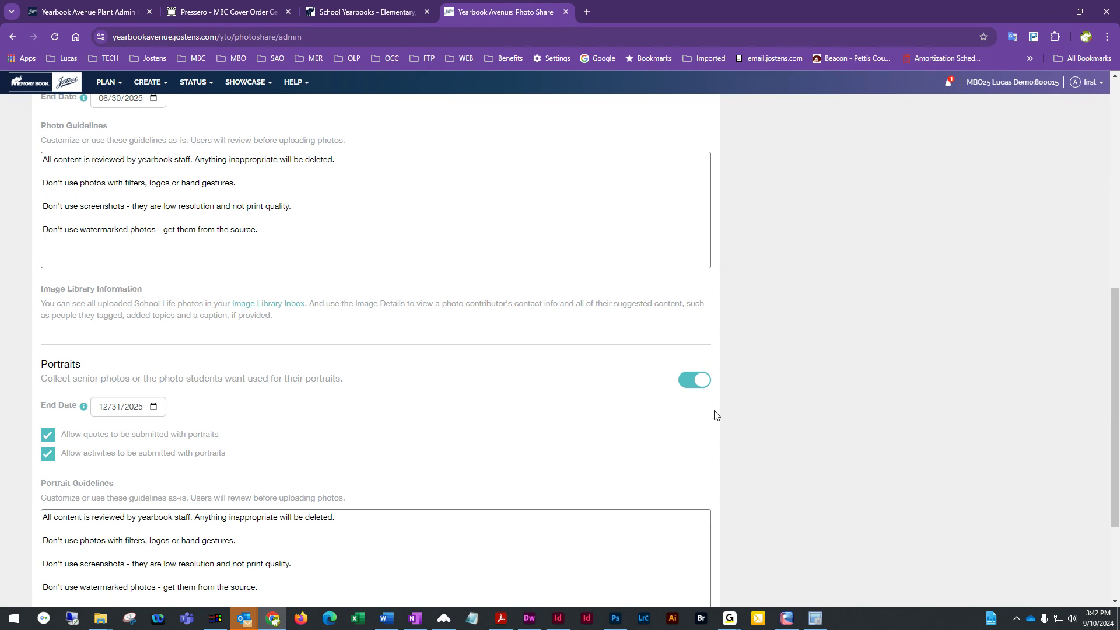
scroll(625, 275, up, 4)
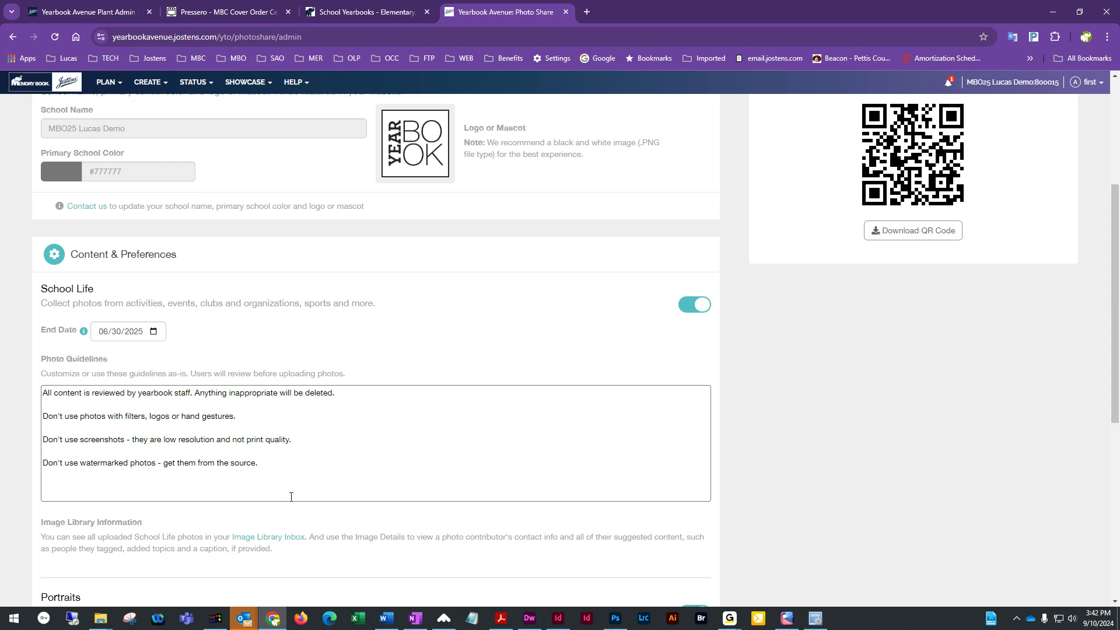
scroll(593, 414, down, 5)
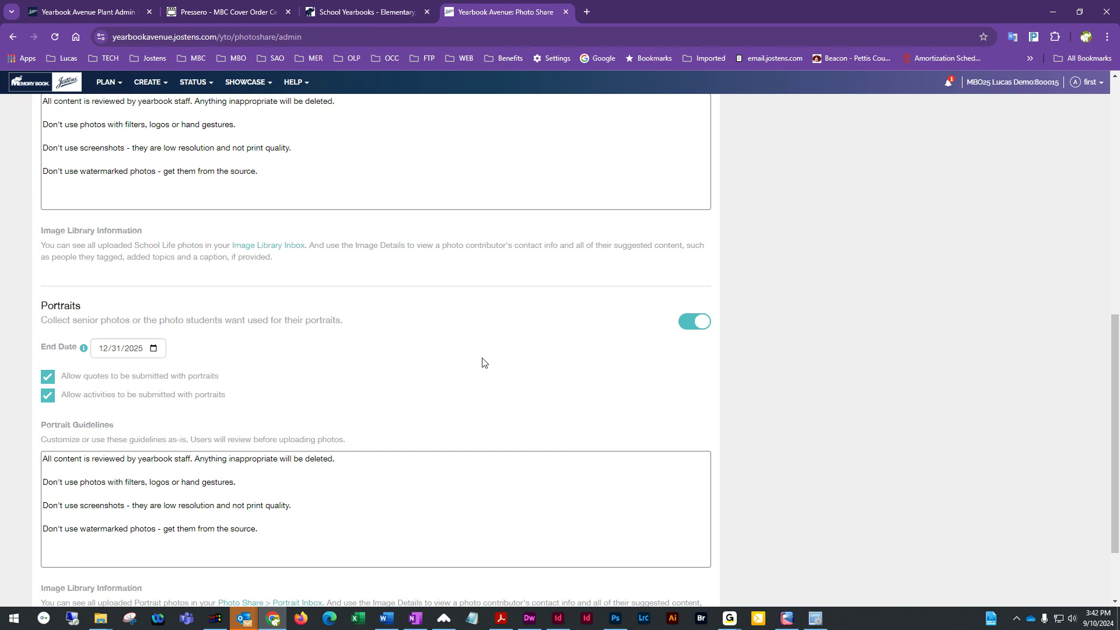
Switch Portraits collection off and back on, leaving it and School Life enabled.
click(703, 323)
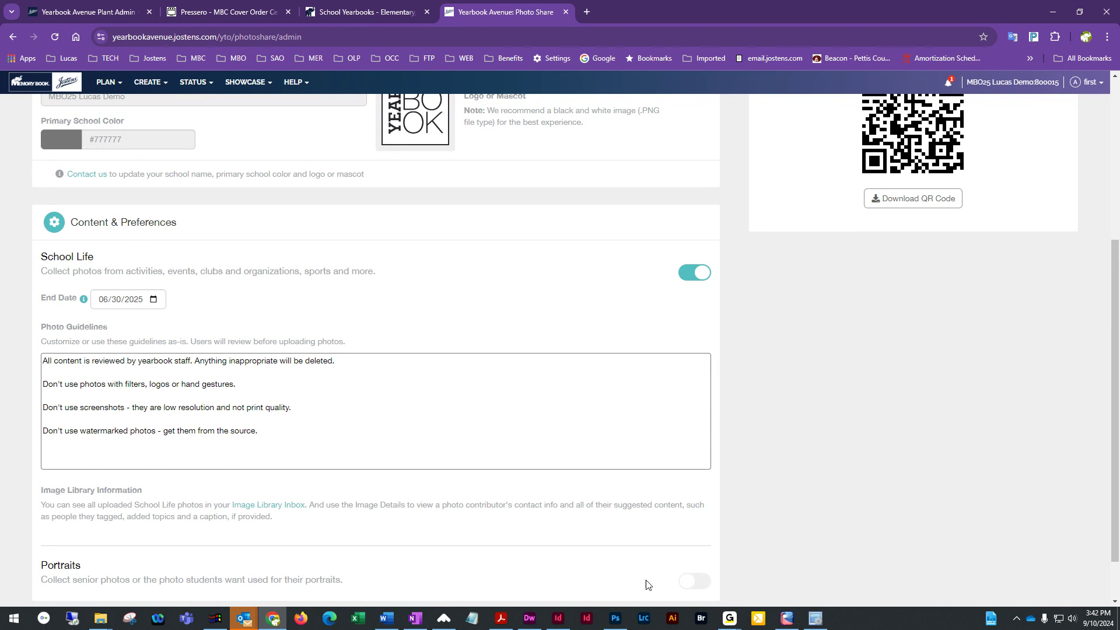
scroll(649, 554, down, 1)
click(691, 525)
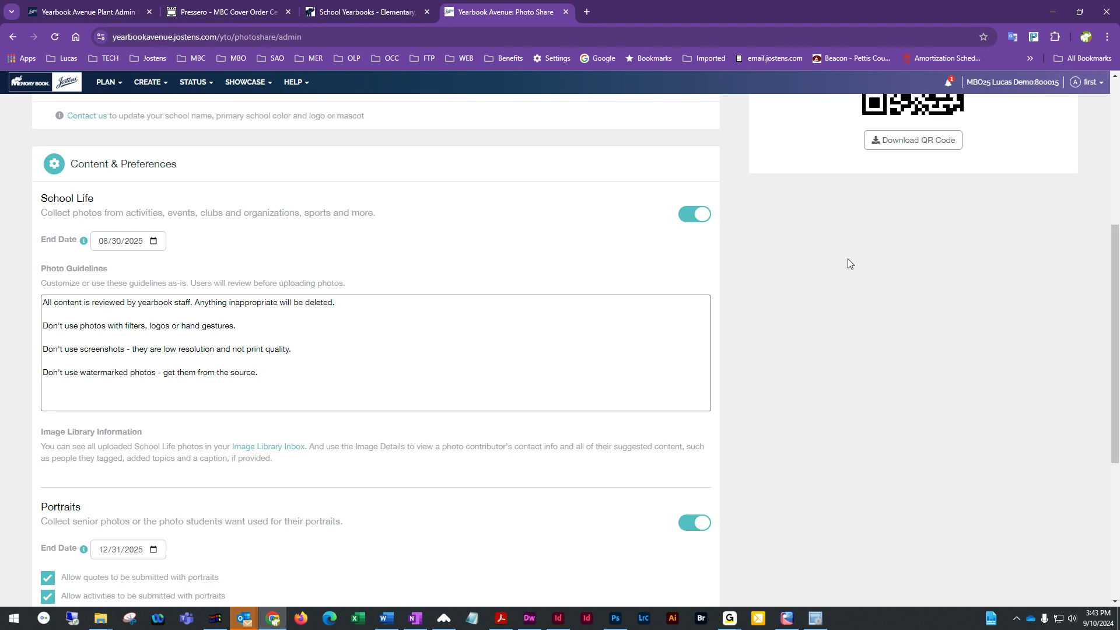
click(150, 86)
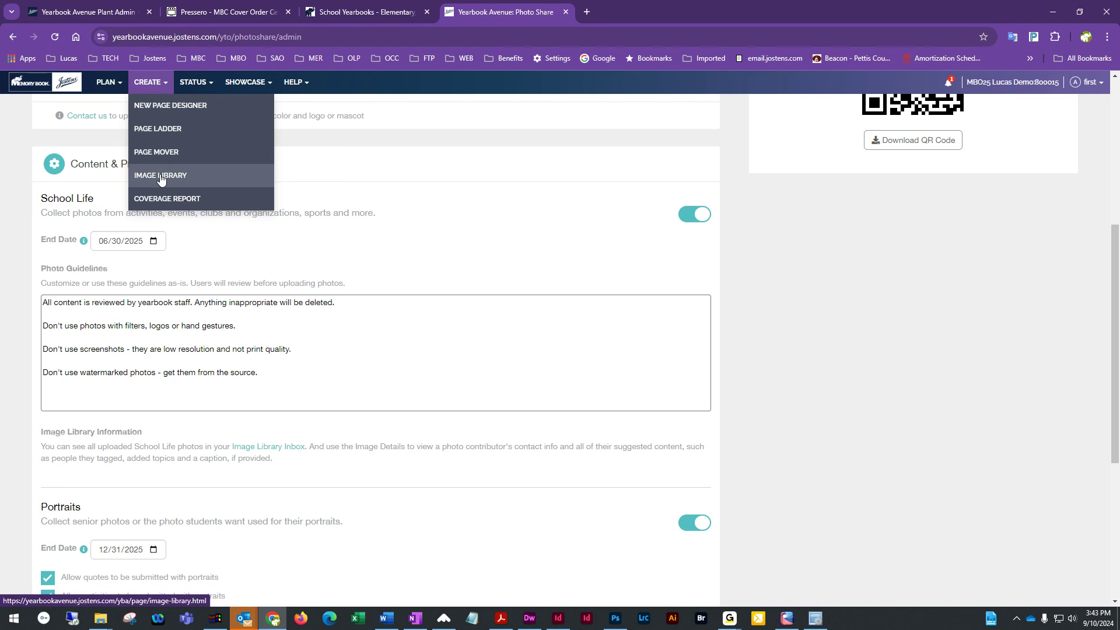
In the Image Library, expand Inbox > Photo Share and Activities, and open the empty School Life folder.
click(158, 178)
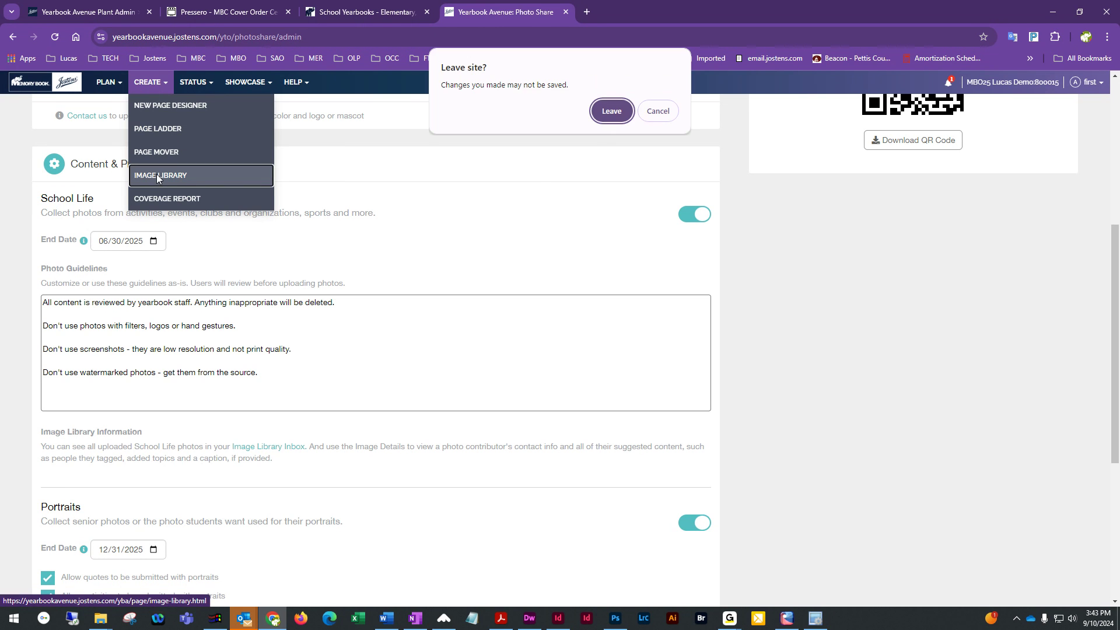
click(612, 112)
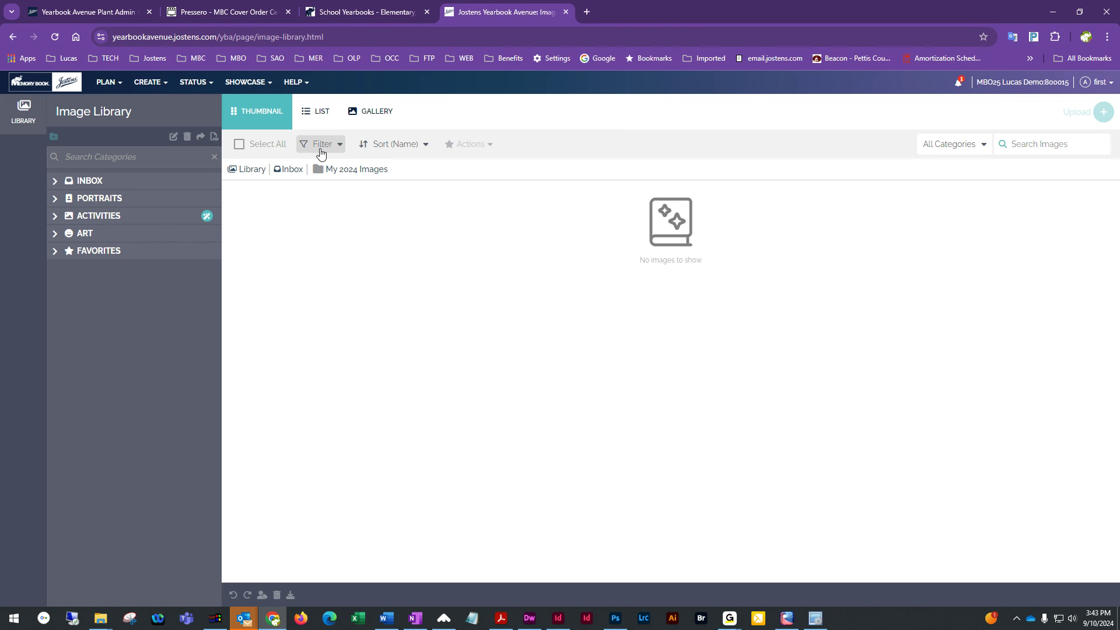
click(55, 181)
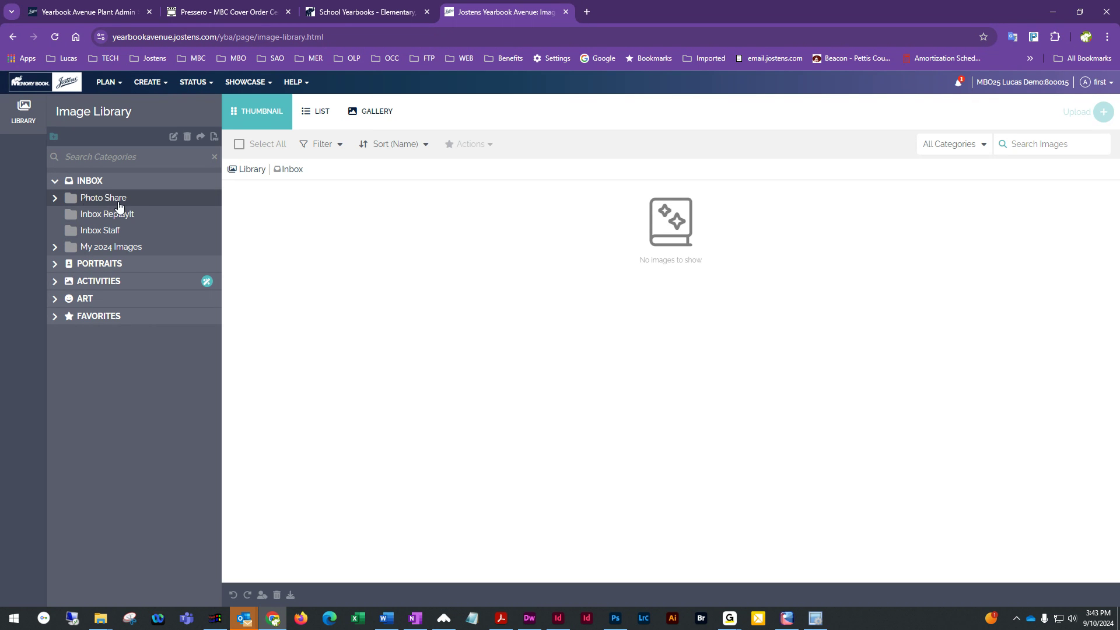
click(54, 198)
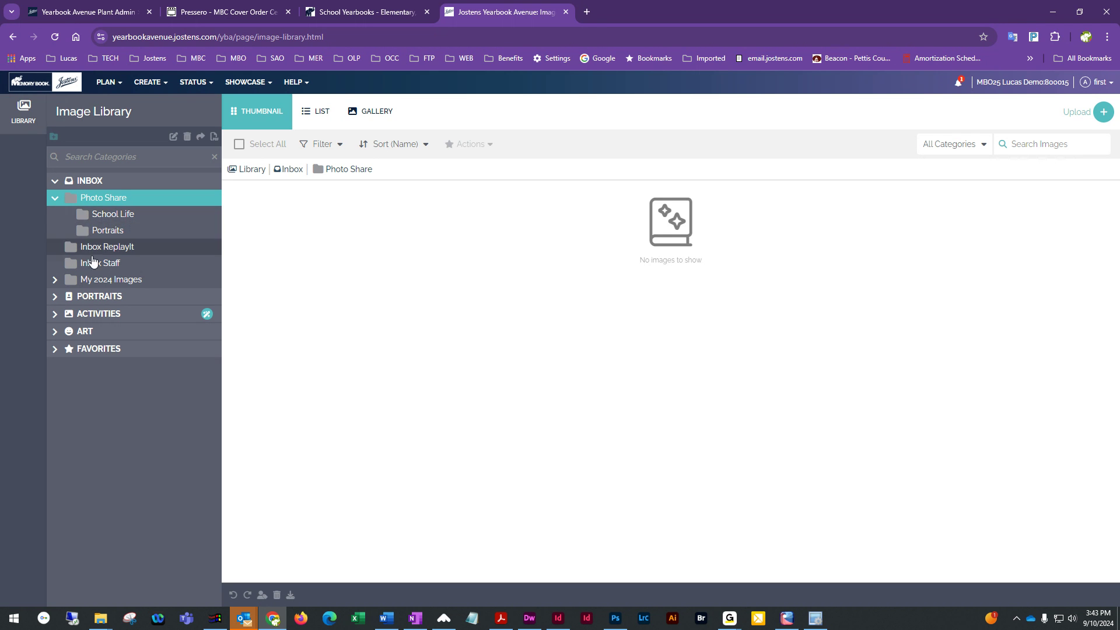
click(53, 315)
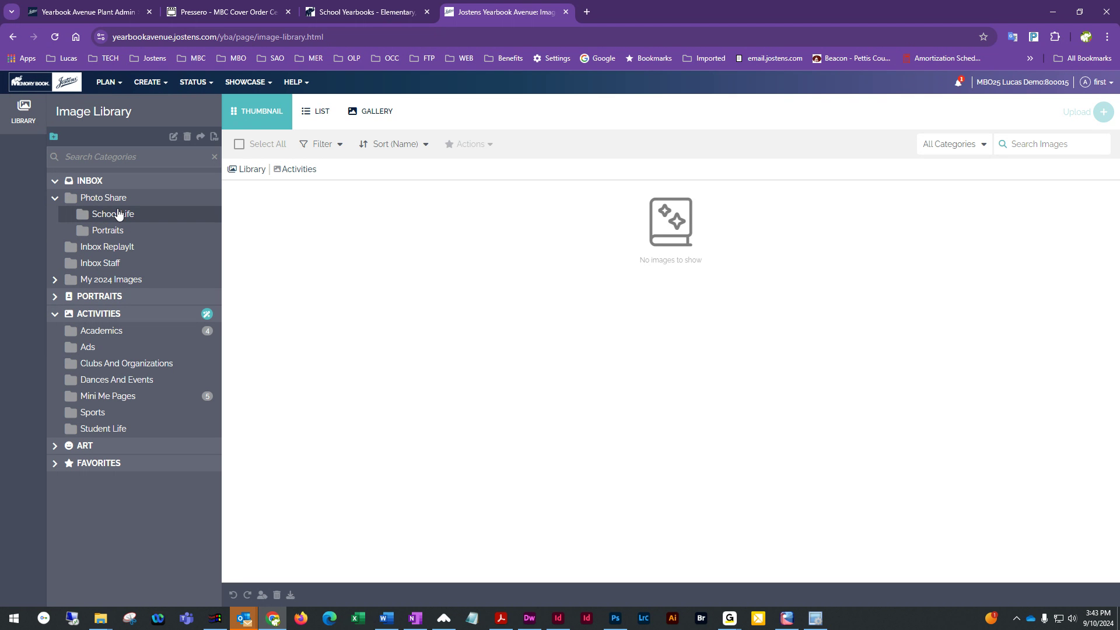
click(118, 215)
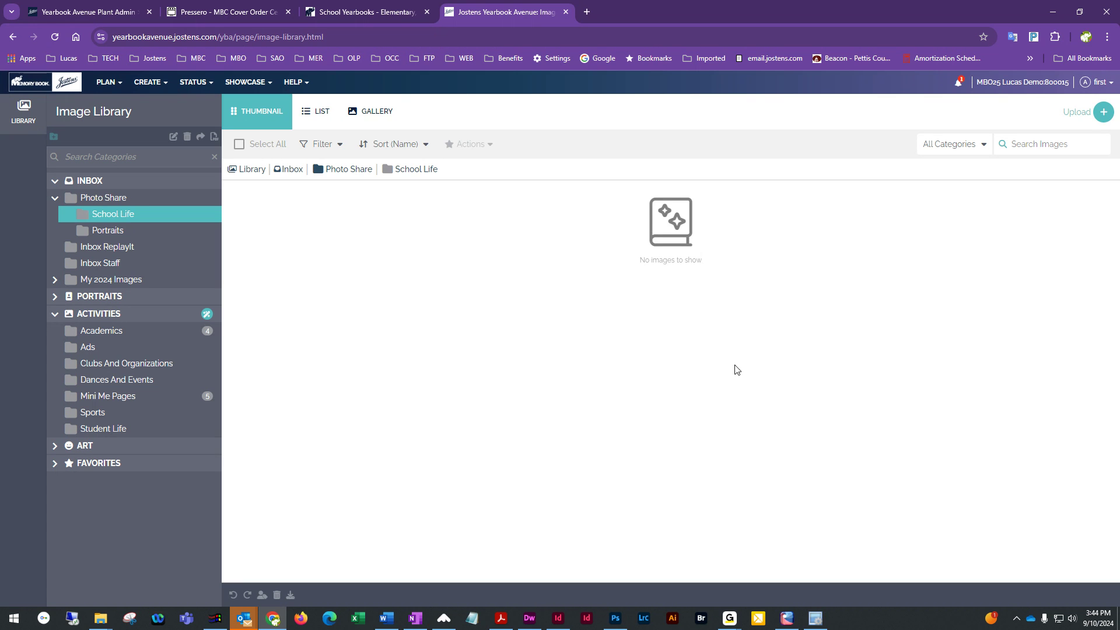
Return to the Photo Share admin page and review the School Life settings and Photo Guidelines.
click(108, 82)
click(128, 201)
scroll(618, 351, down, 3)
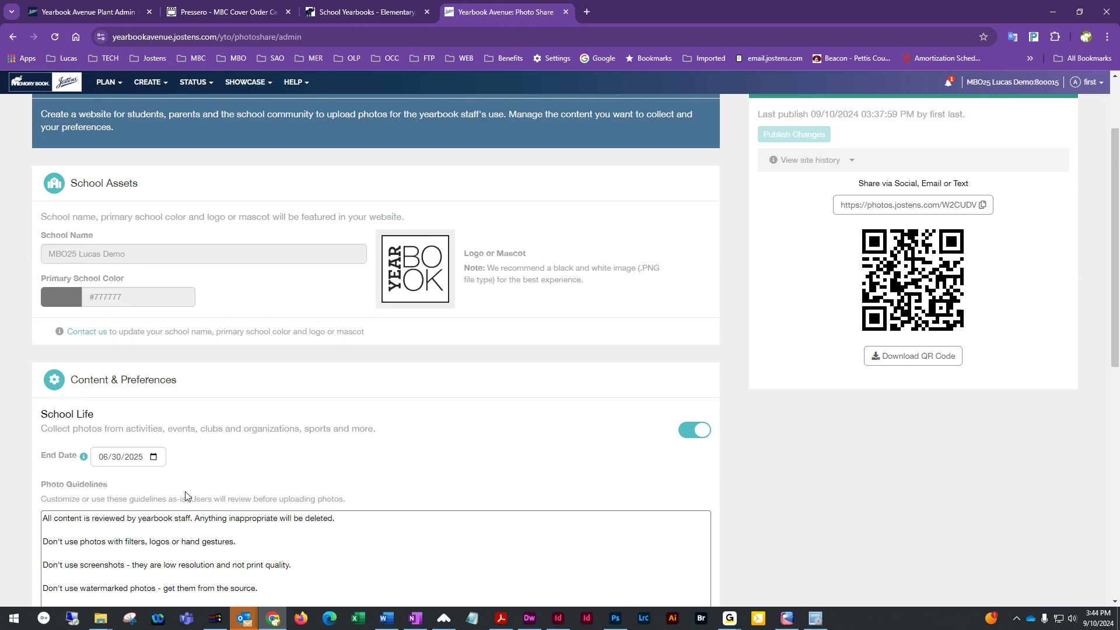
scroll(984, 387, up, 1)
scroll(984, 386, up, 2)
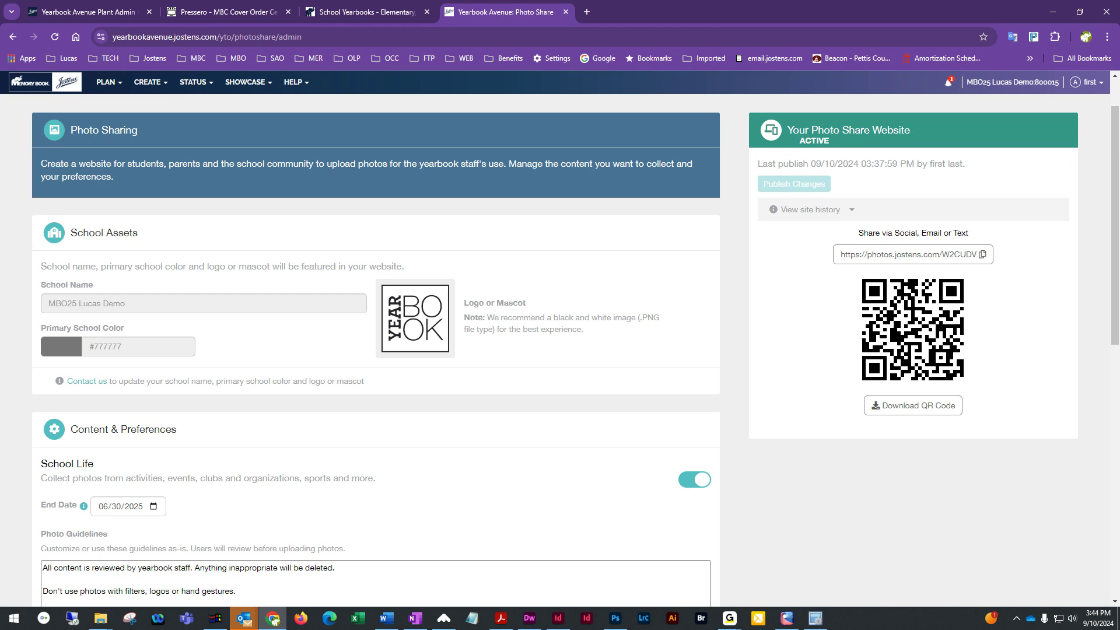
scroll(550, 315, down, 6)
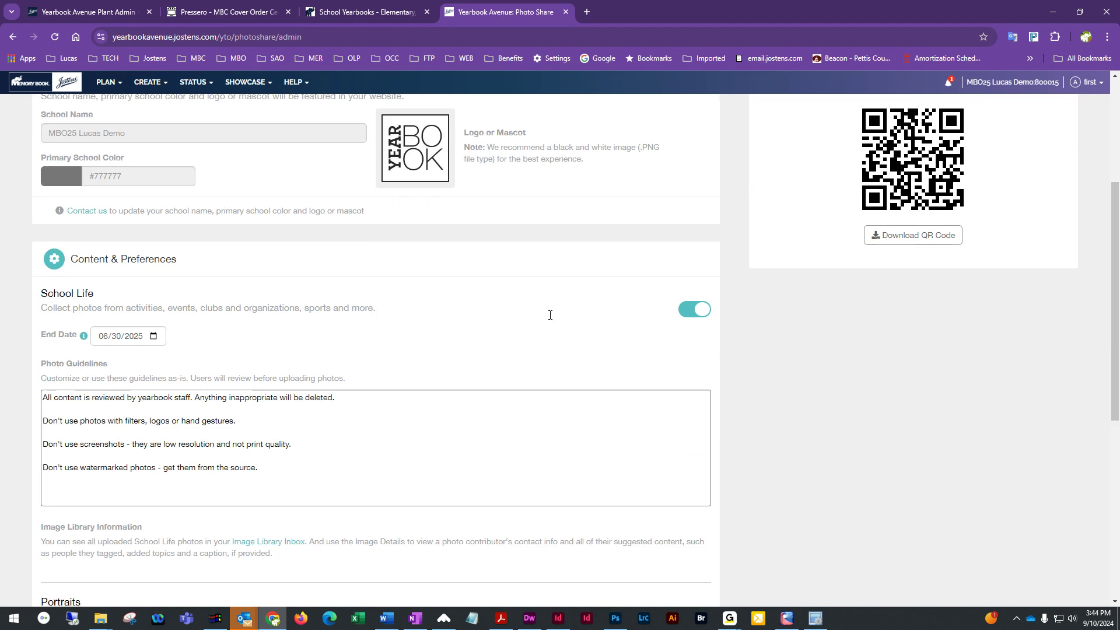
scroll(550, 315, down, 4)
scroll(551, 318, up, 10)
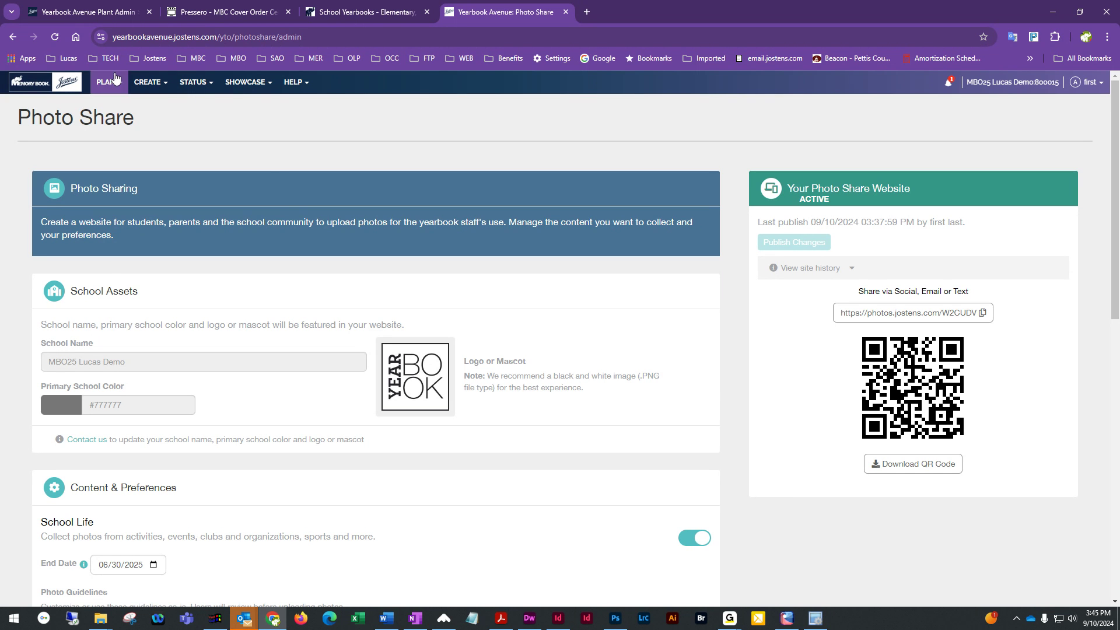
click(155, 84)
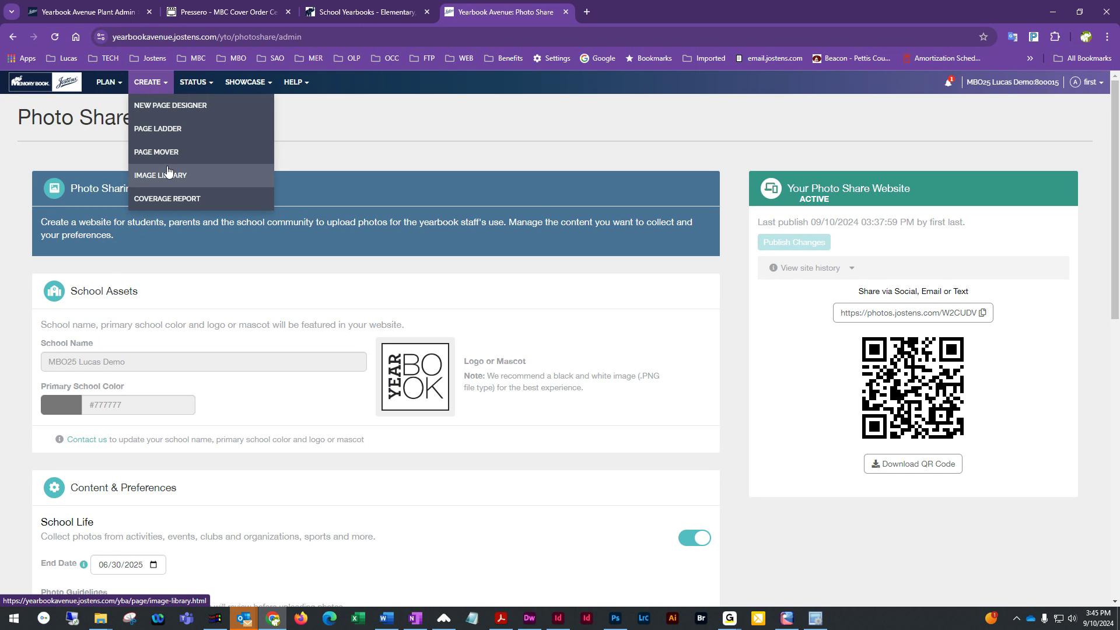
Reopen the Image Library and expand the Inbox > Photo Share and Activities folders.
click(163, 175)
click(54, 181)
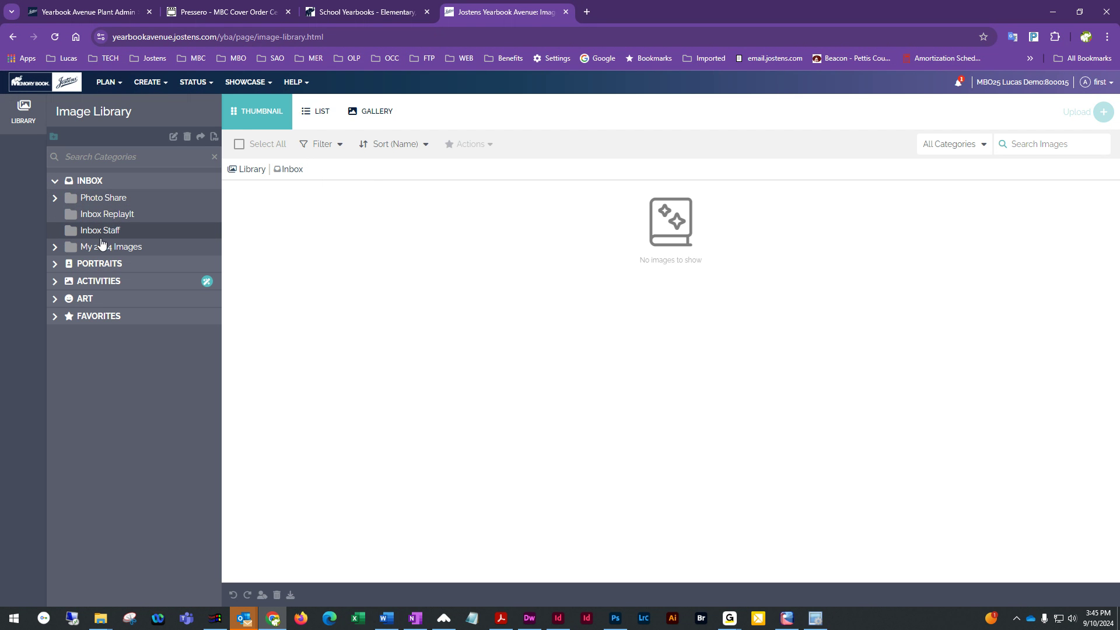
click(55, 199)
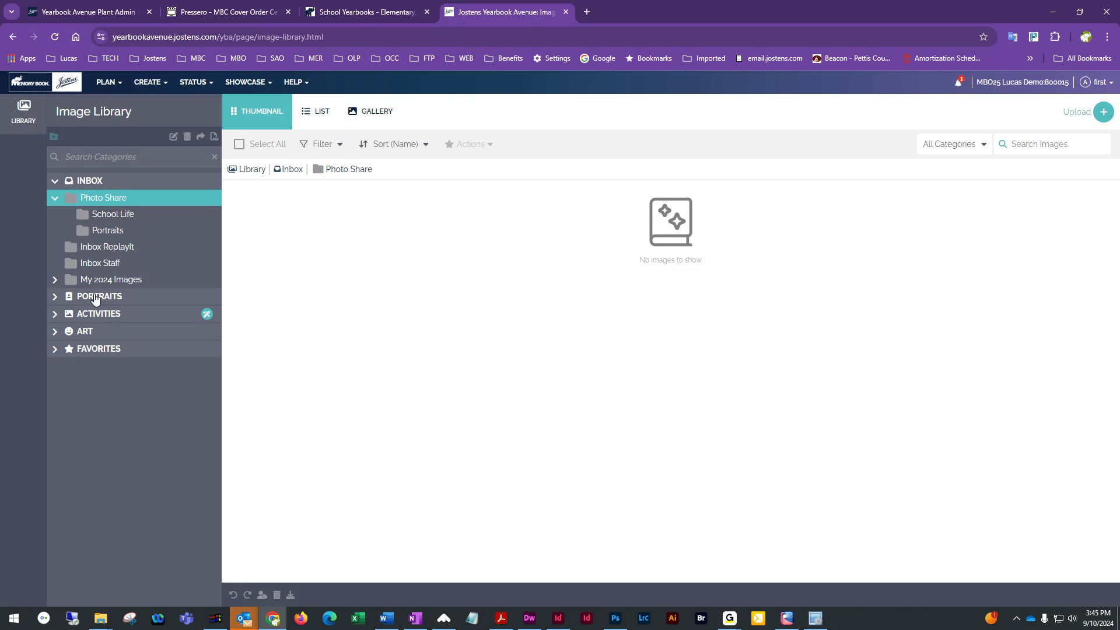
click(55, 314)
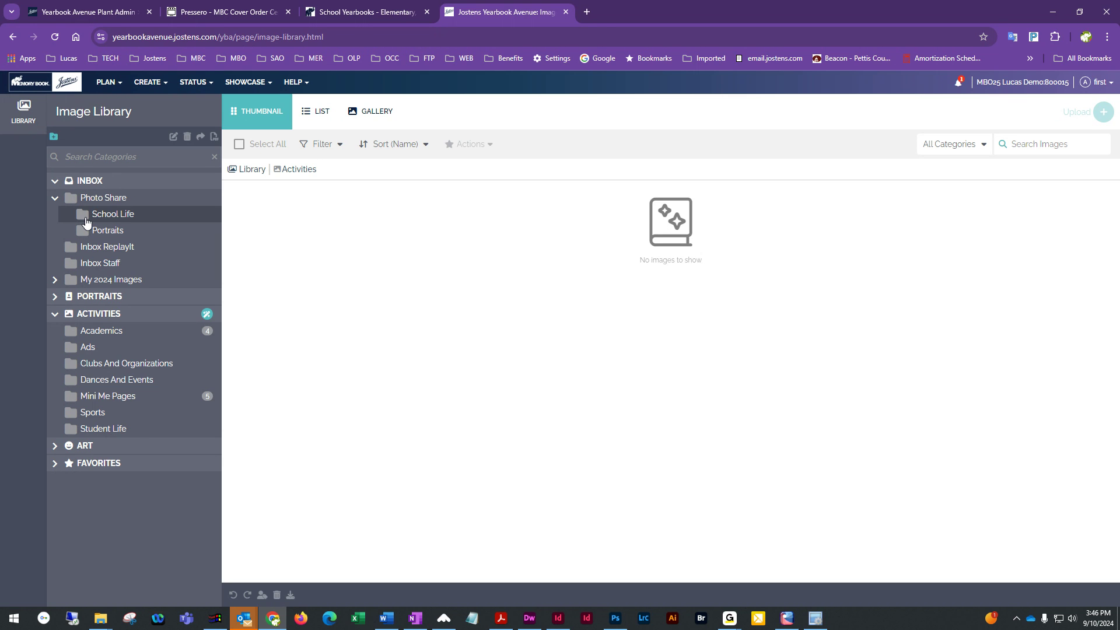
click(149, 90)
click(108, 88)
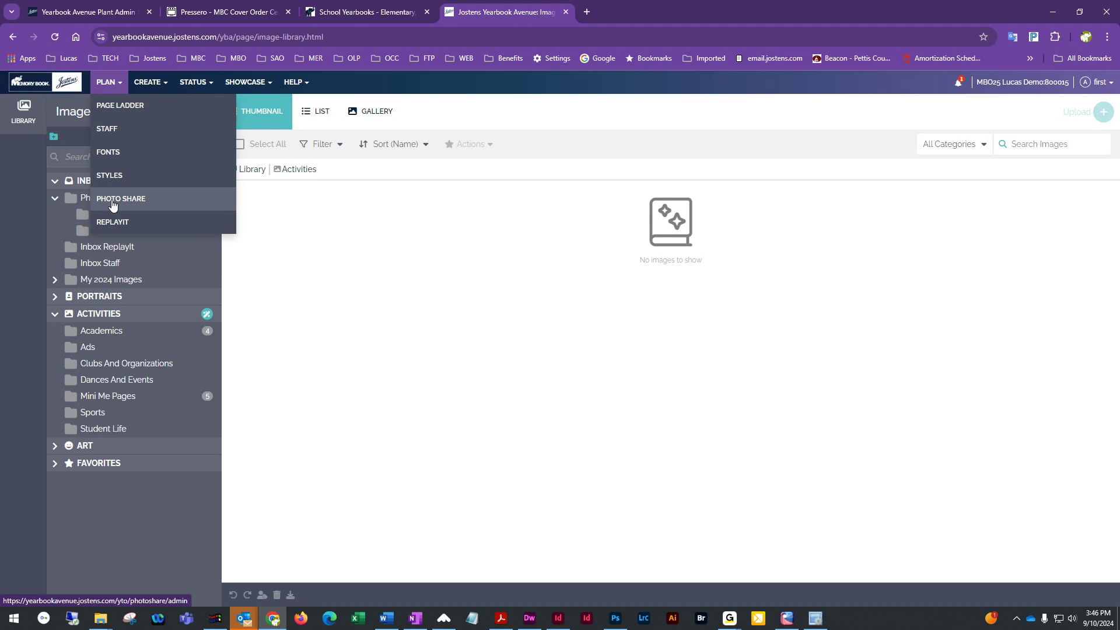
Copy the public Photo Share website link from the PLAN > Photo Share admin page.
click(114, 205)
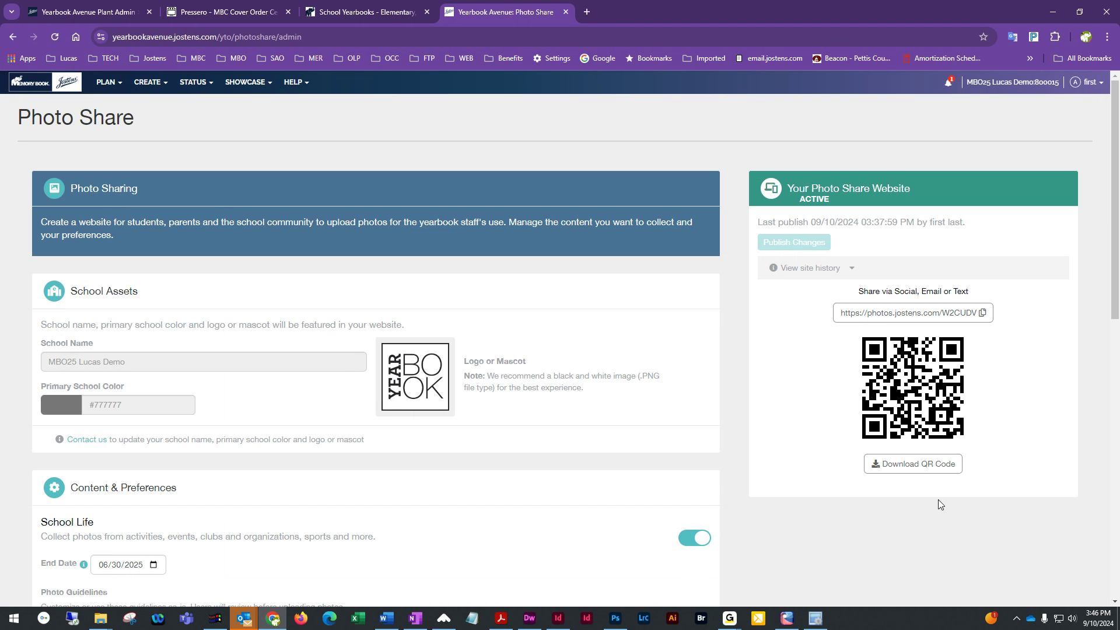
click(905, 319)
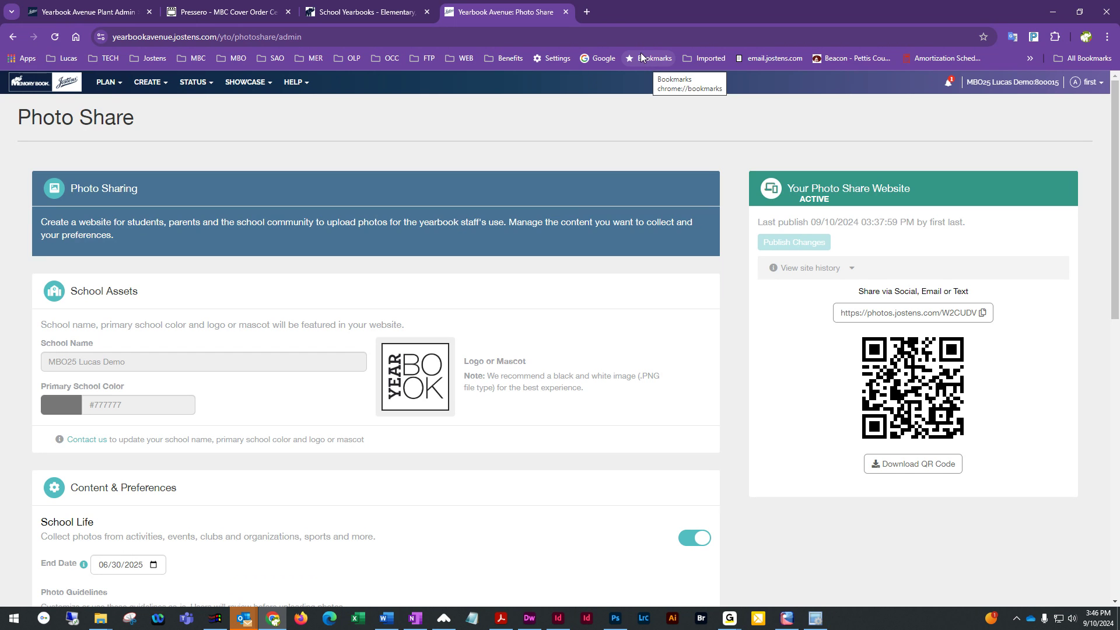
Open the copied Photo Share link in a new browser tab.
click(587, 13)
click(259, 36)
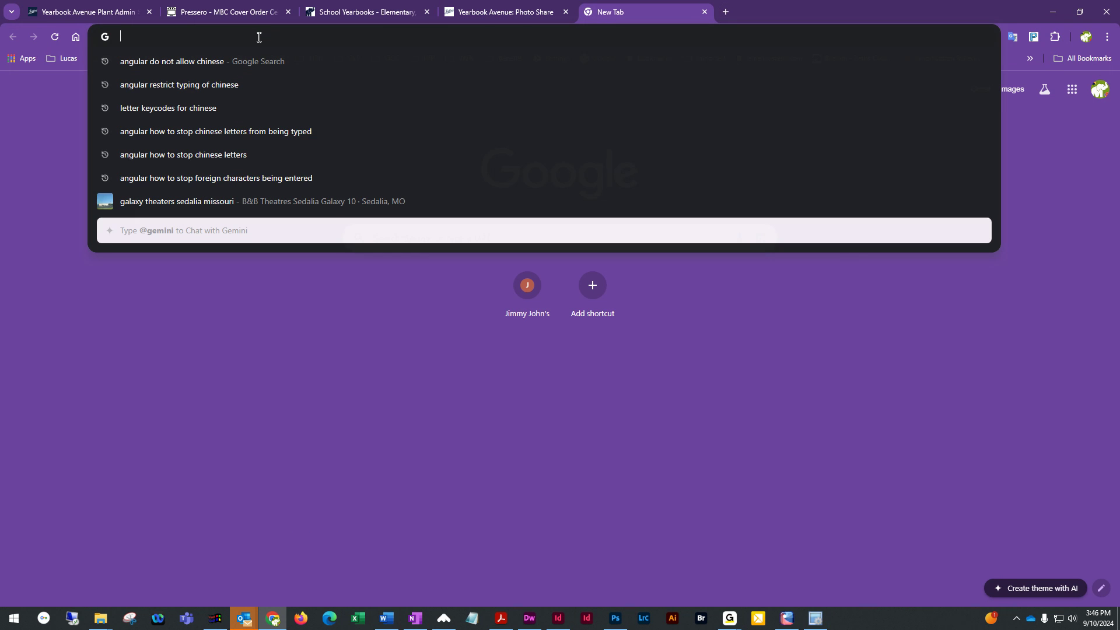
key(ctrl+v)
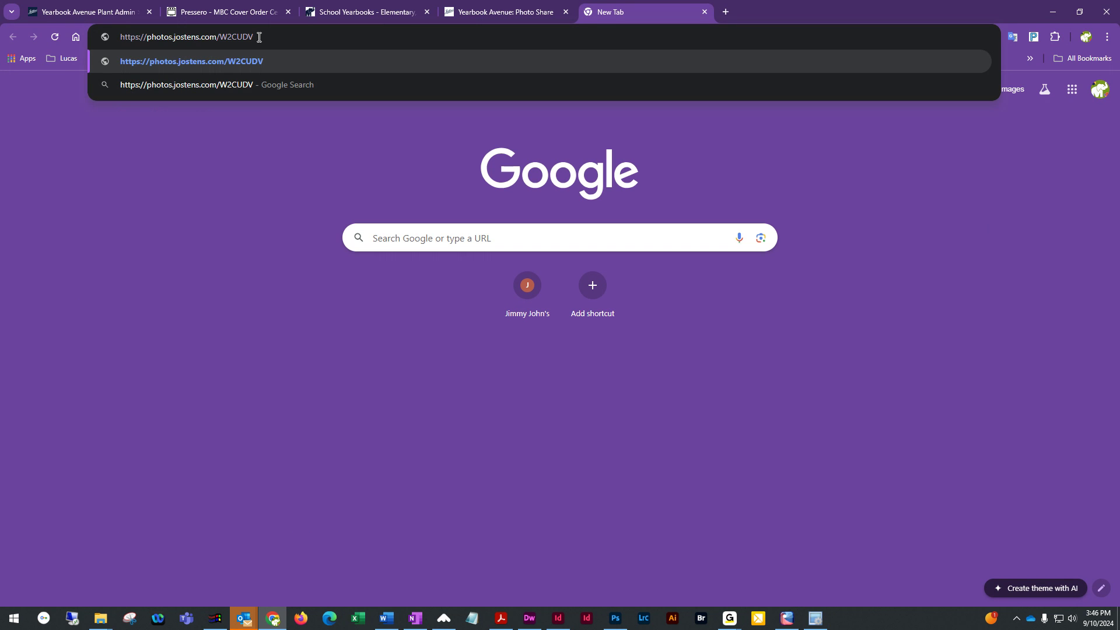
key(Return)
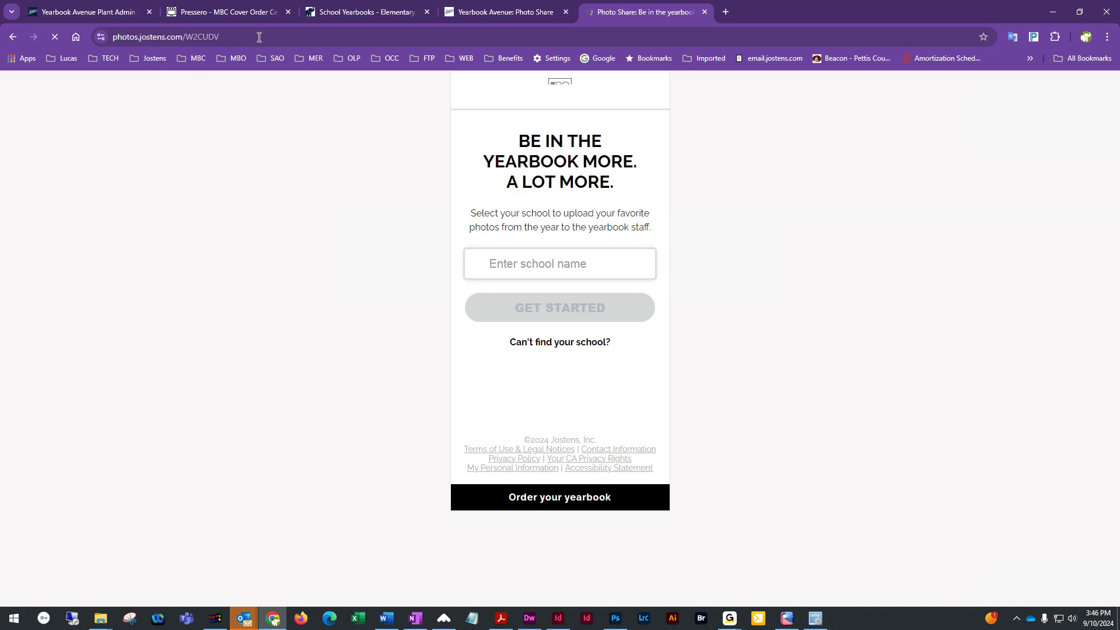
scroll(617, 337, down, 2)
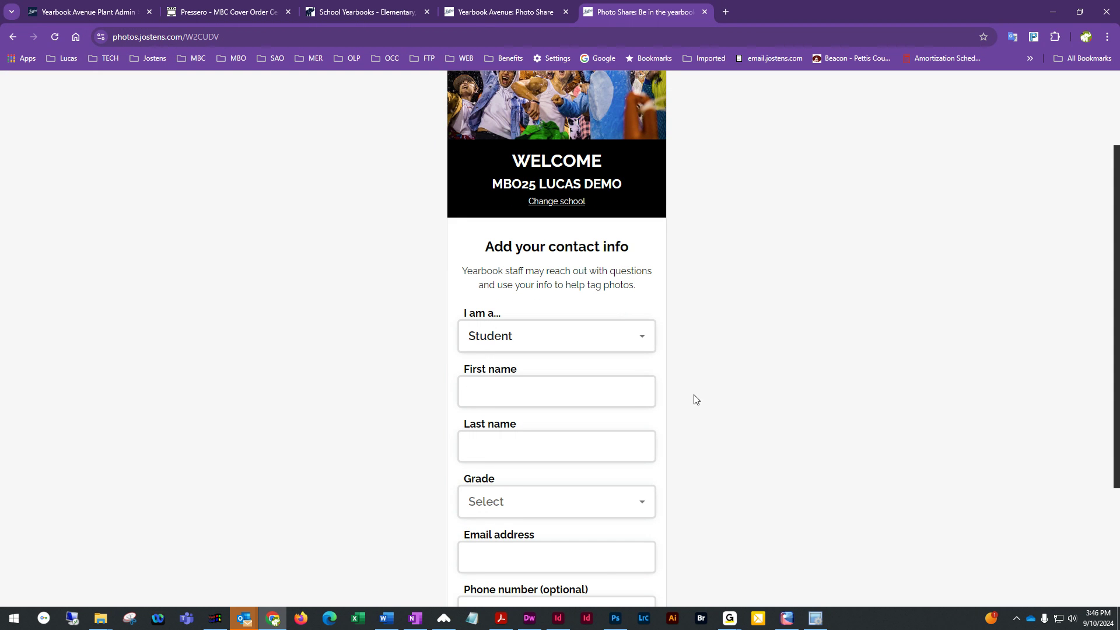
scroll(576, 435, down, 2)
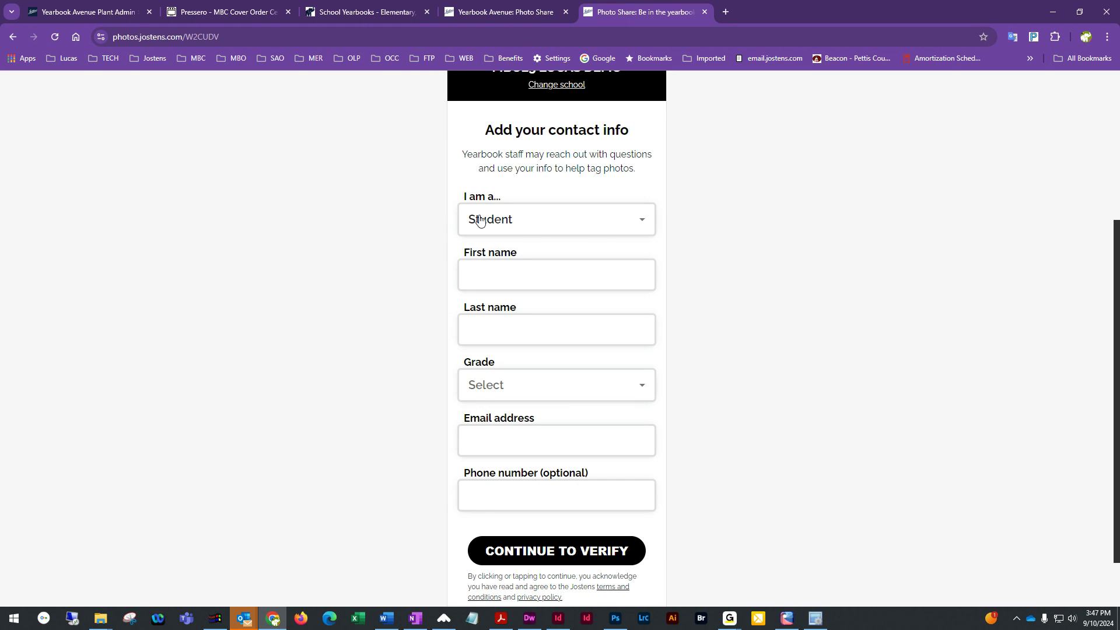
Select the Photographer role, enter the first name and e-mail address, and request a verification code.
click(574, 230)
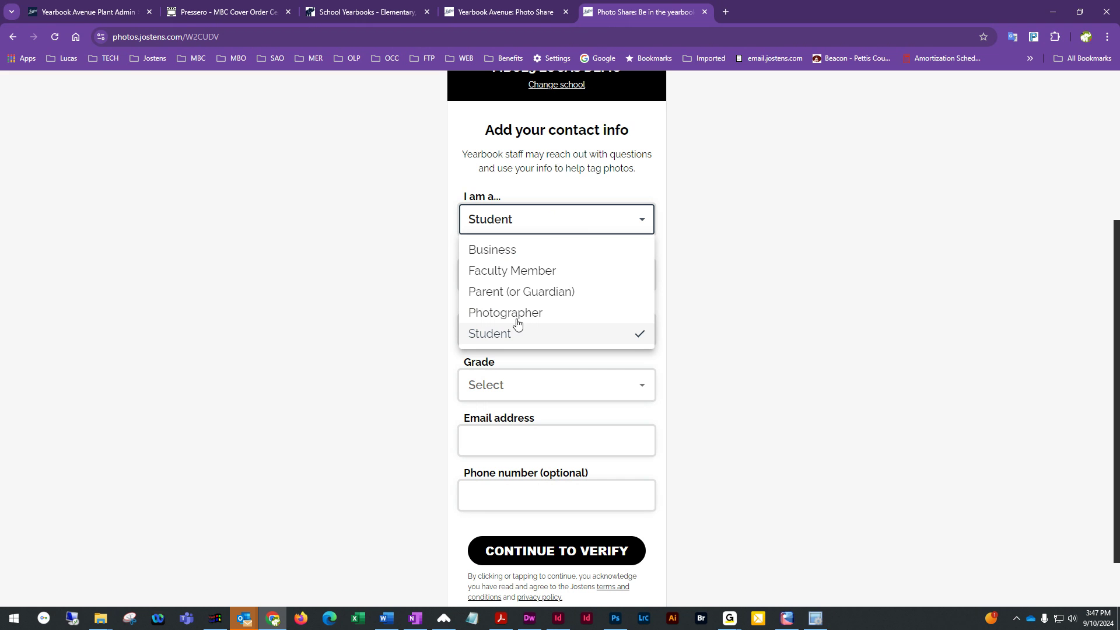
click(522, 313)
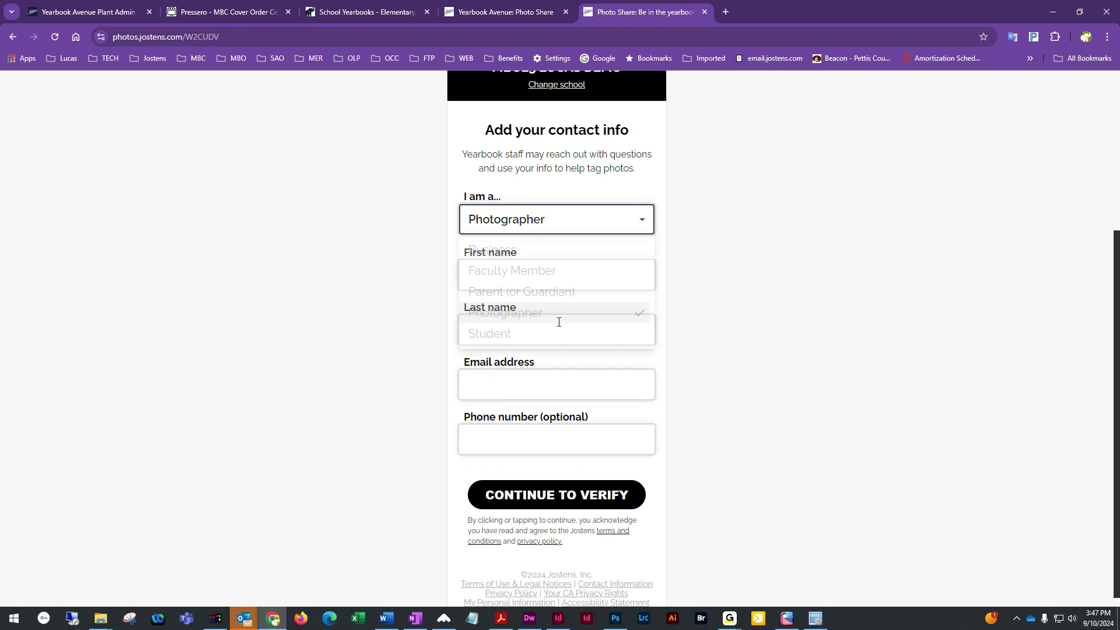
click(516, 277)
text(Tec)
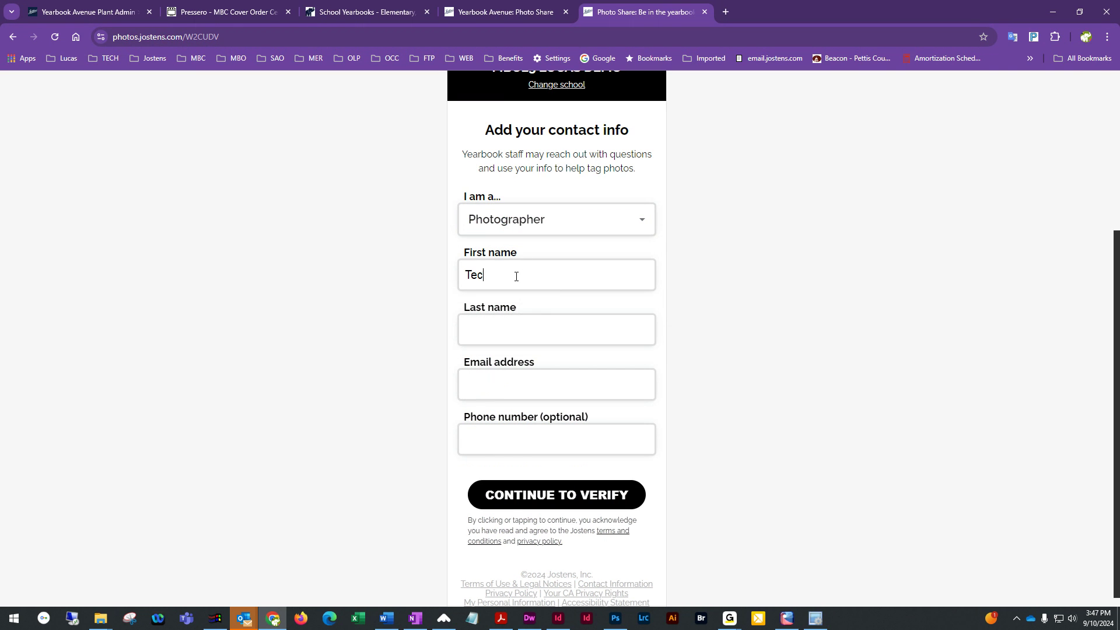
text(hSupport)
click(516, 380)
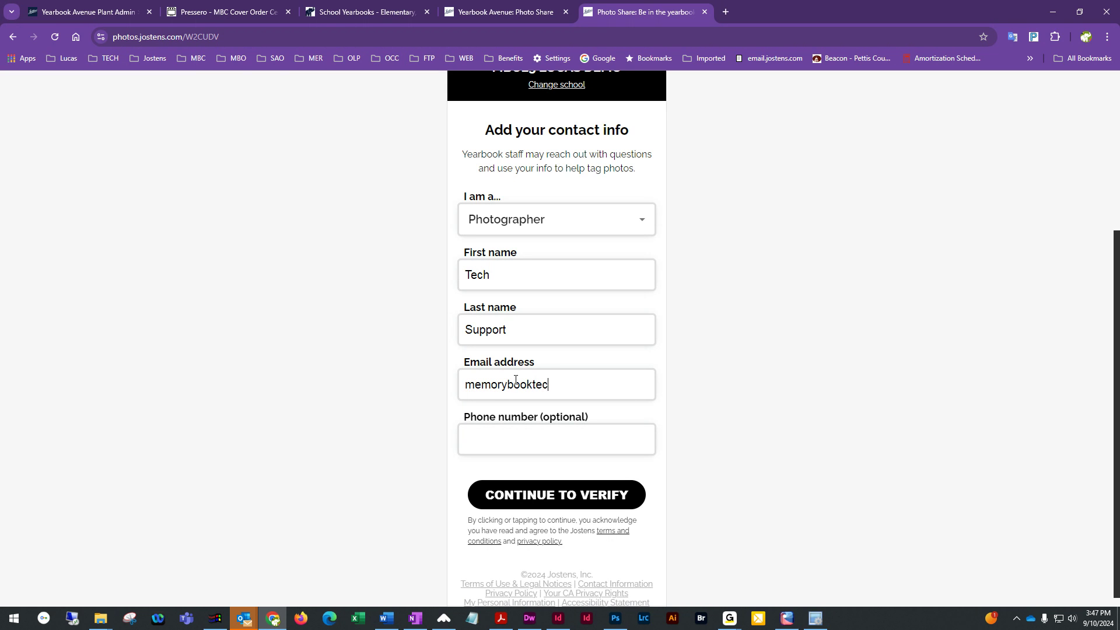
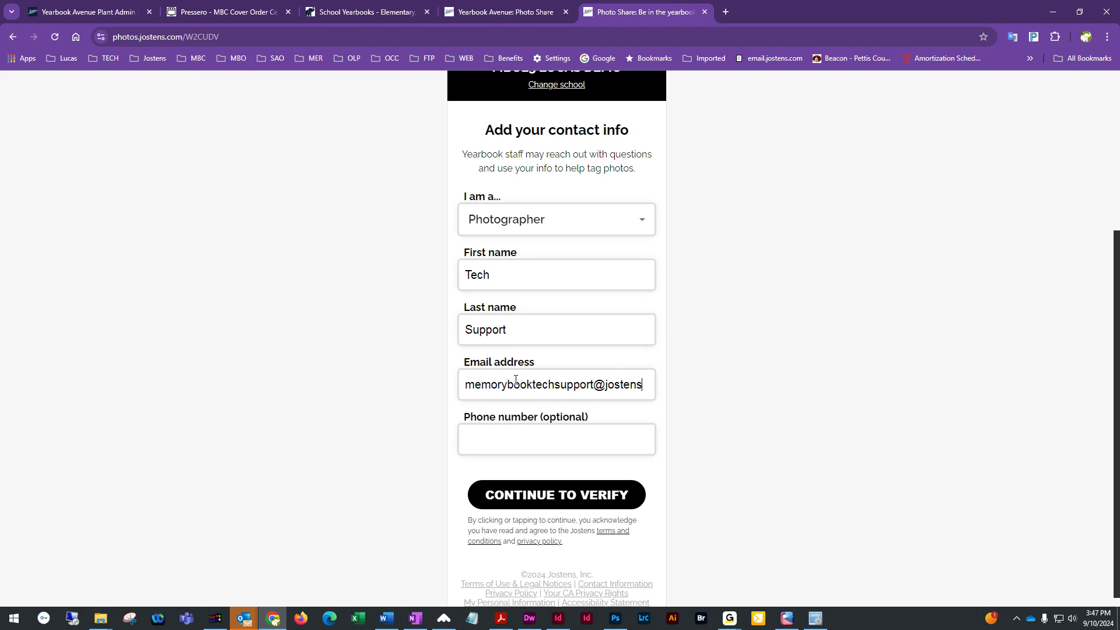
click(545, 512)
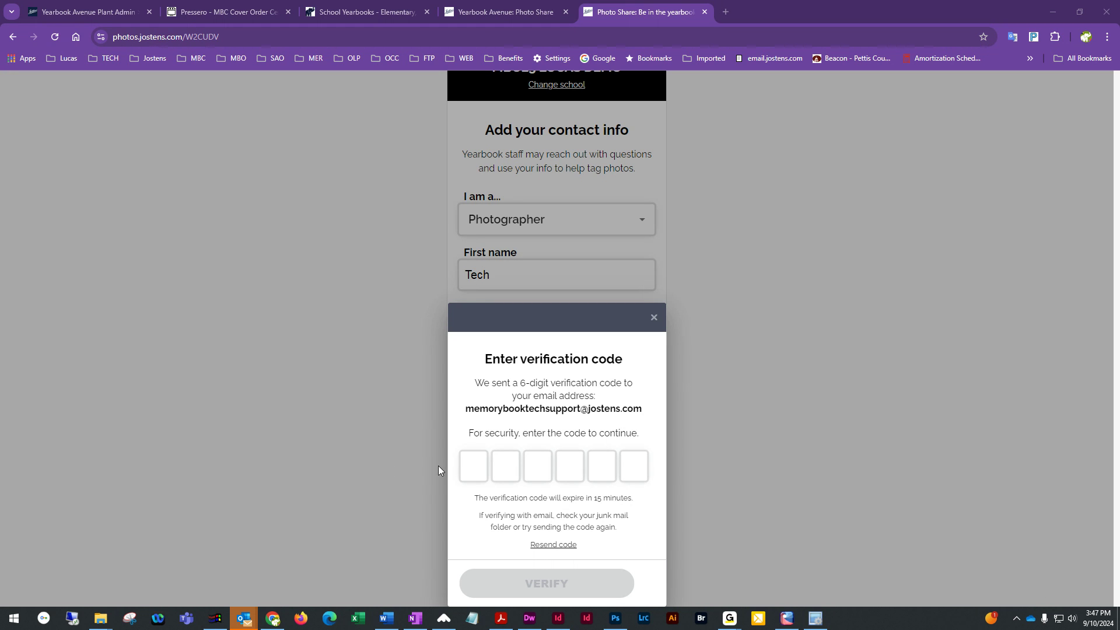
Enter the six-digit e-mailed verification code, then choose SHARE PHOTOS under School Life.
click(459, 469)
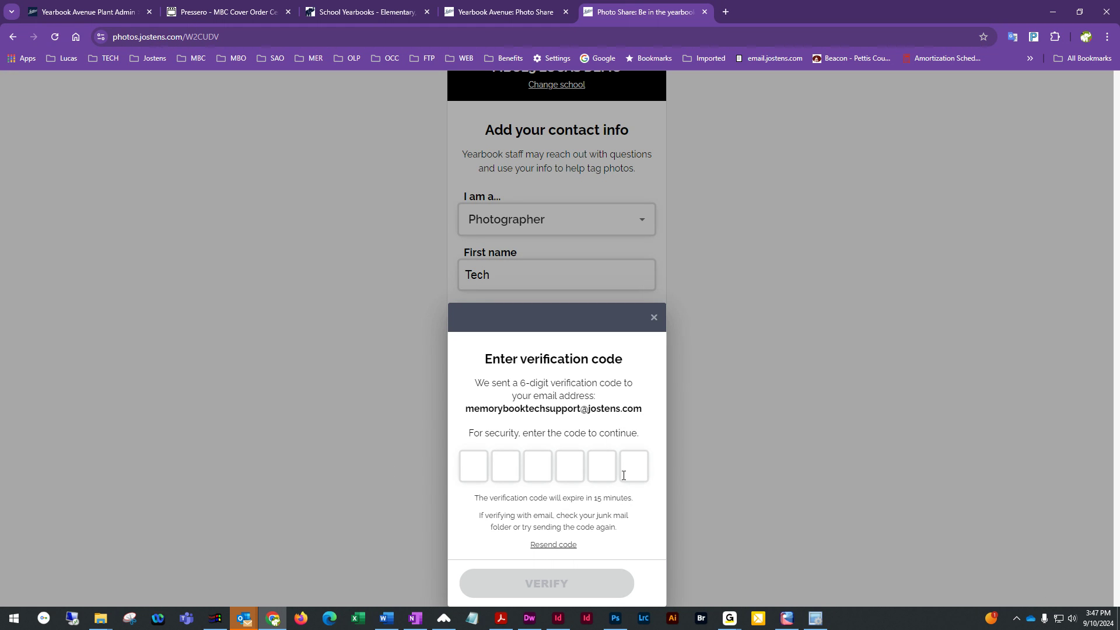
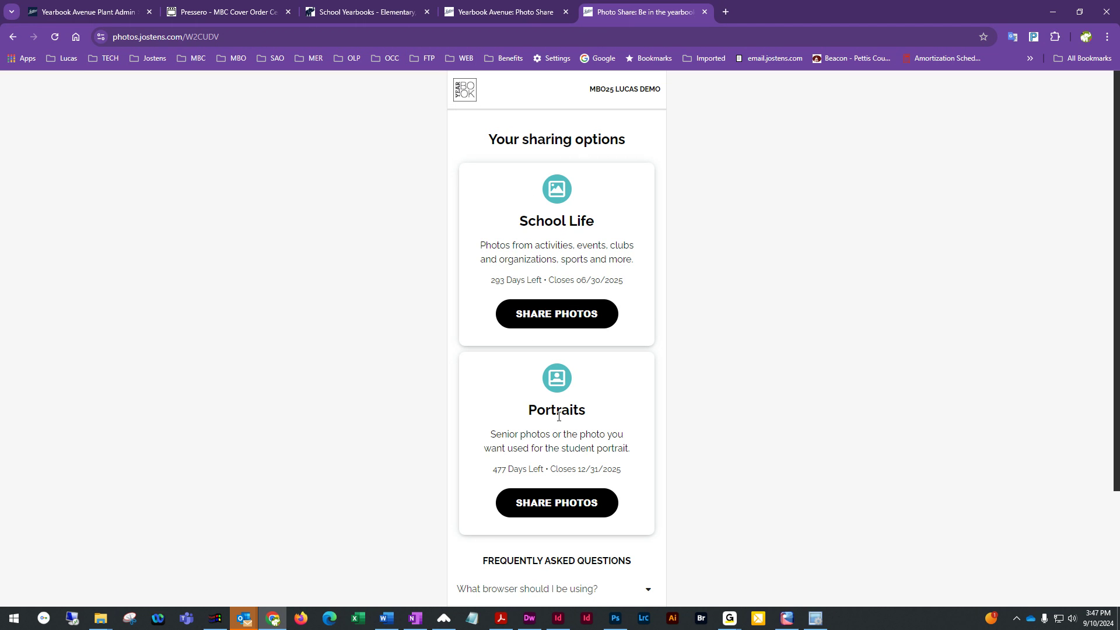
scroll(583, 494, down, 1)
scroll(583, 492, up, 1)
click(536, 317)
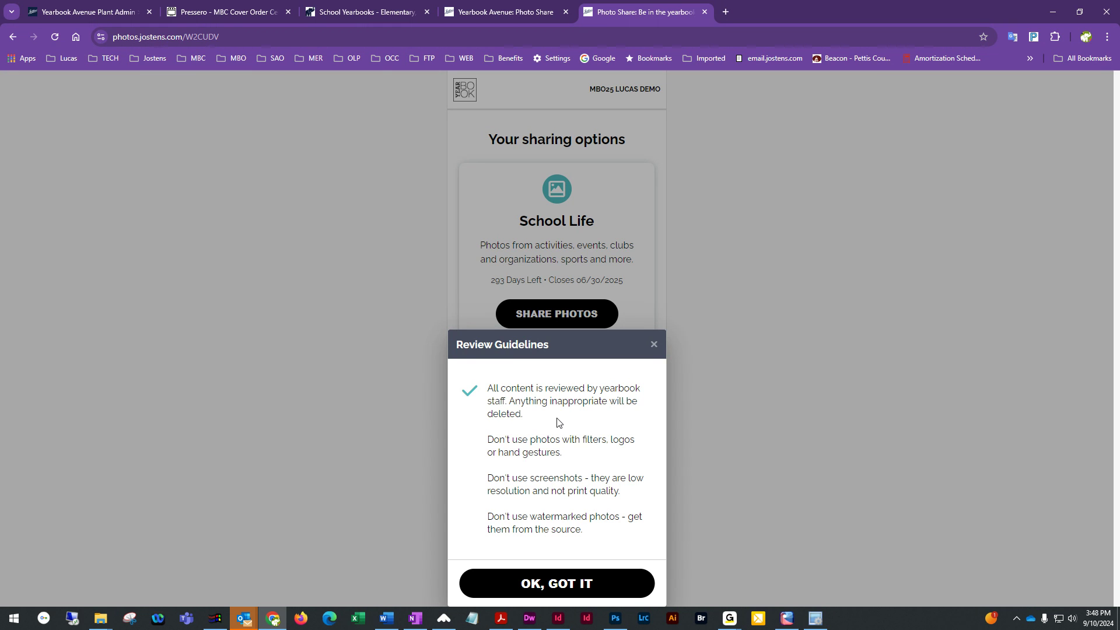
Accept the review guidelines and upload 1584116706905.jpg from Pictures > Saved Pictures.
click(577, 592)
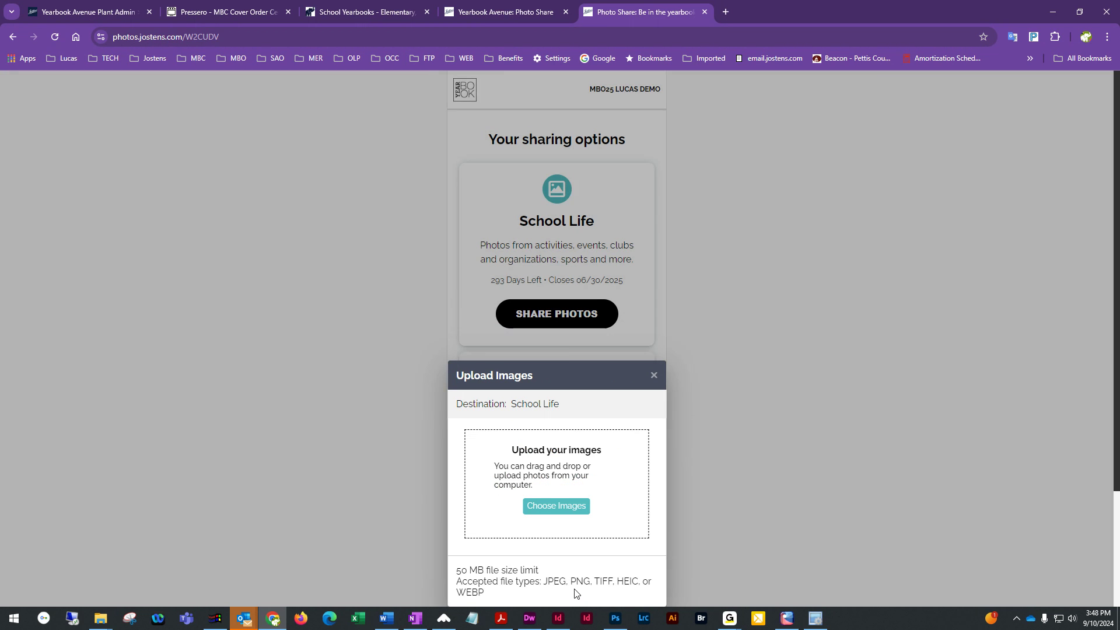
click(569, 509)
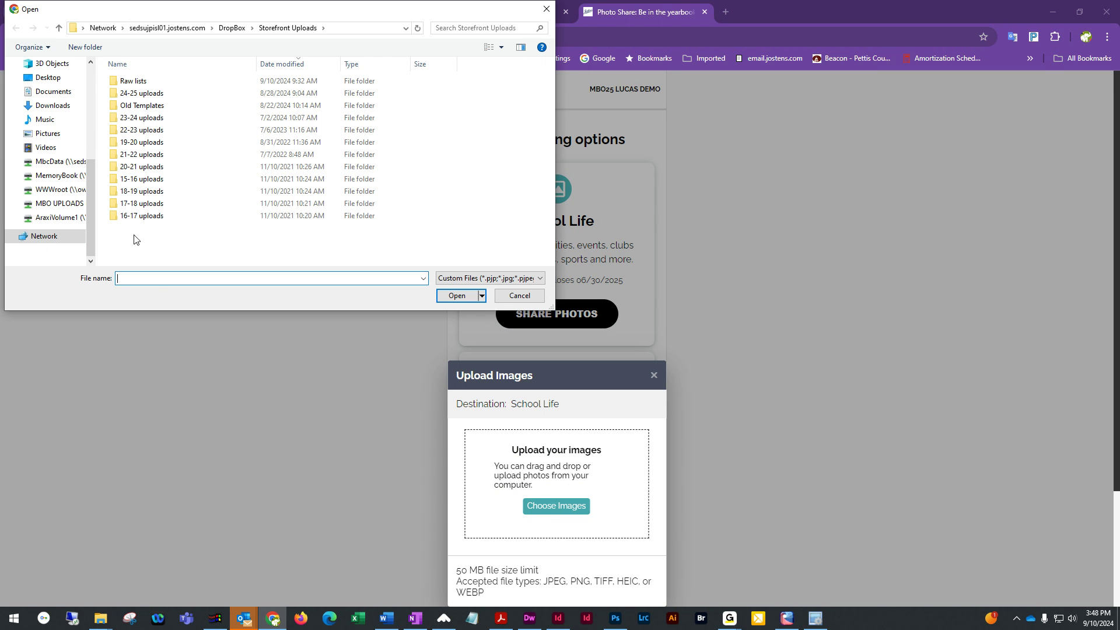
click(48, 134)
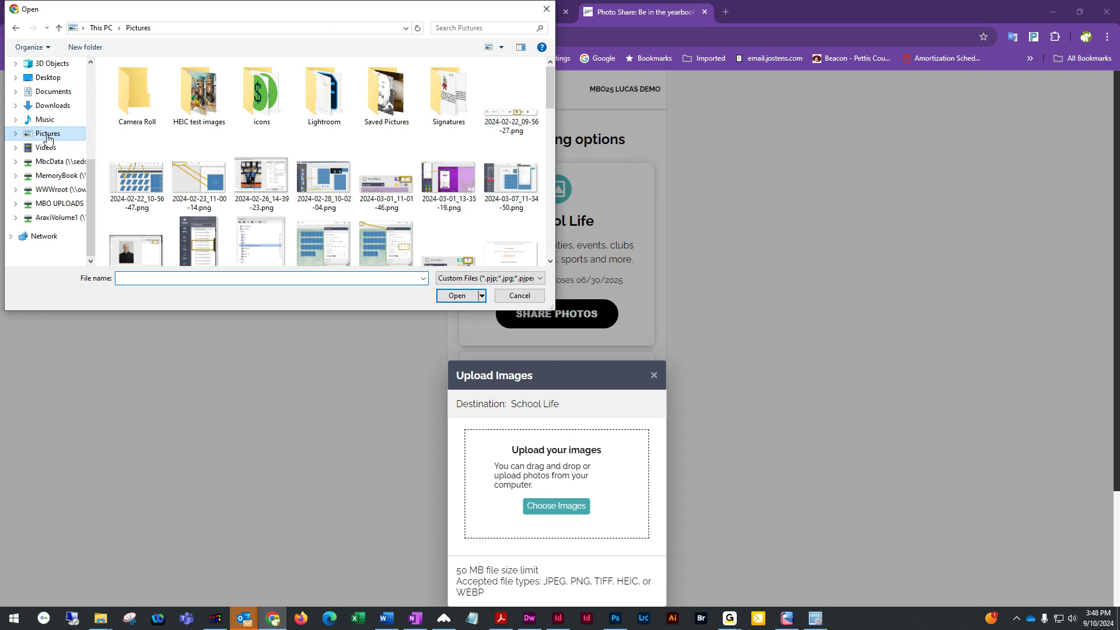
click(385, 100)
double_click(385, 100)
click(124, 99)
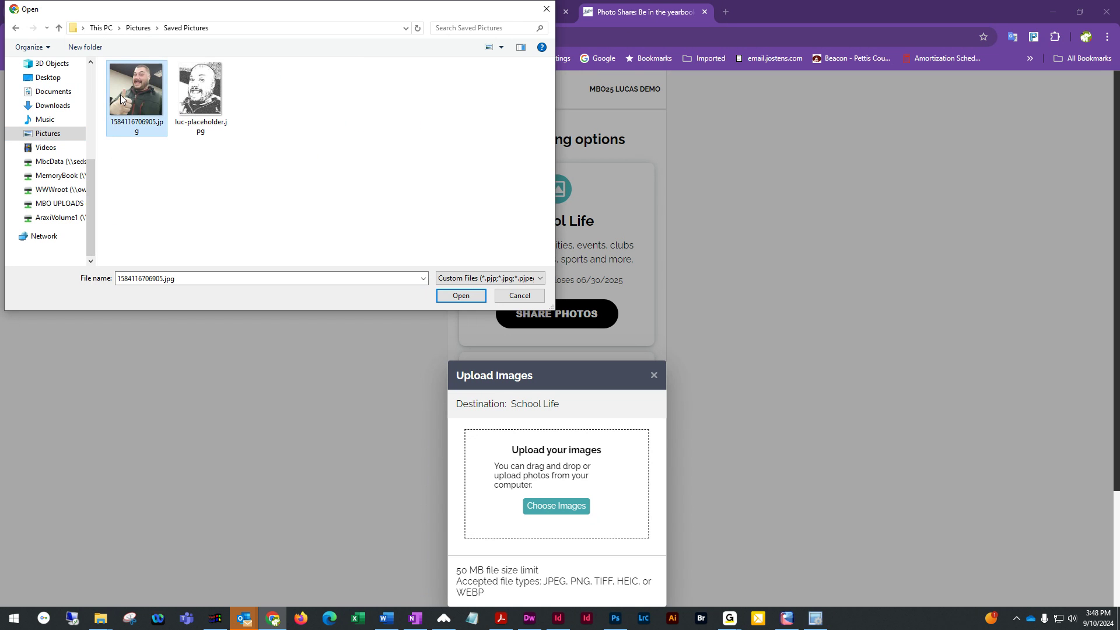
click(453, 296)
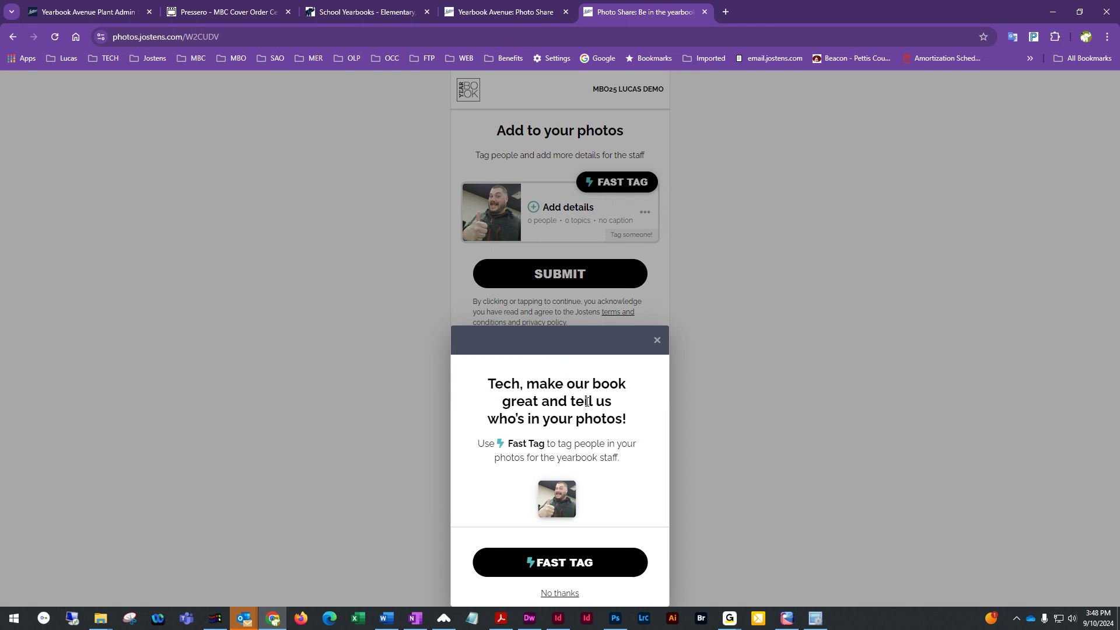
Start Fast Tag on the uploaded photo and add the 3rd Grade topic.
click(572, 566)
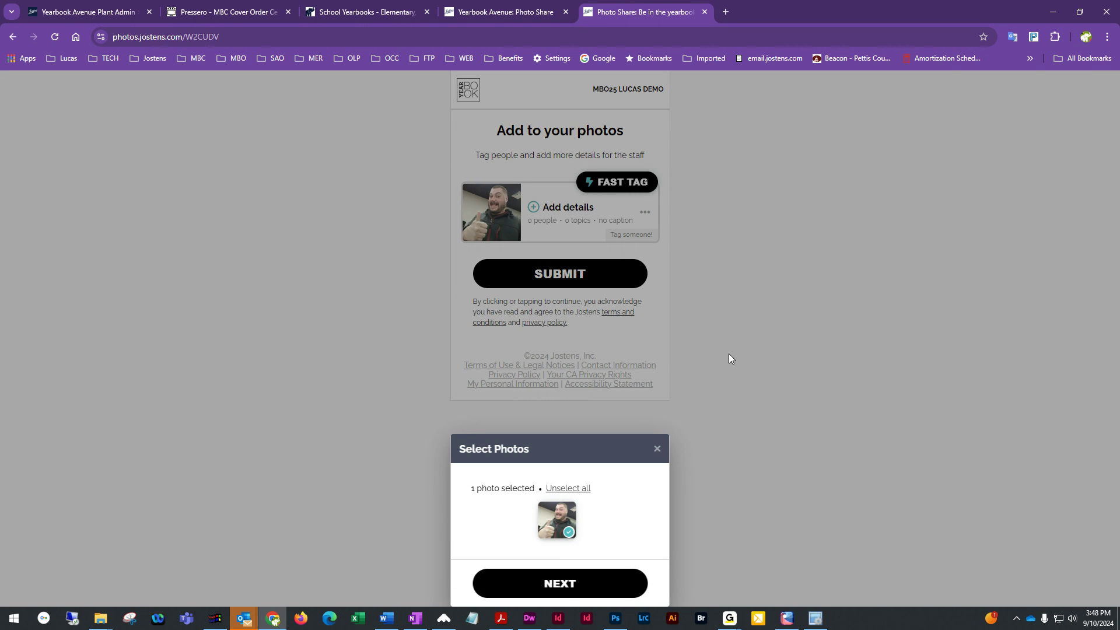
click(569, 585)
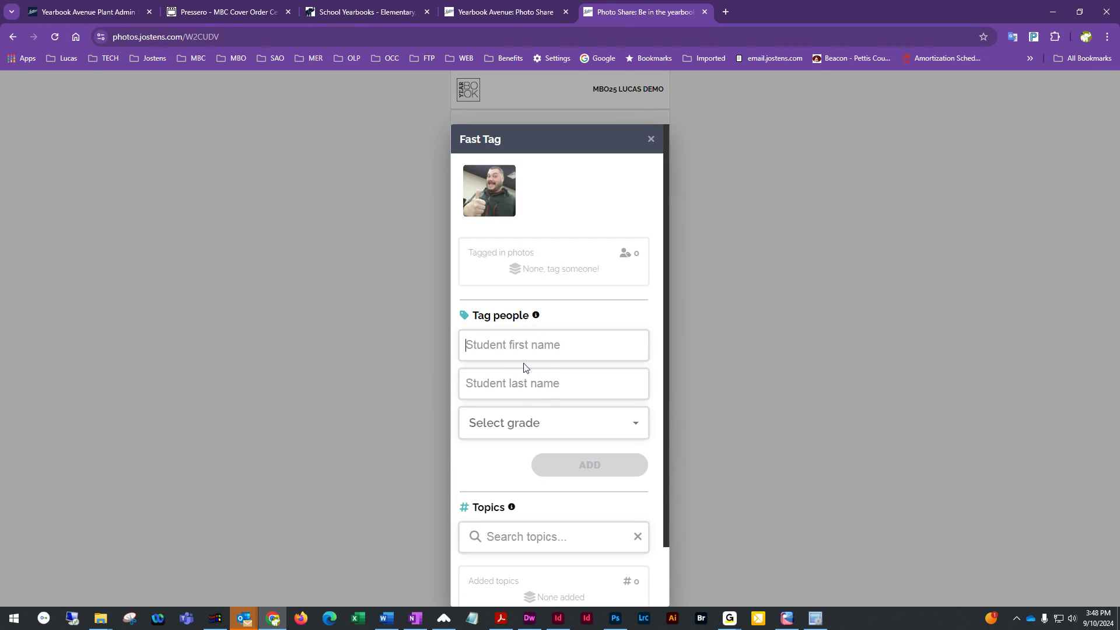
scroll(531, 432, down, 1)
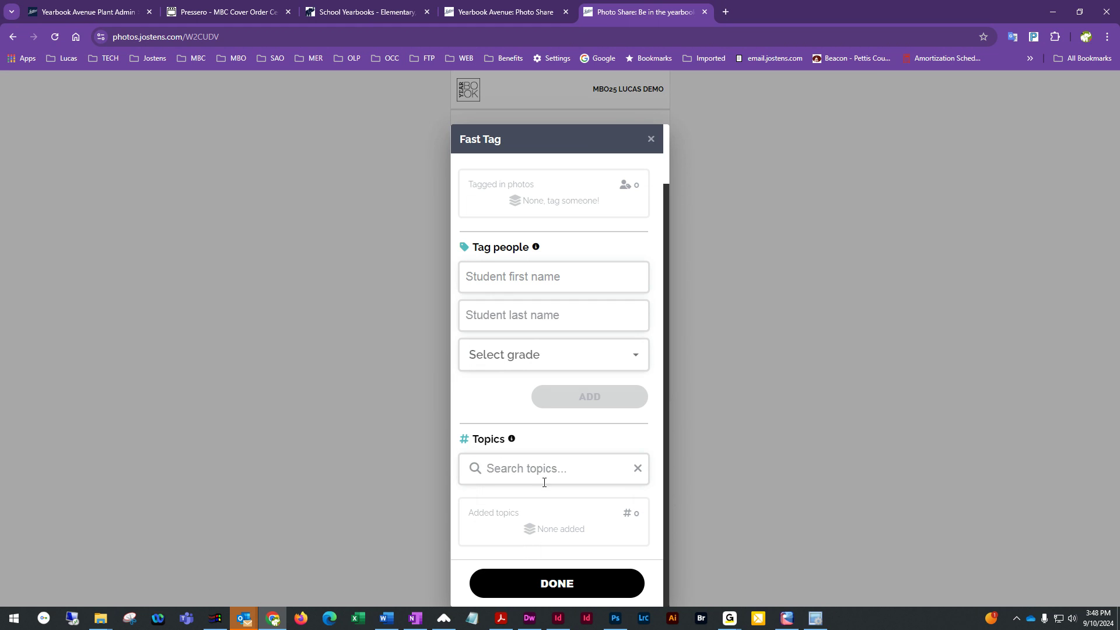
click(521, 469)
text(3rd)
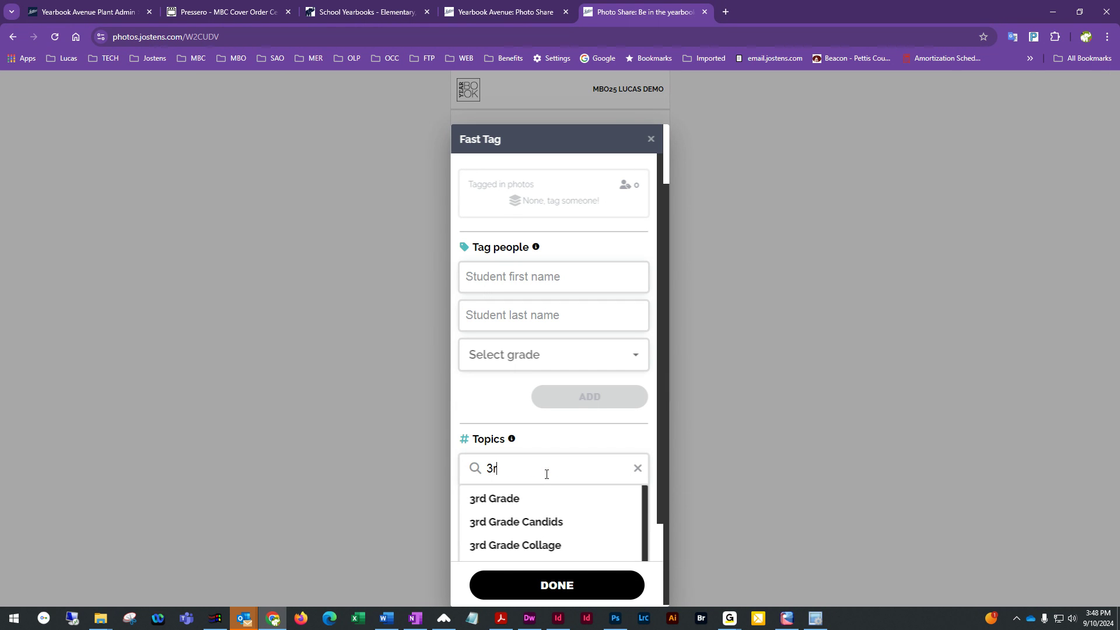
click(544, 506)
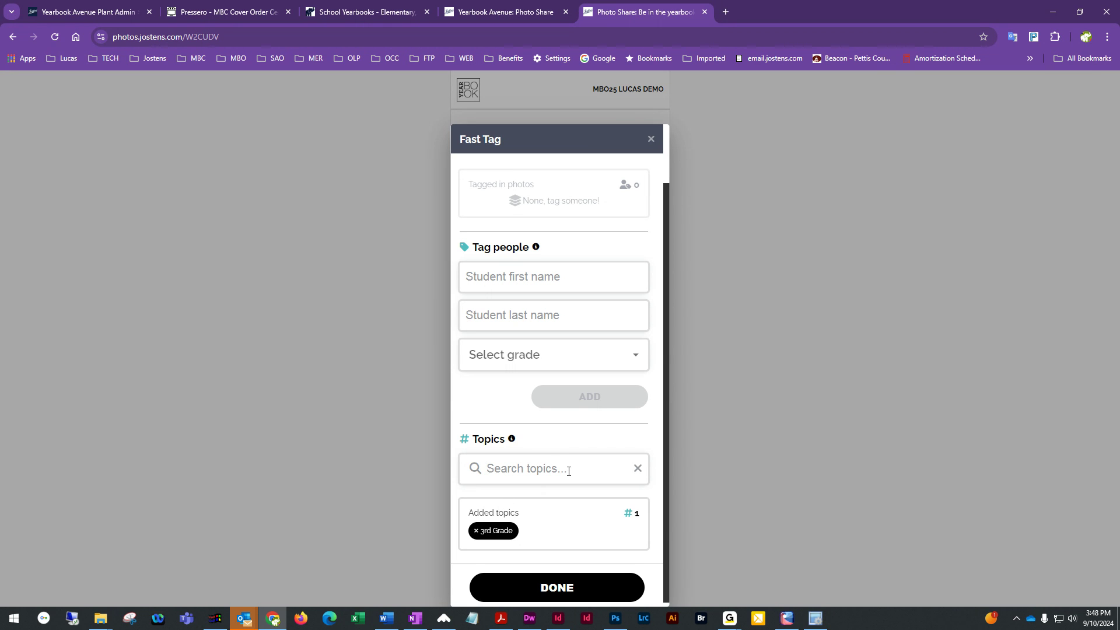
Clear an unmatched class-name search, add the First Day of School topic, and finish tagging.
text(Mrs)
key(BackSpace)
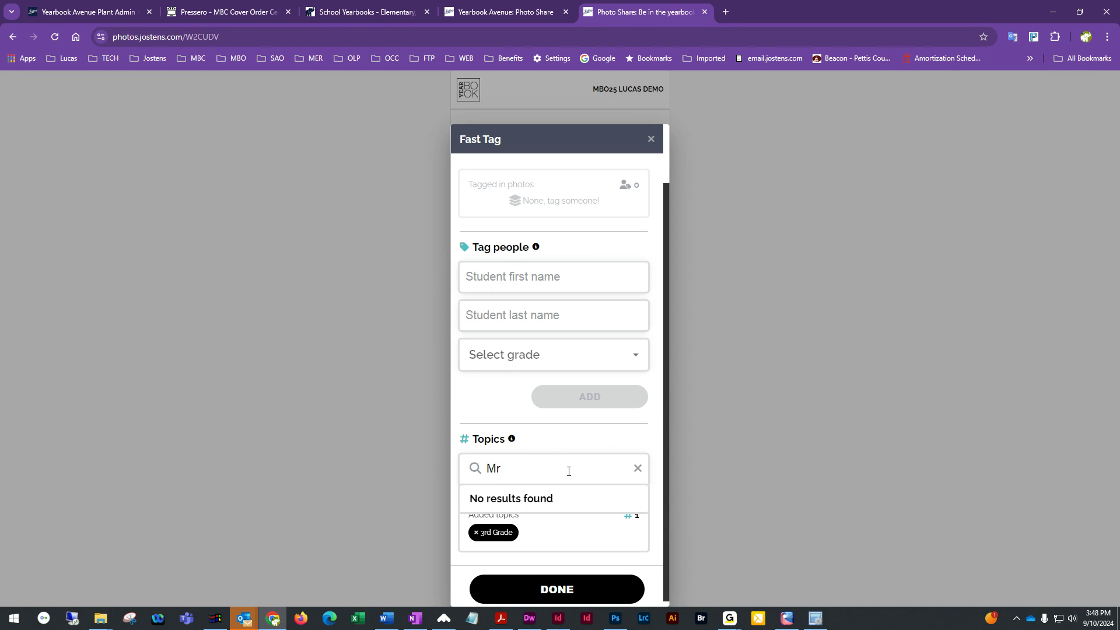
text(Johnson's class)
drag(587, 469, 564, 465)
click(478, 442)
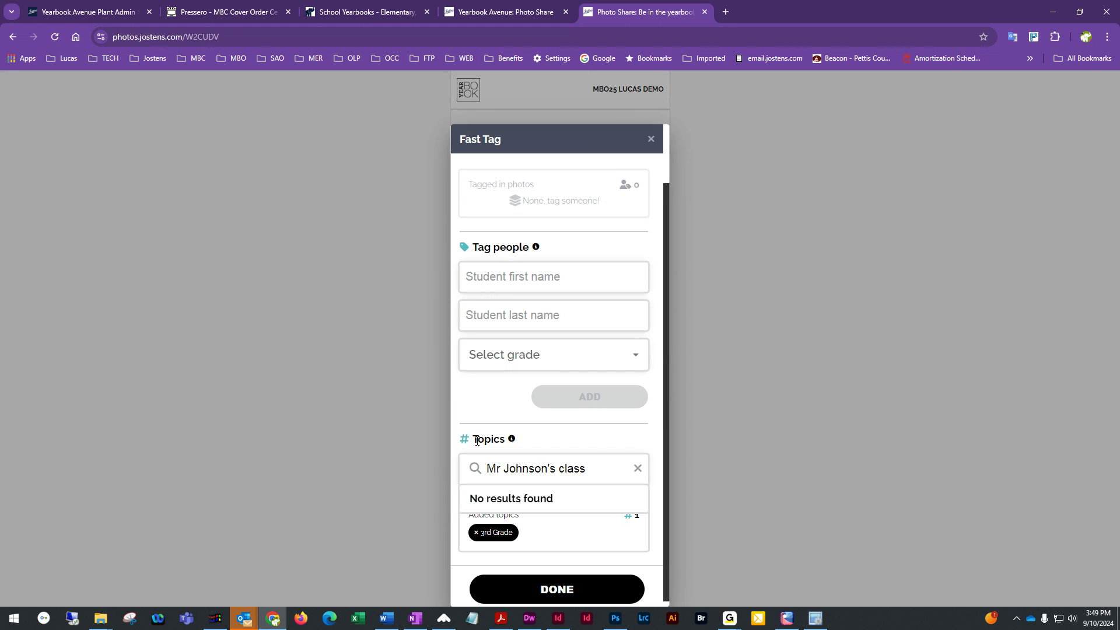
click(637, 469)
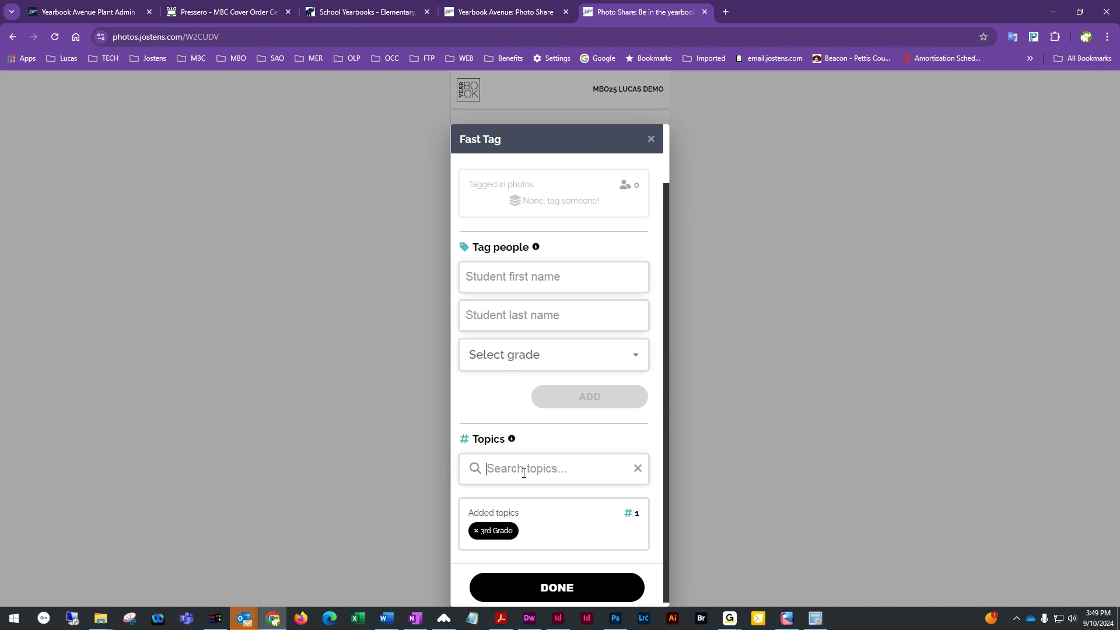
text(first)
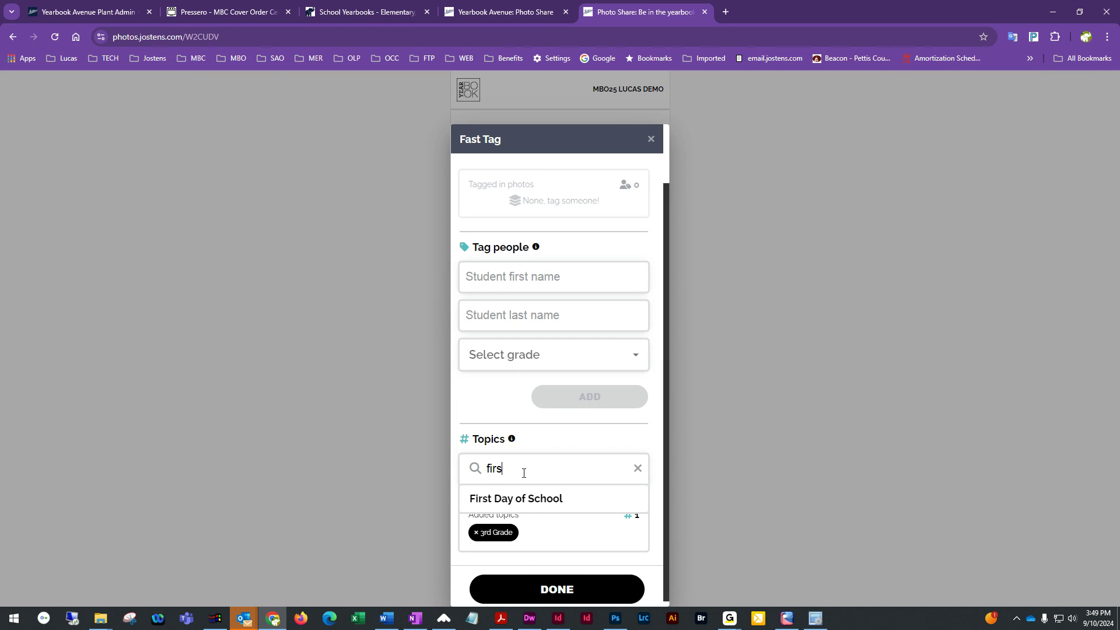
click(537, 502)
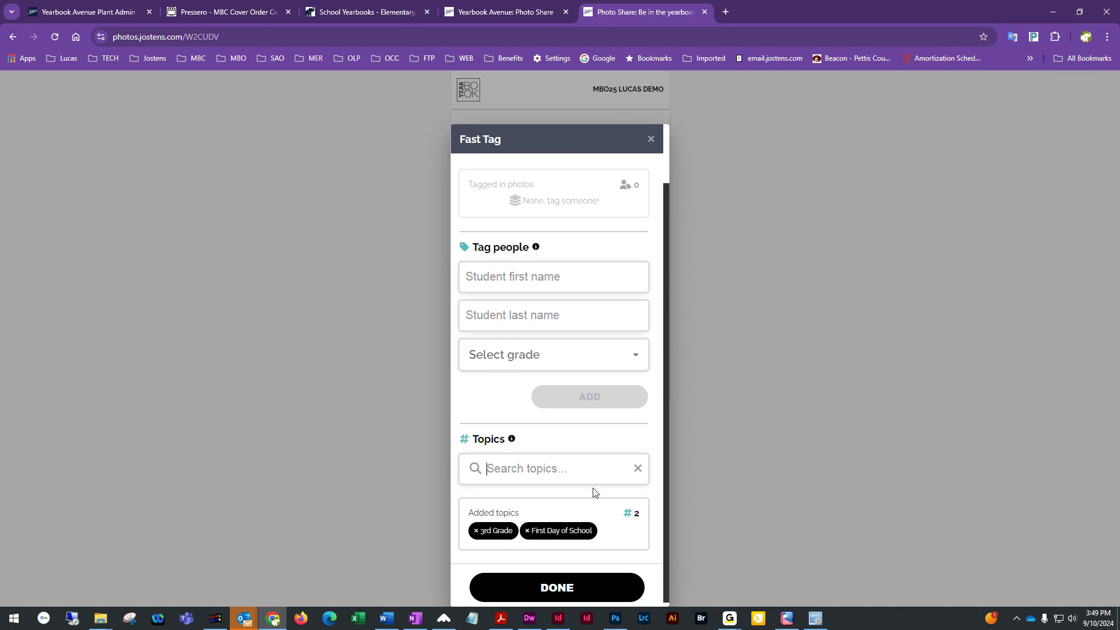
click(588, 596)
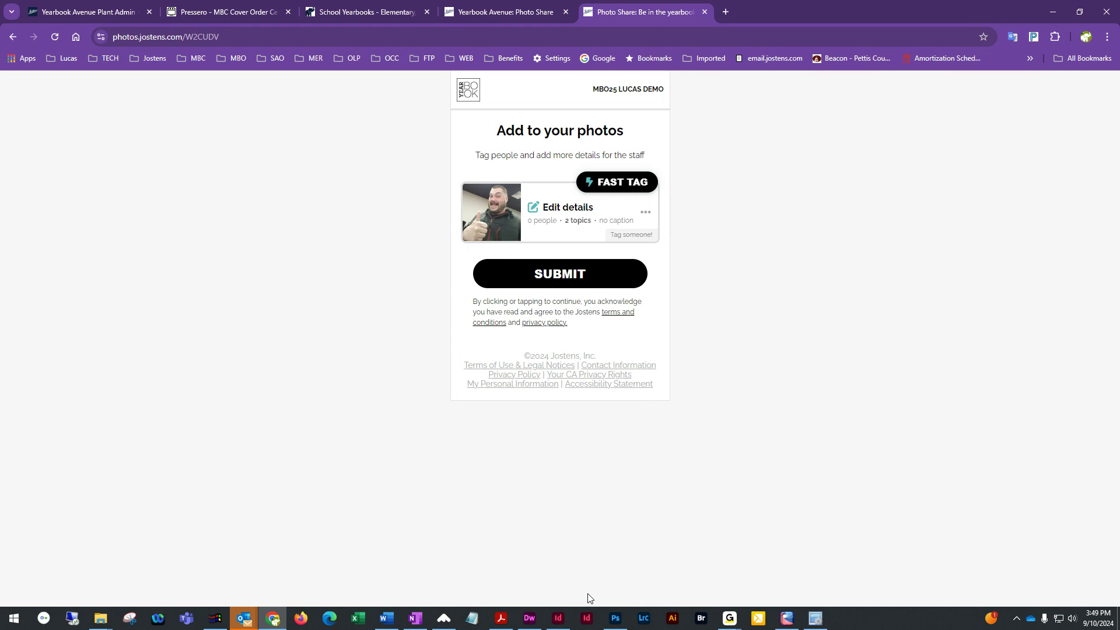